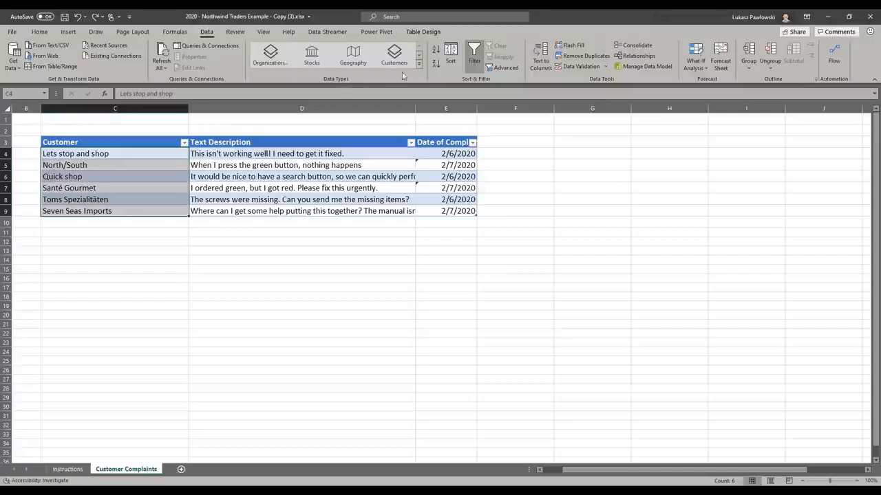
Convert the selected customer names to the Organization data type.
left_click(419, 63)
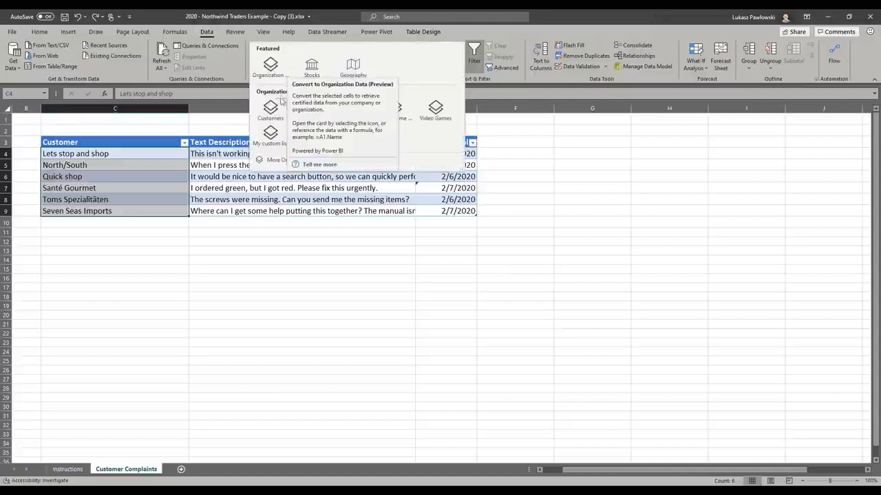
mouse_move(282, 107)
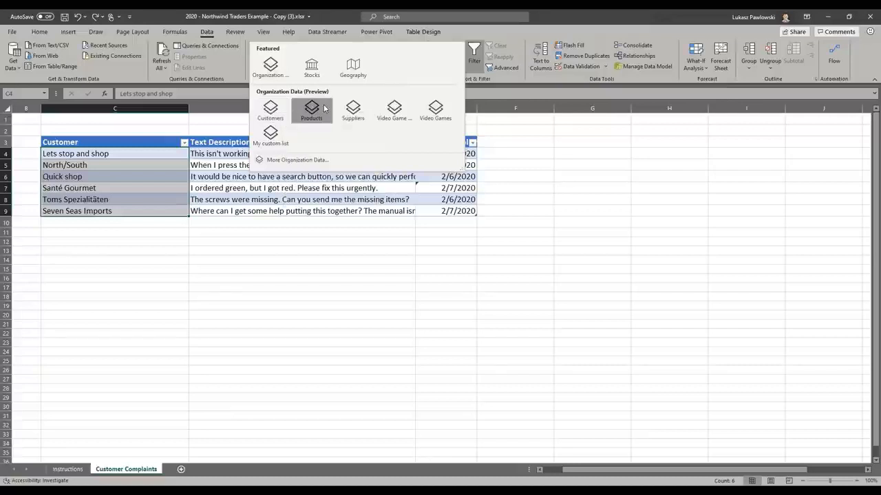
mouse_move(325, 108)
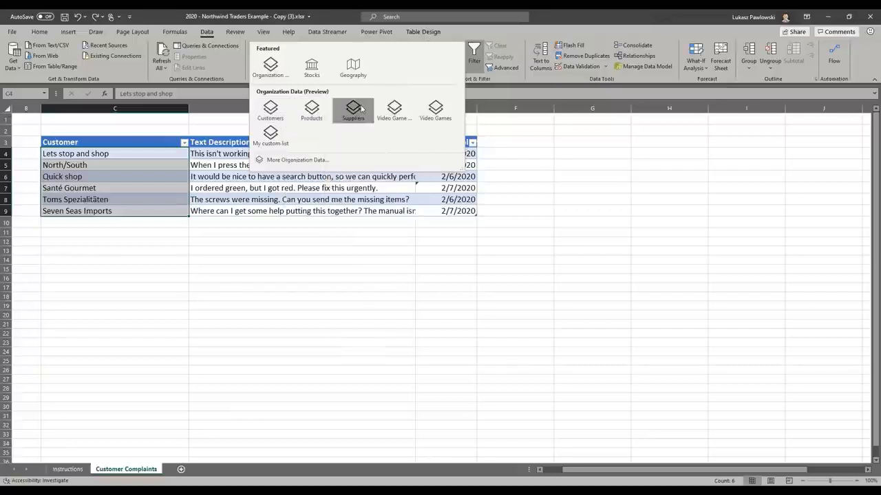
mouse_move(365, 109)
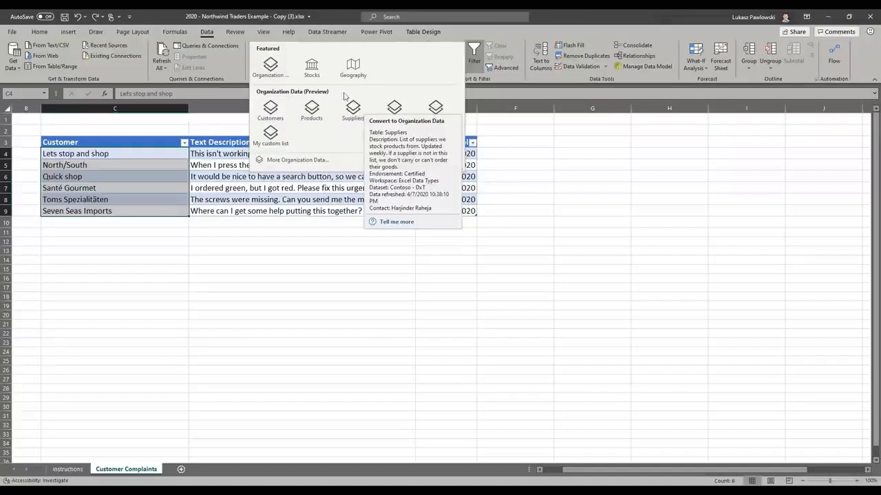
left_click(282, 68)
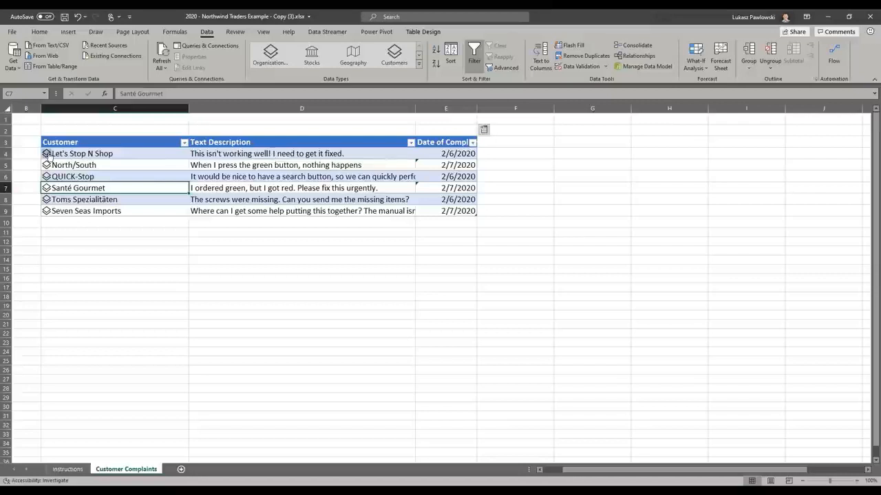
Open the data card for Let's Stop N Shop and extract its ContactName field into the table as a column.
left_click(46, 154)
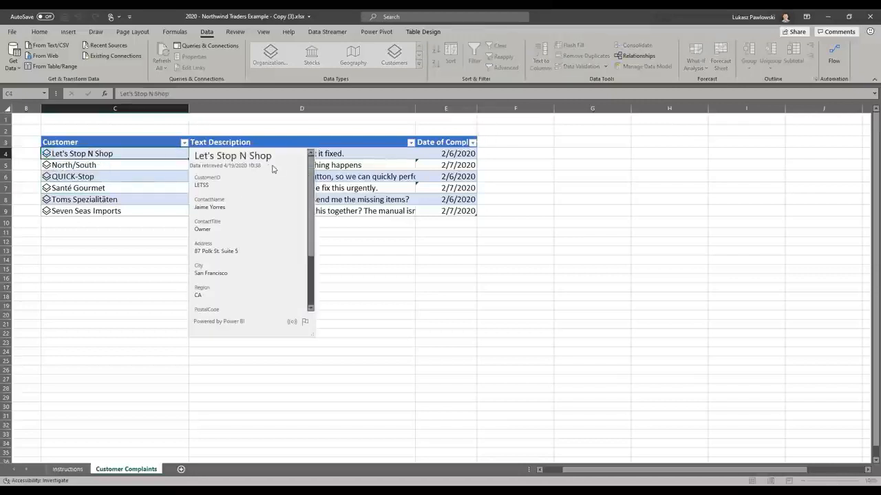
mouse_move(312, 178)
left_mouse_down()
mouse_move(311, 235)
mouse_move(310, 172)
left_mouse_up()
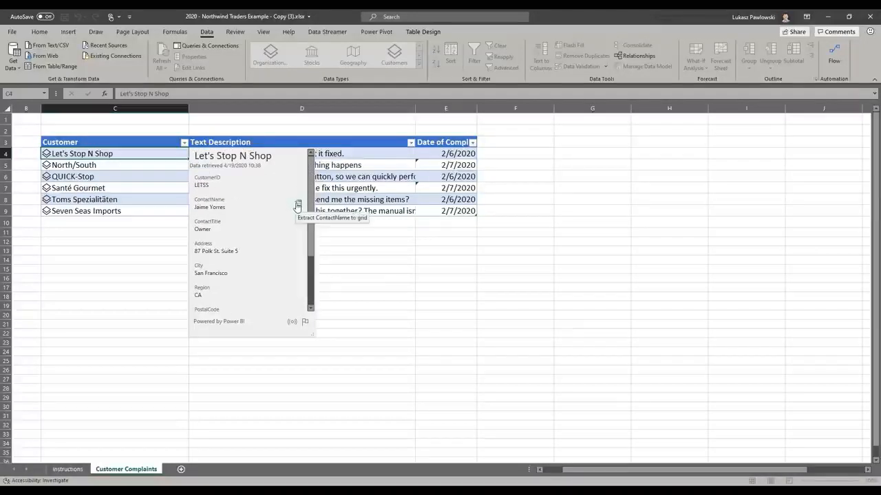
left_click(297, 205)
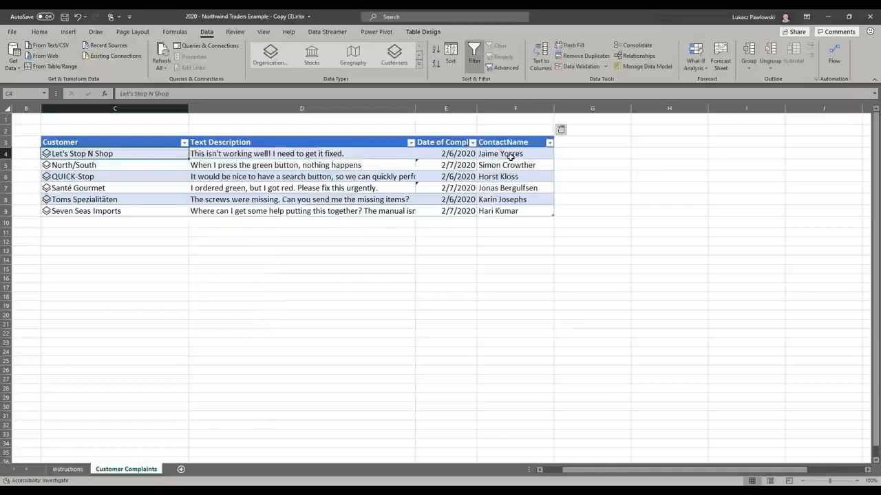
Add the Phone and Current Orders Total fields as columns of the customer complaints table.
left_click(562, 131)
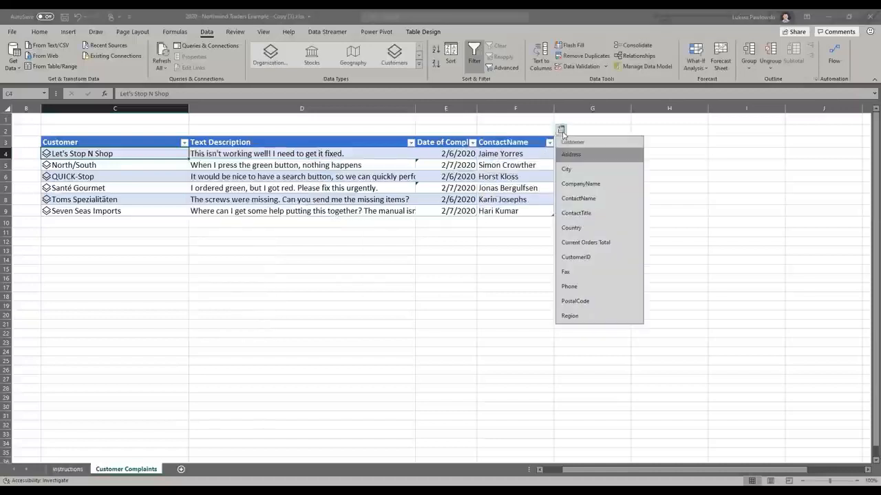
left_click(570, 287)
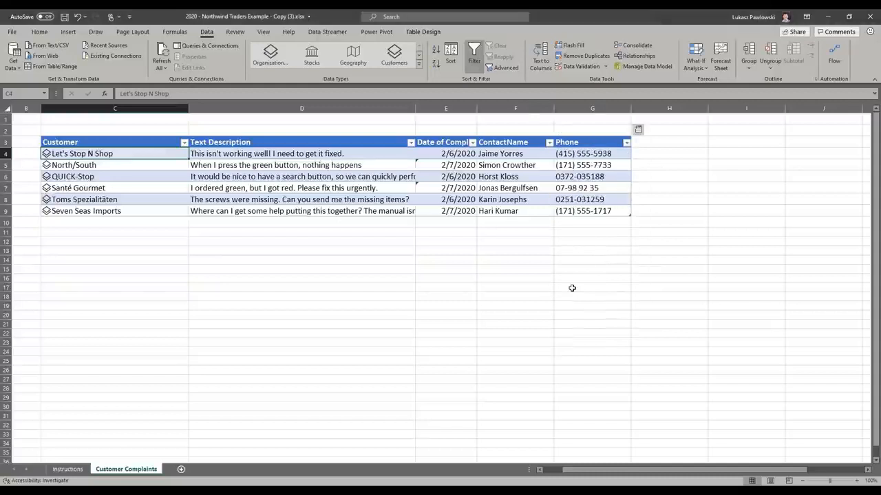
left_click(638, 131)
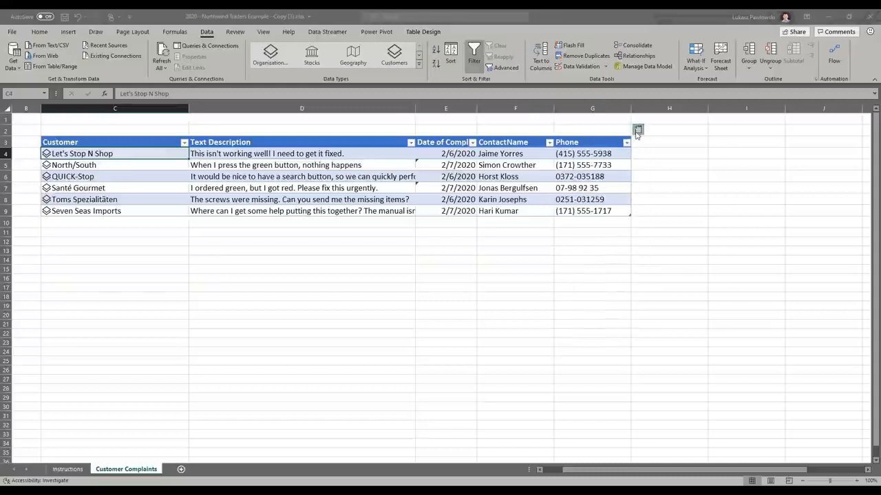
left_click(702, 245)
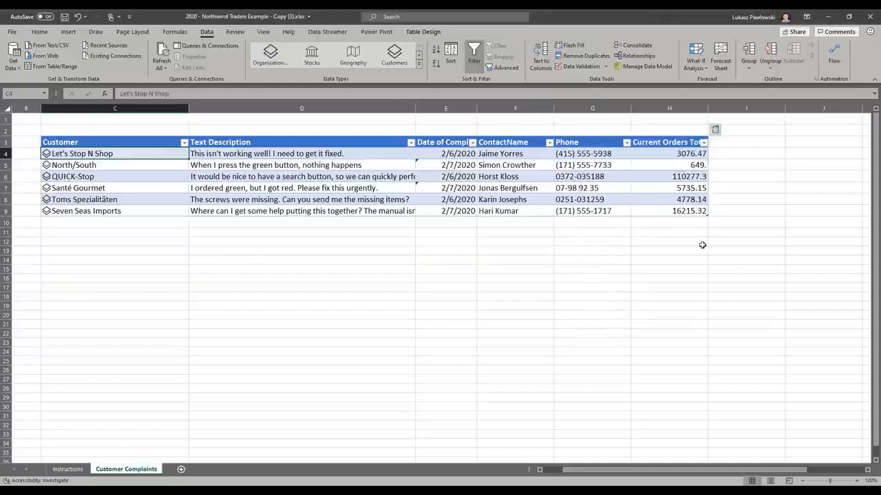
Format the Current Orders Total column in the Accounting number format and sort it from largest to smallest.
left_click(679, 104)
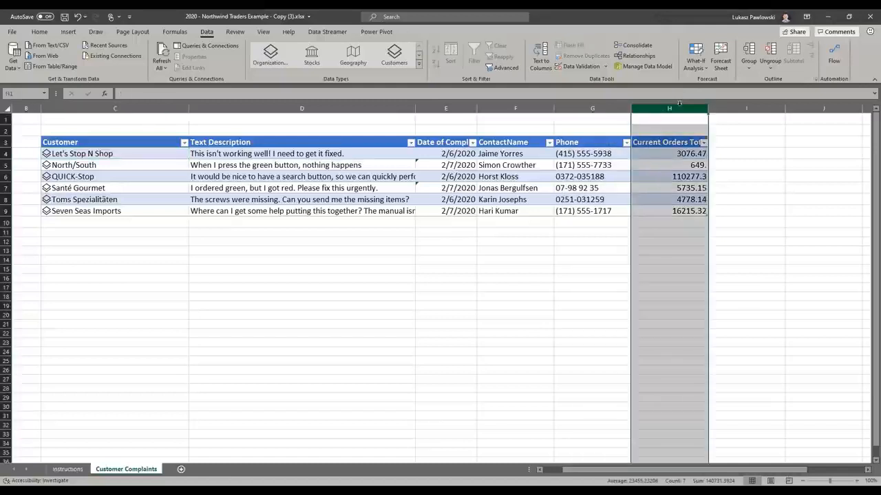
left_click(39, 32)
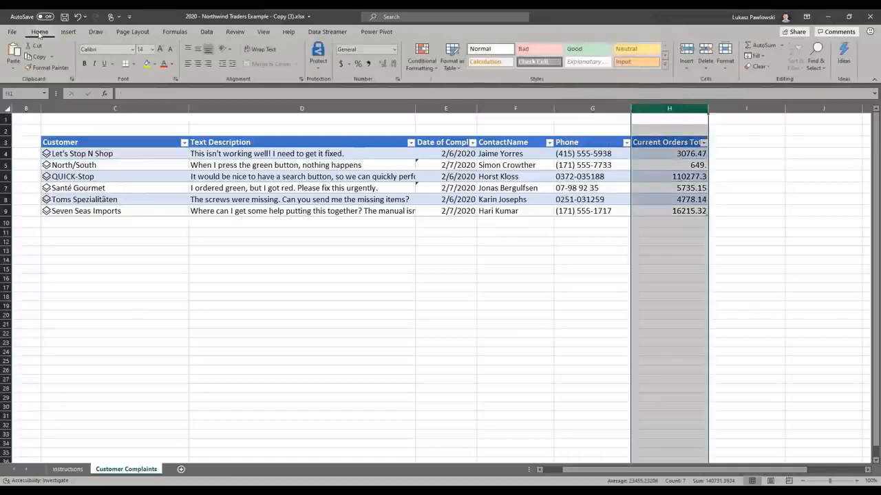
left_click(342, 64)
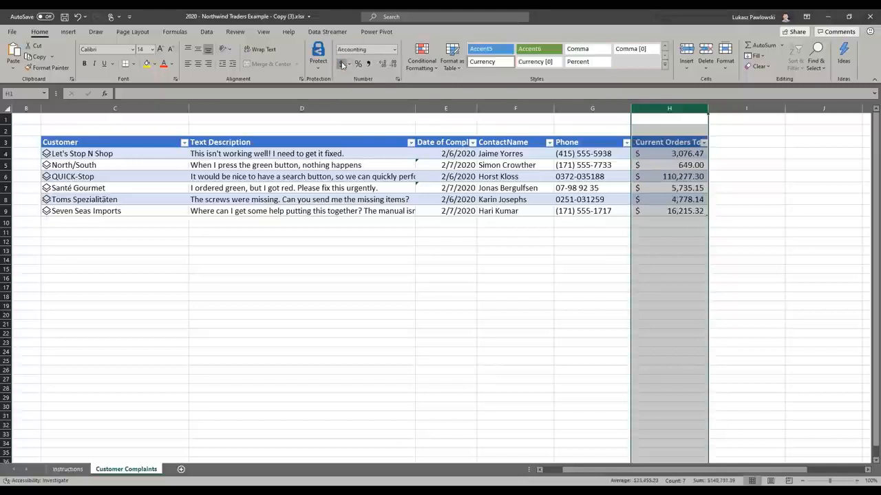
left_click(703, 143)
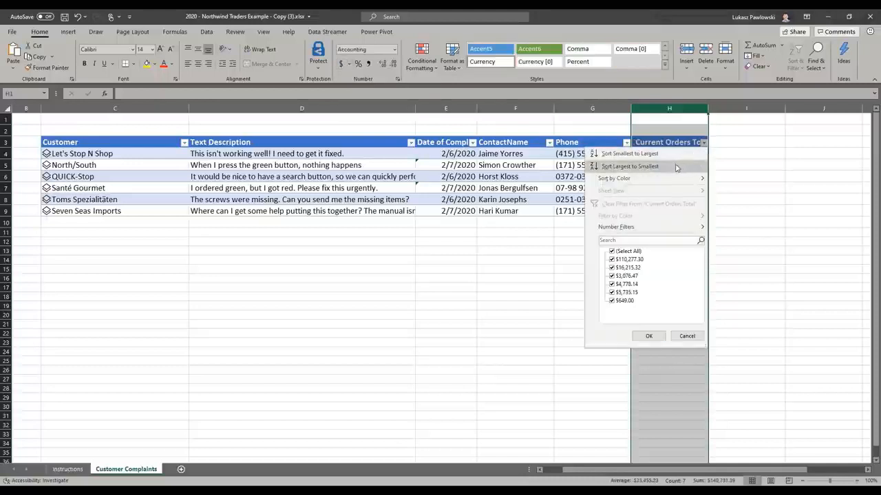
left_click(677, 166)
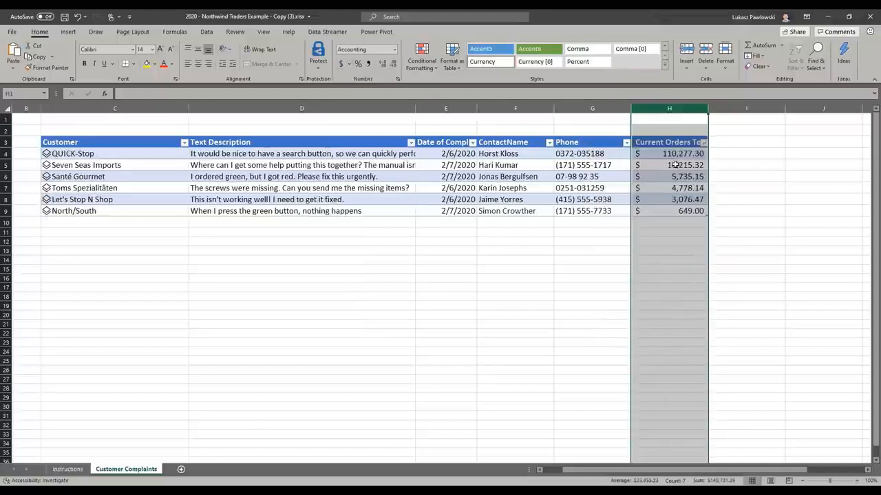
left_click(5, 153)
left_click(739, 154)
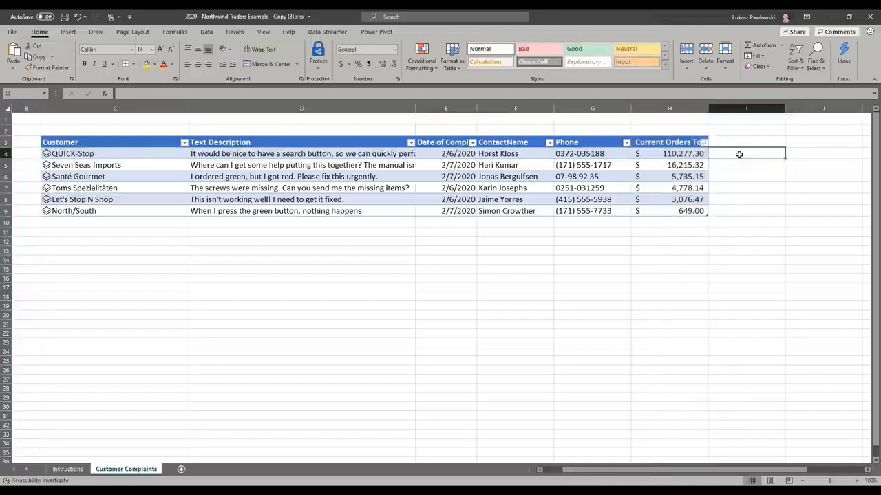
type("=")
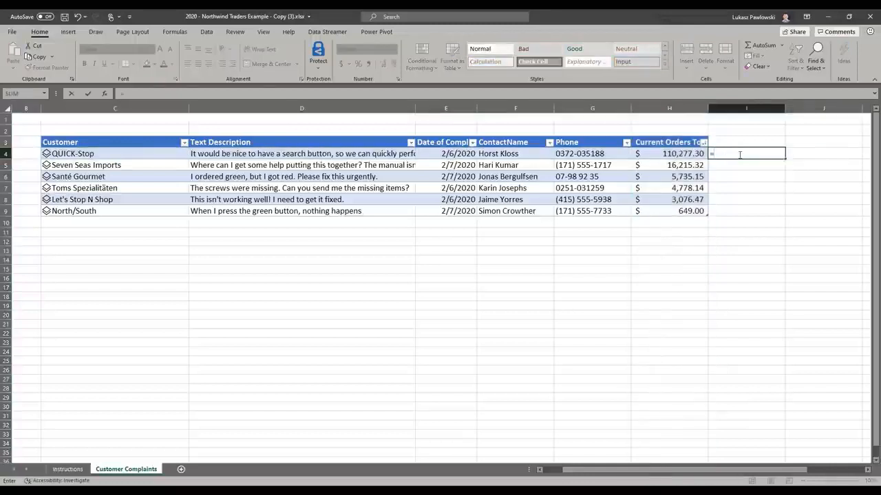
type("[@cust")
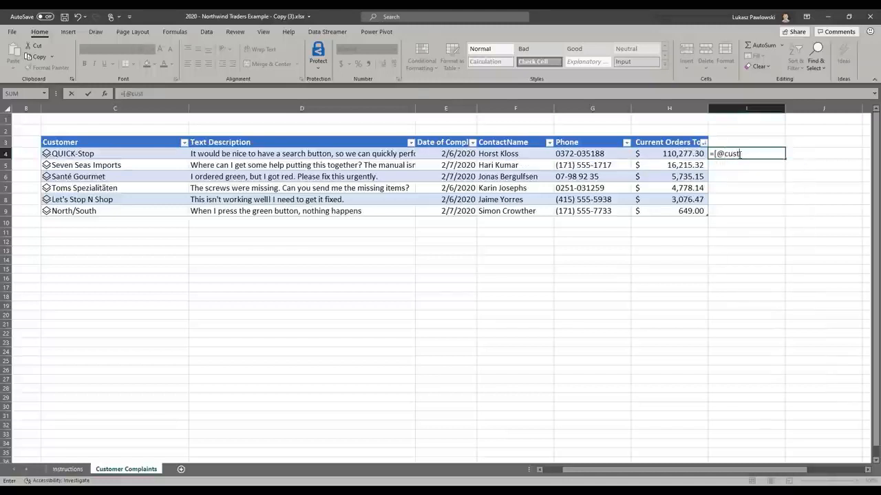
type("omer].")
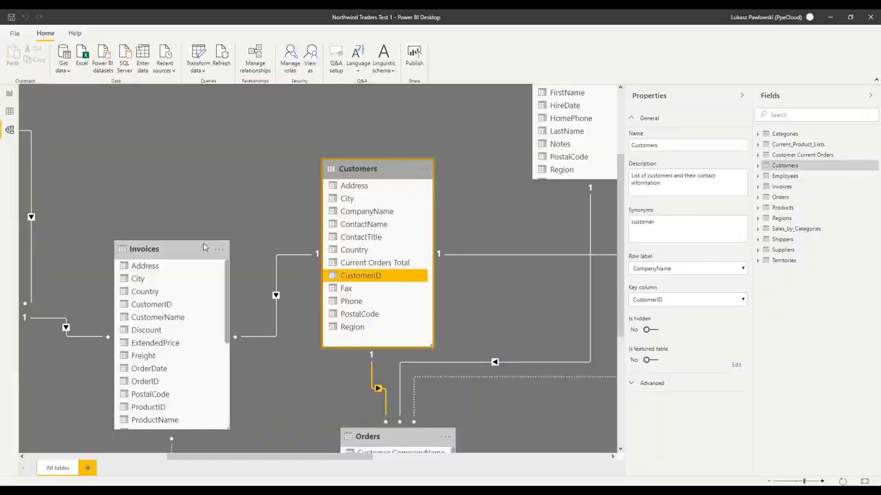
In Power BI Desktop, check the Featured tables setting among the preview features and accept the options.
left_click(15, 33)
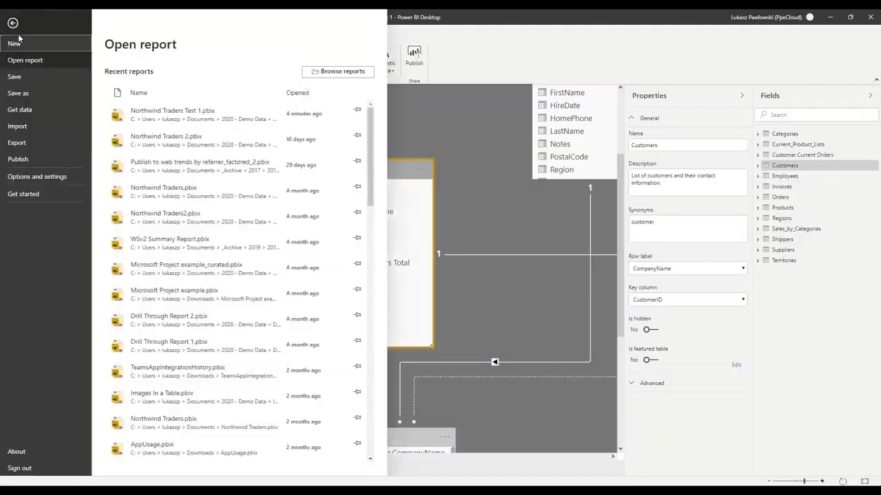
left_click(33, 177)
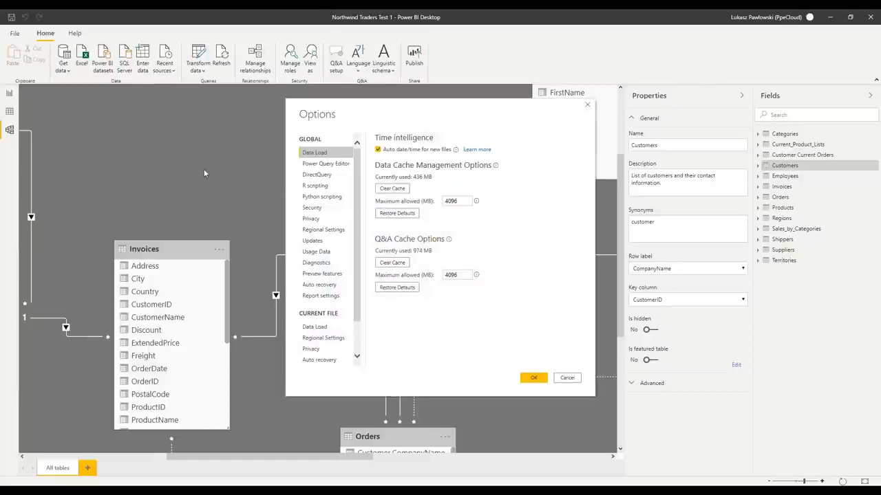
left_click(319, 275)
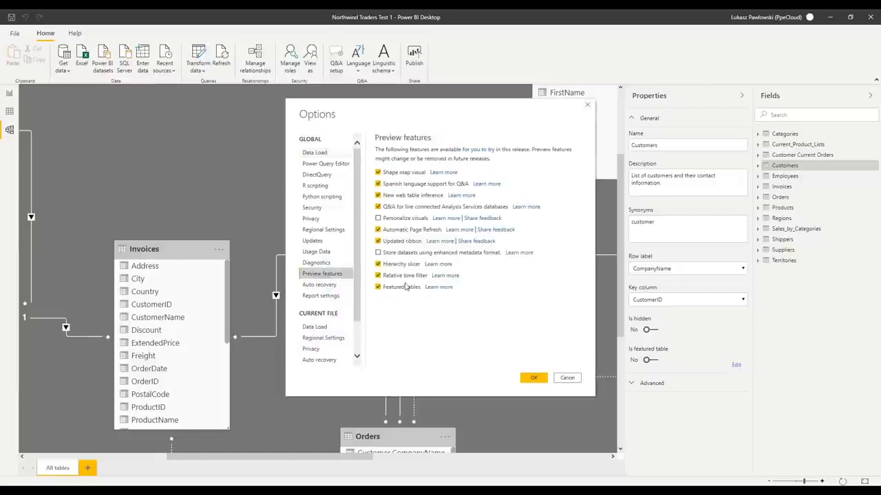
left_click(535, 378)
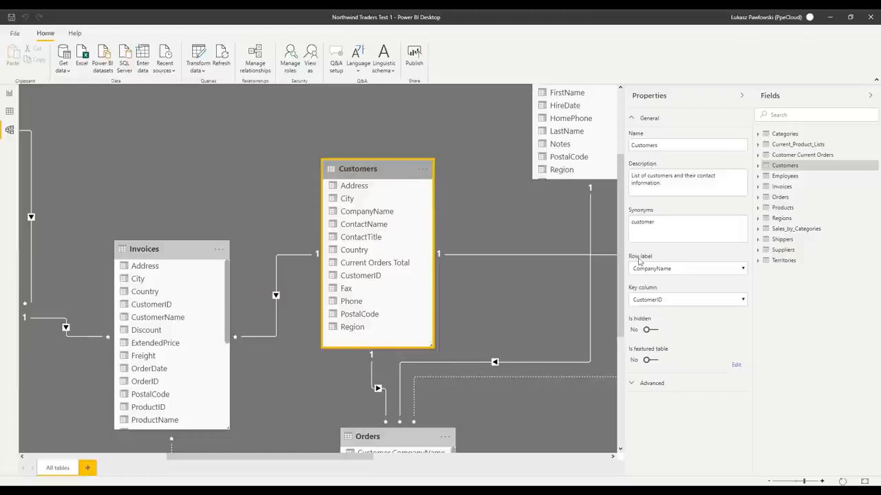
Make Customers a featured table, keeping its description, row label CompanyName and key column CustomerID.
left_click(654, 362)
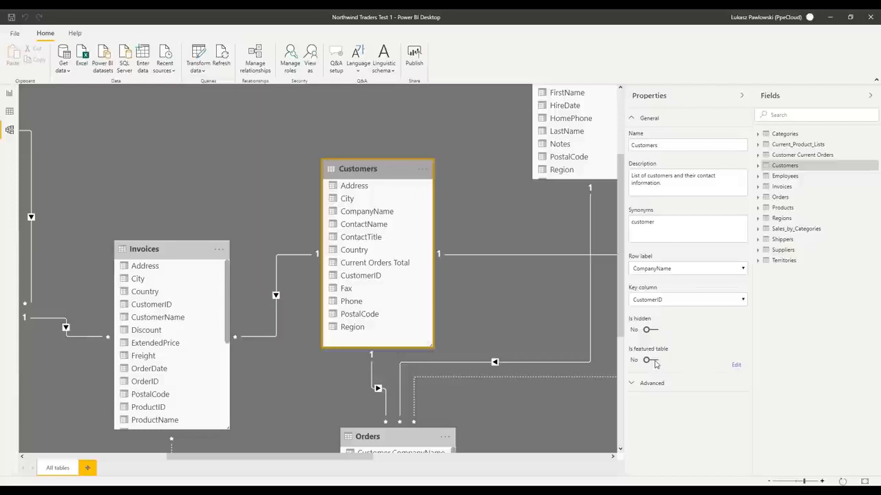
left_click(654, 361)
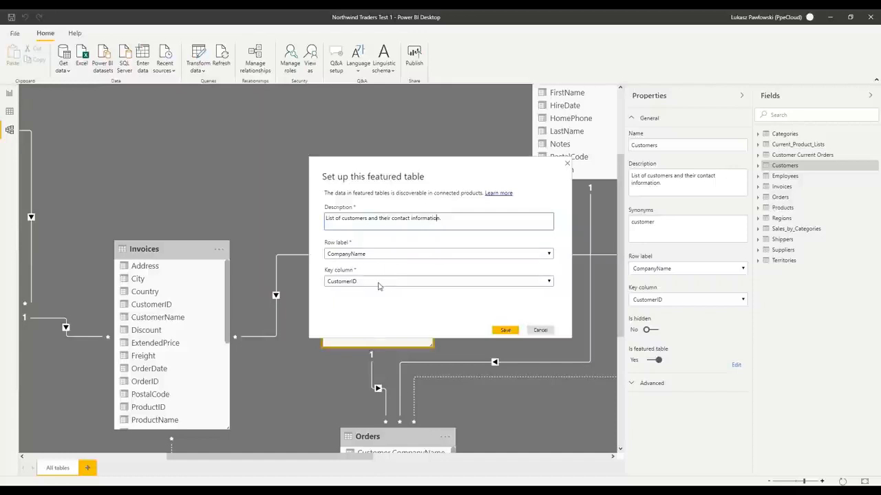
left_click(502, 332)
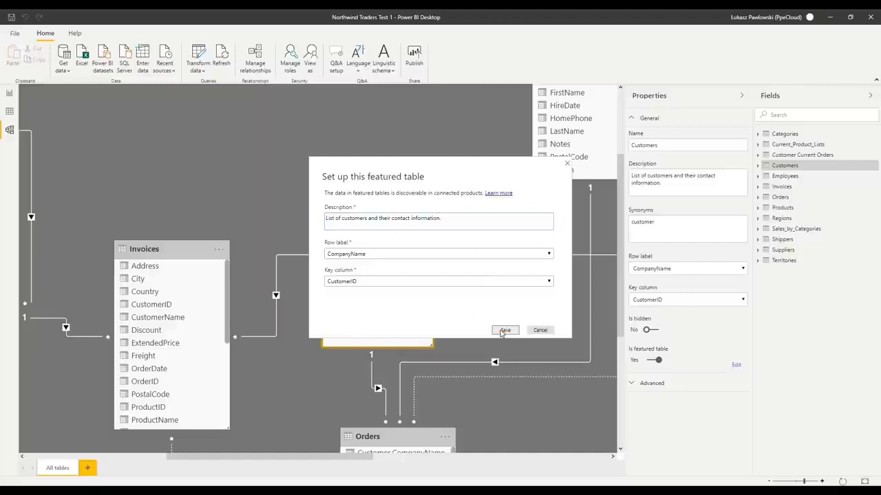
left_click(503, 331)
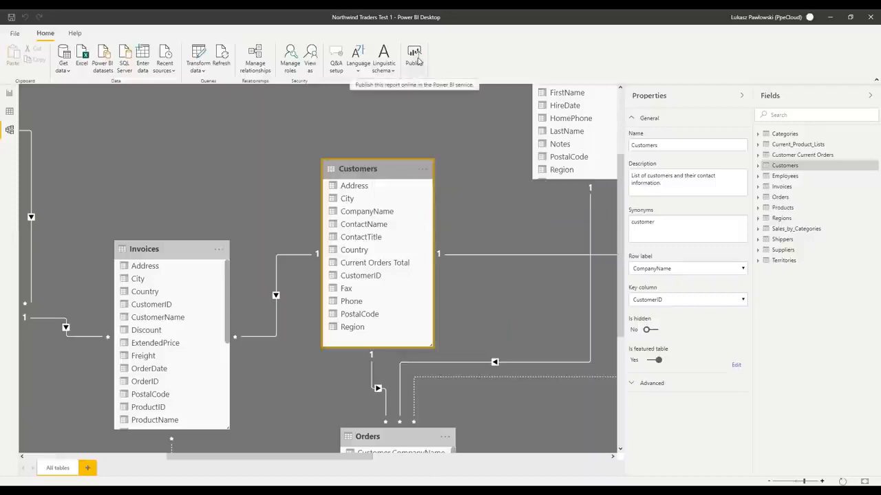
Start publishing the Northwind Traders Test 1 report and save its changes.
left_click(417, 61)
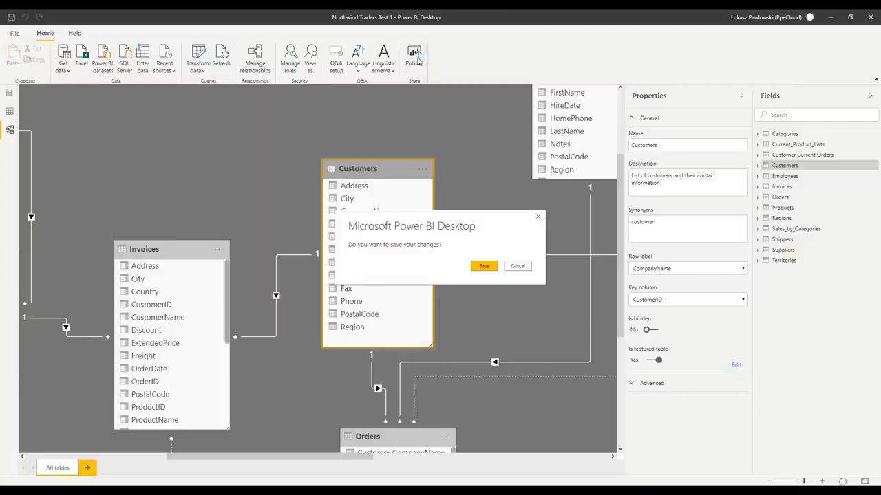
left_click(485, 266)
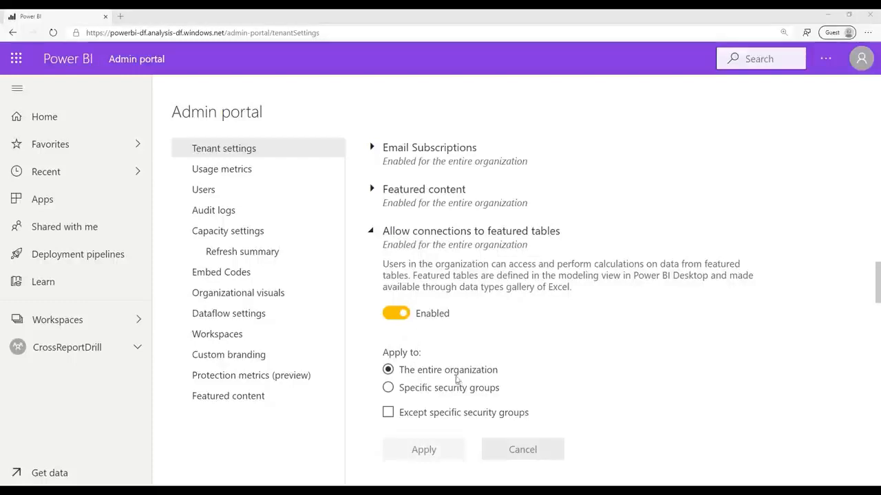
In the Power BI Admin portal, review the tenant settings for connections to featured tables and for data export.
scroll(503, 313, "up", 5)
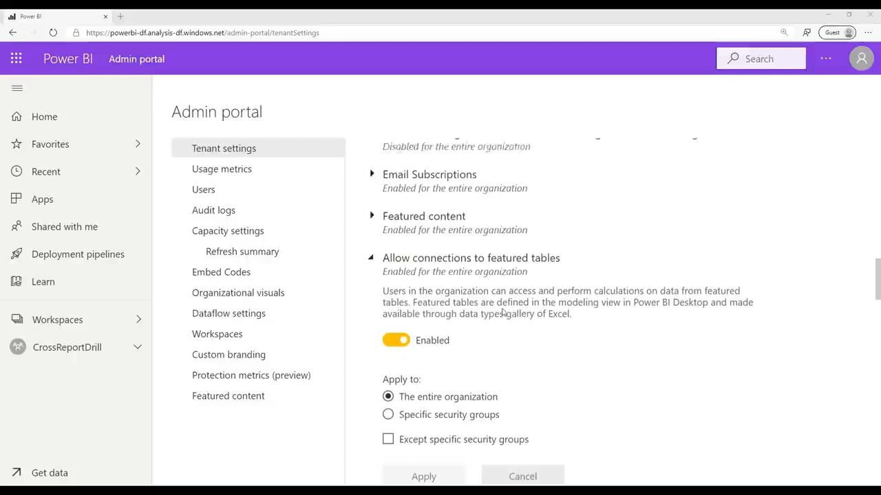
scroll(502, 313, "up", 3)
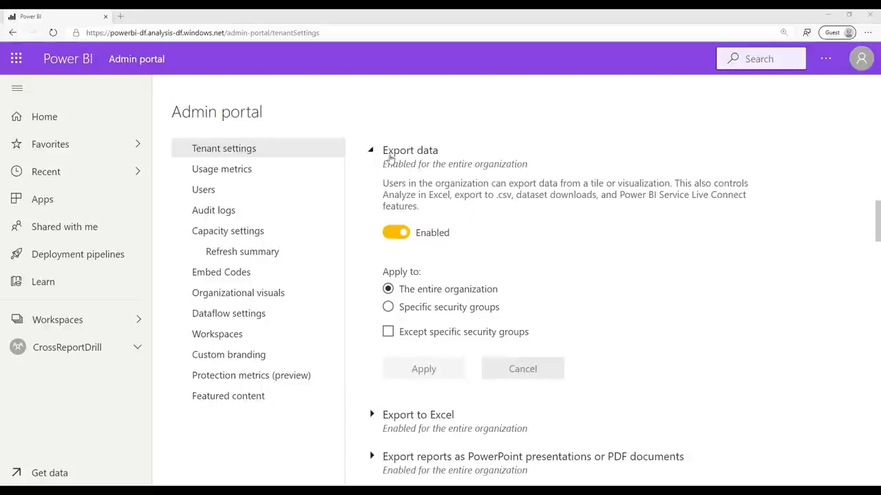
left_click(390, 237)
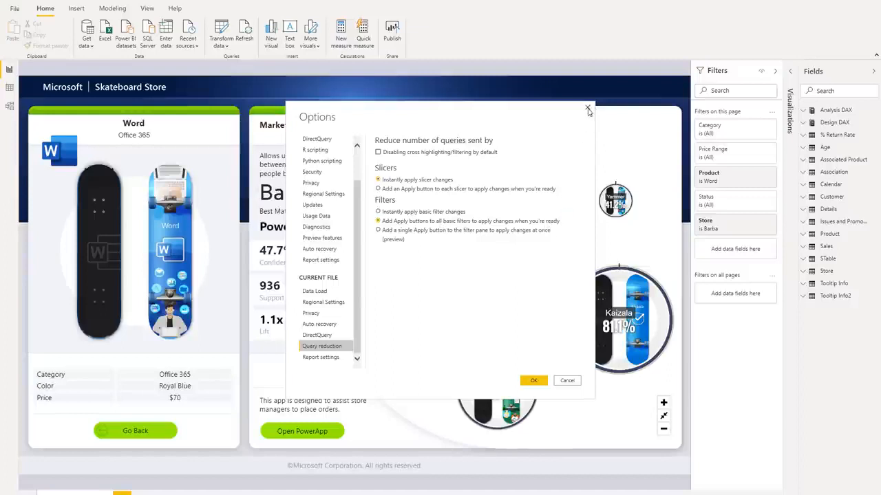
In Power BI Desktop, accept the query reduction options with Apply buttons added to all basic filters.
left_click(534, 380)
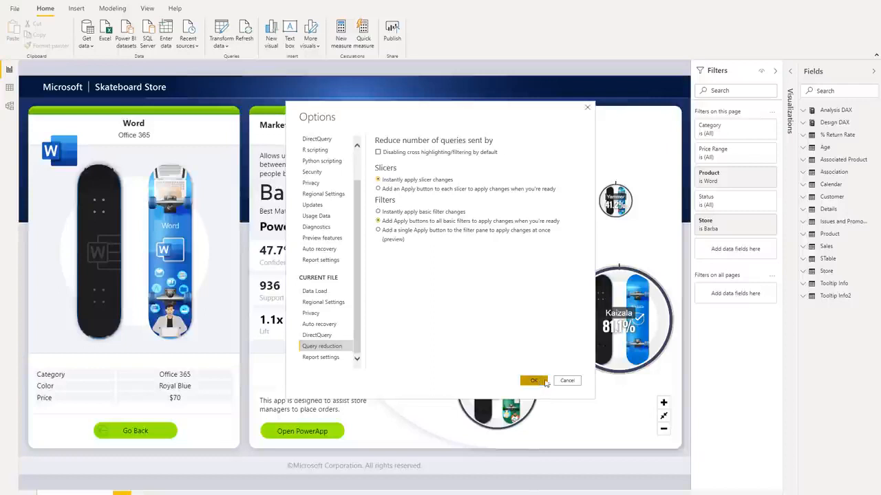
In the page's Store filter, try several stores, settle on Leo and apply the filter.
left_click(728, 224)
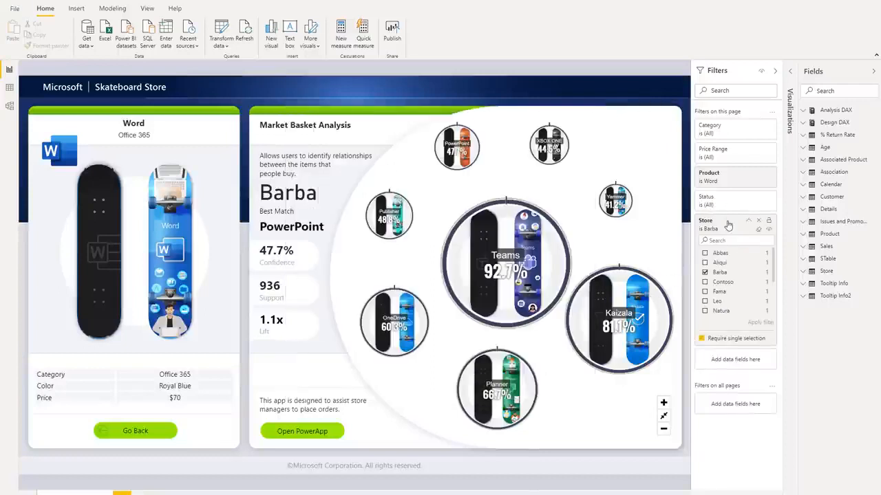
left_click(722, 263)
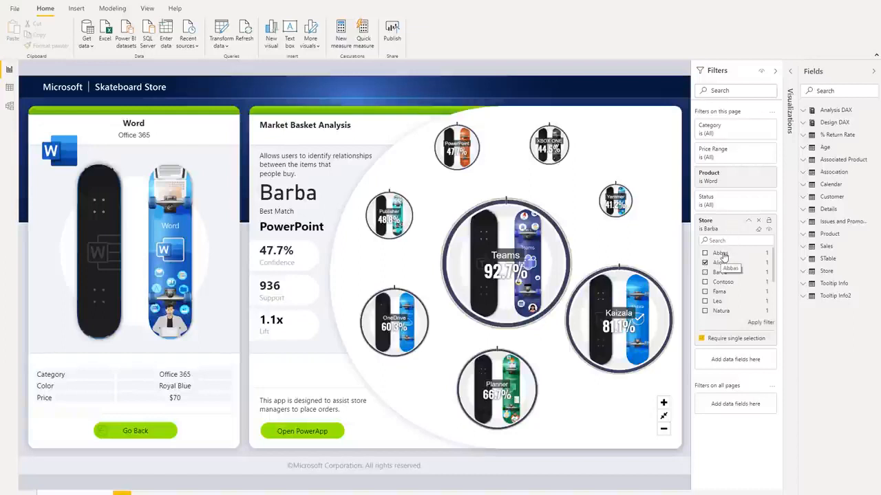
left_click(721, 254)
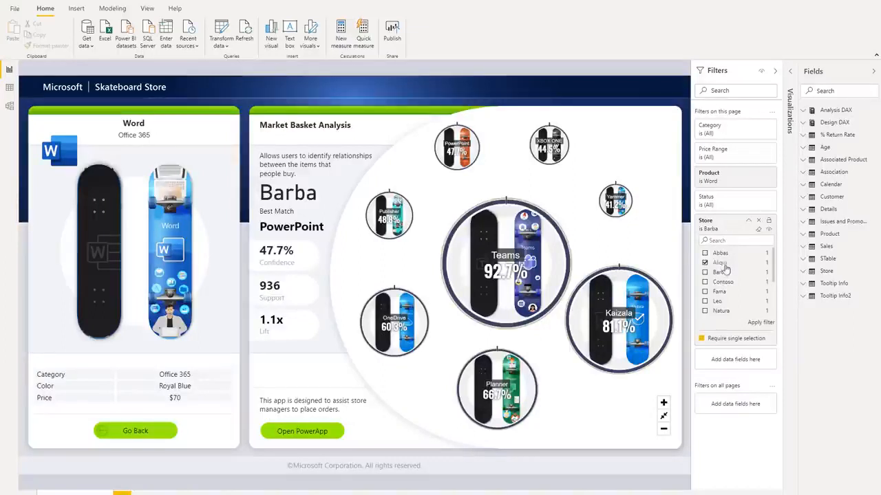
left_click(723, 273)
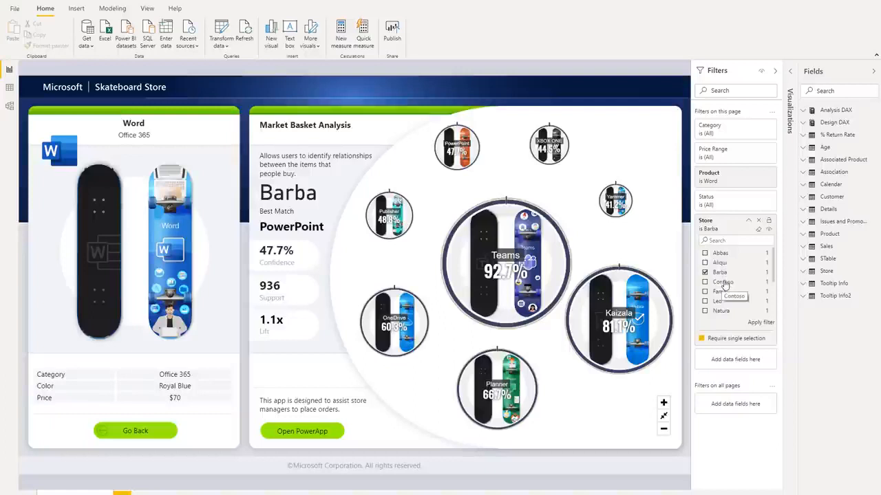
left_click(722, 282)
left_click(723, 301)
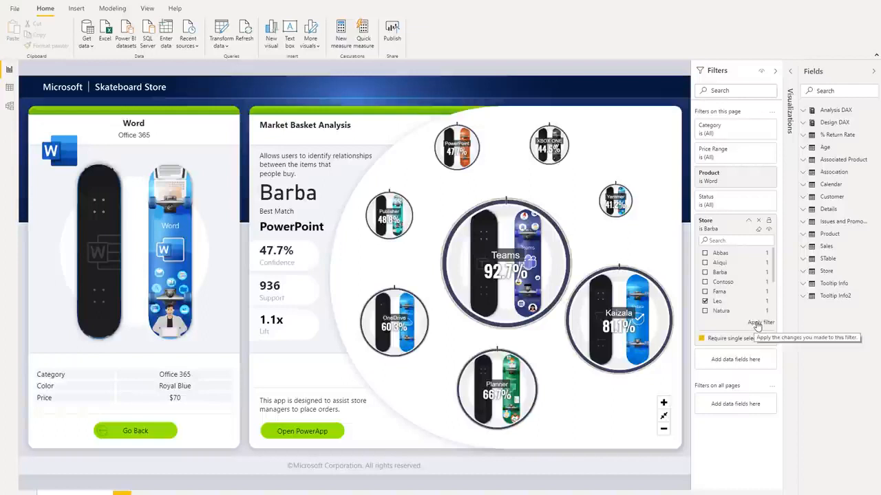
left_click(756, 324)
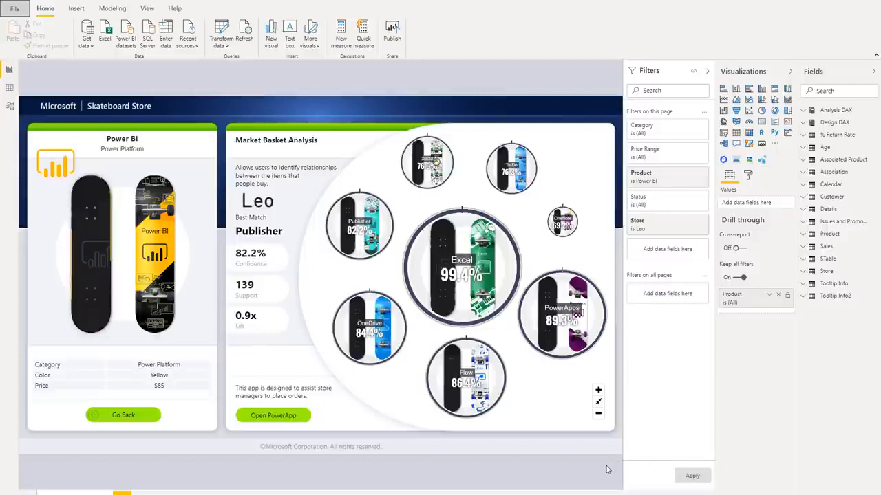
Accept the current file's query reduction options with a single Apply button added to the filter pane.
left_click(13, 14)
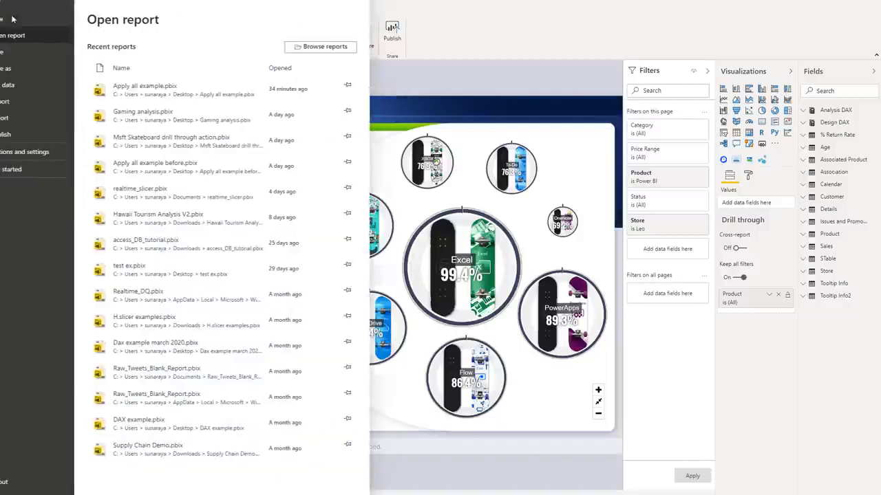
left_click(35, 152)
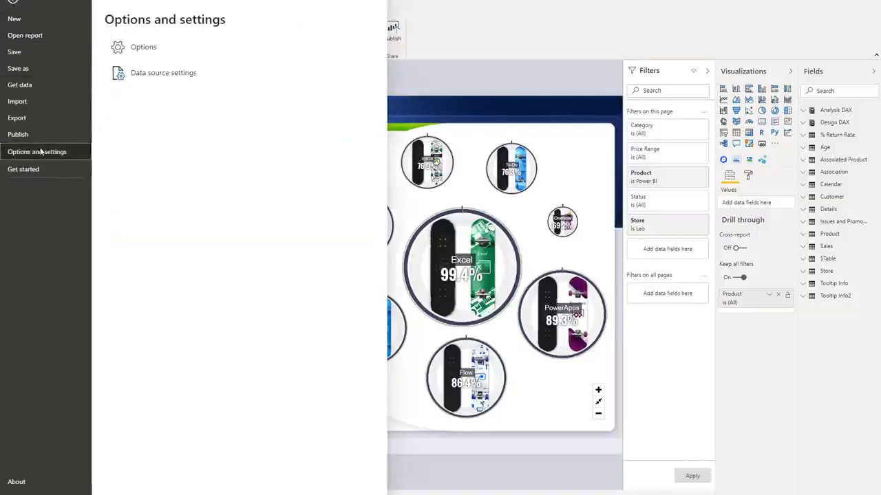
left_click(132, 49)
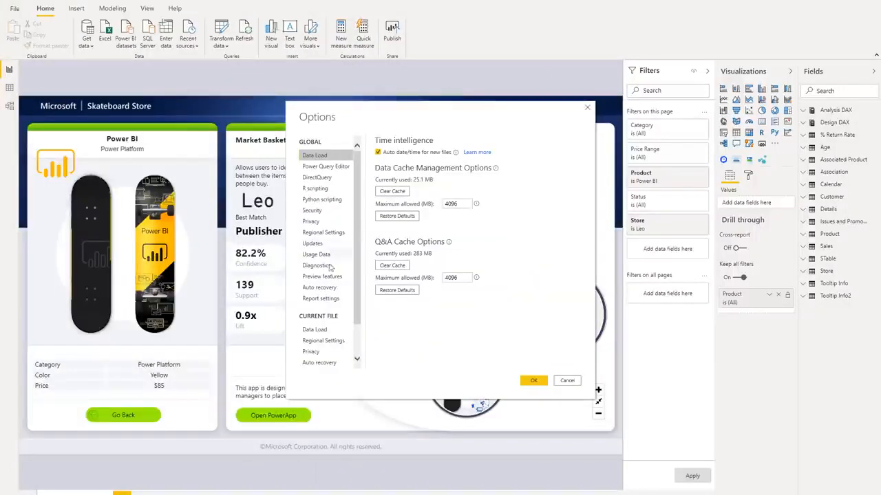
scroll(331, 275, "down", 1)
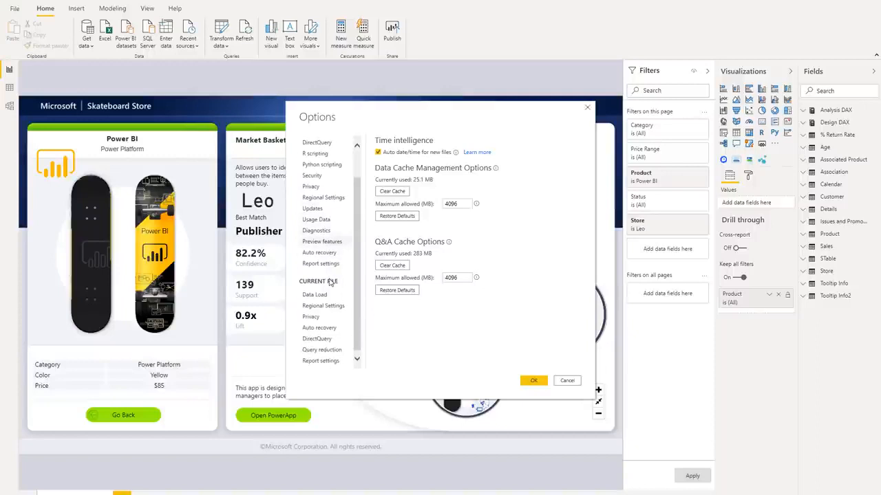
left_click(323, 350)
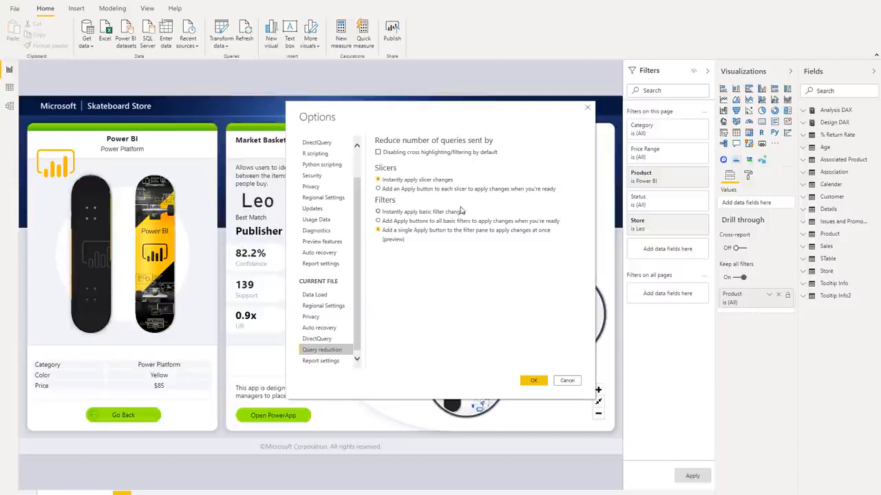
left_click(532, 380)
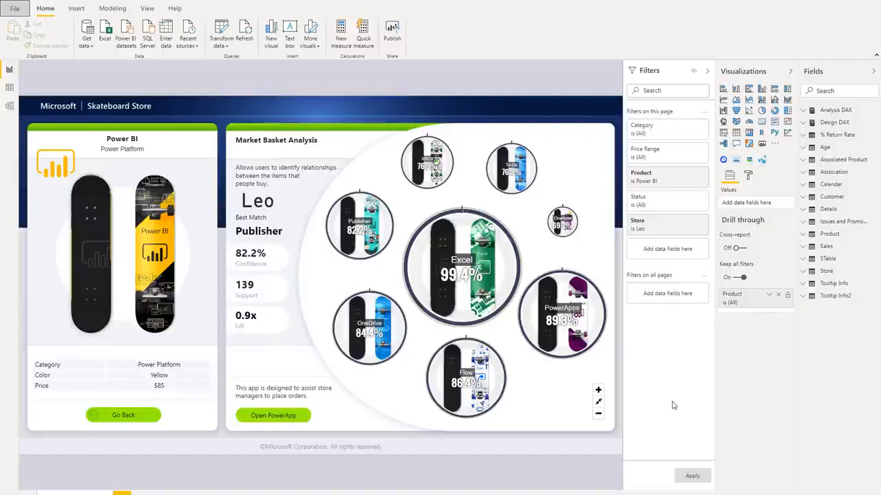
Set the Product filter to Excel and the Store filter to Fama, applying both changes at once.
left_click(671, 180)
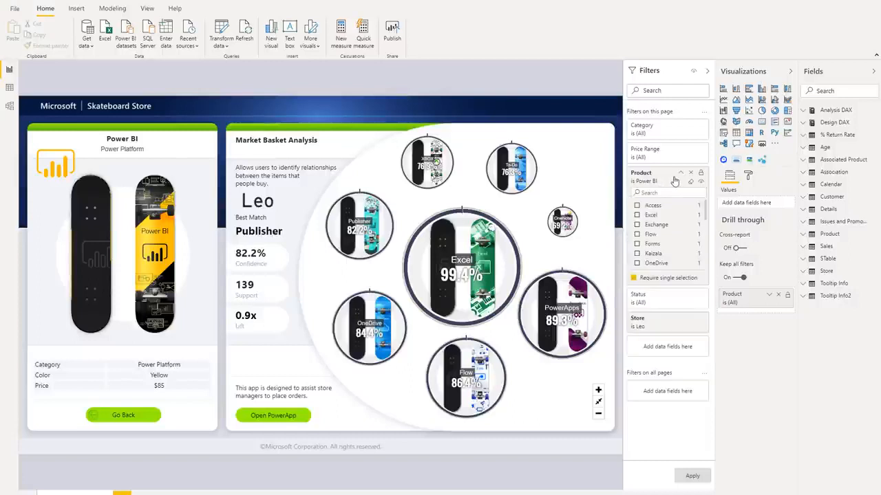
left_click(652, 216)
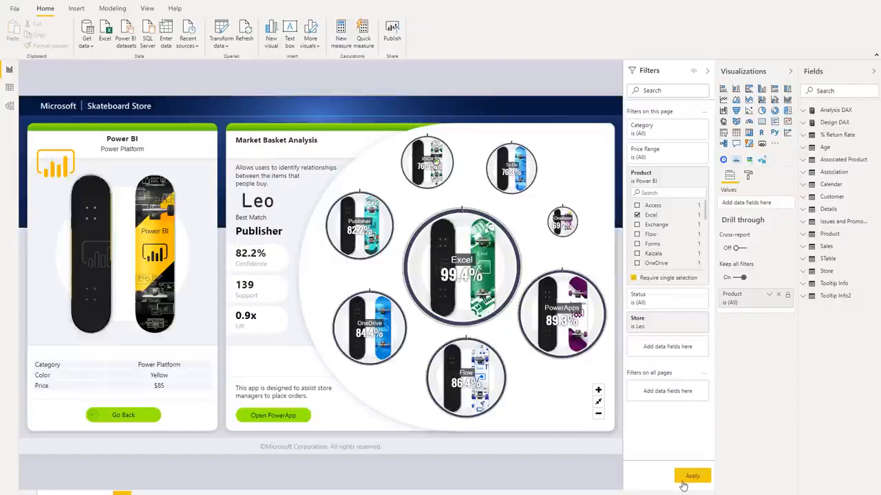
left_click(668, 325)
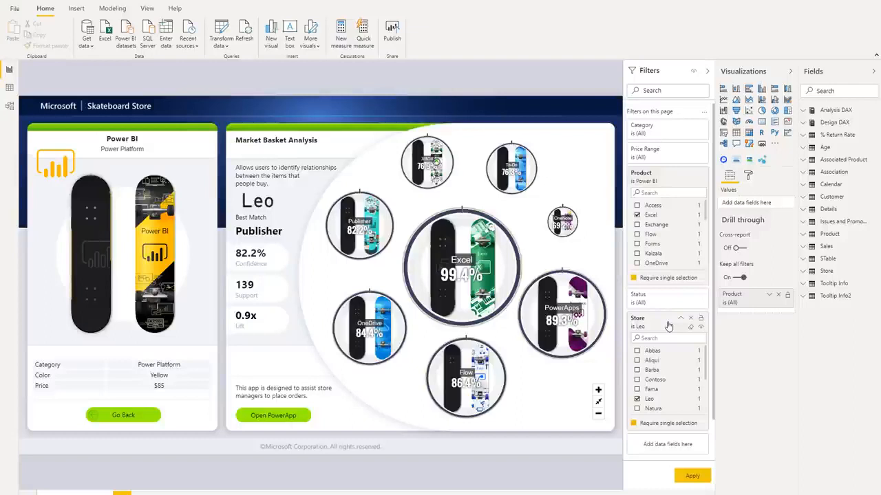
left_click(638, 390)
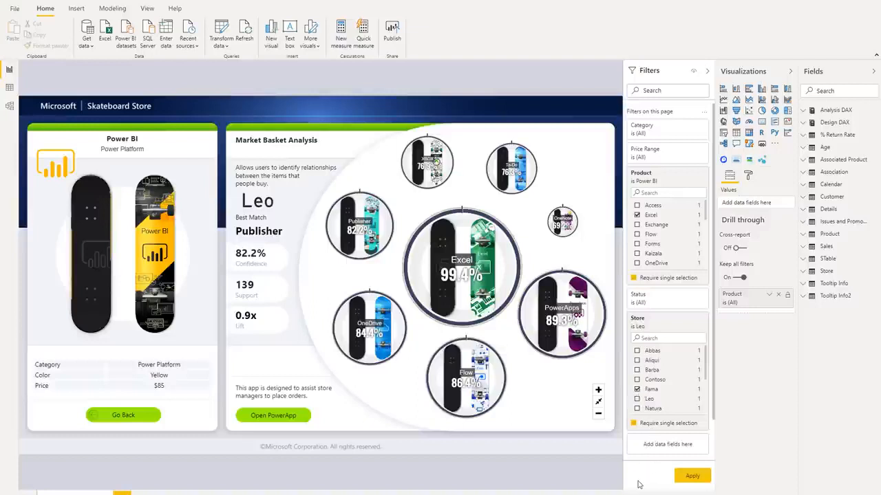
left_click(685, 479)
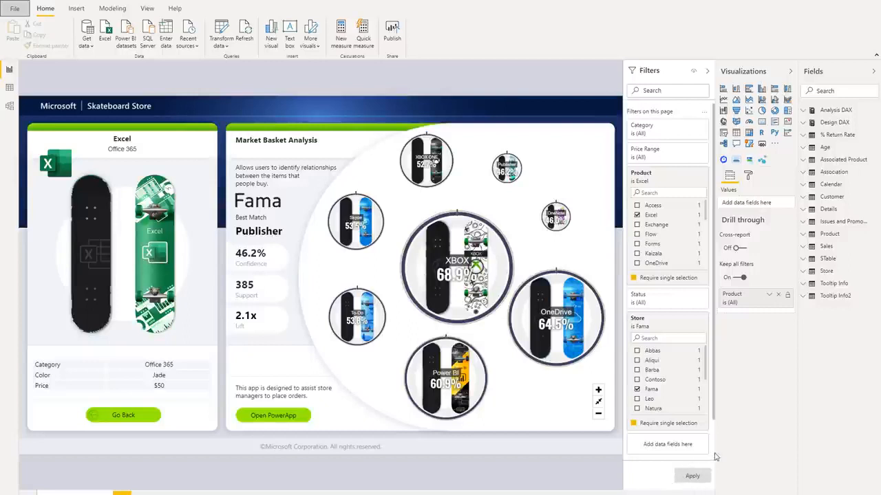
In the Sales Report file, examine the formula of the change detection measure in the customers table.
left_click(749, 176)
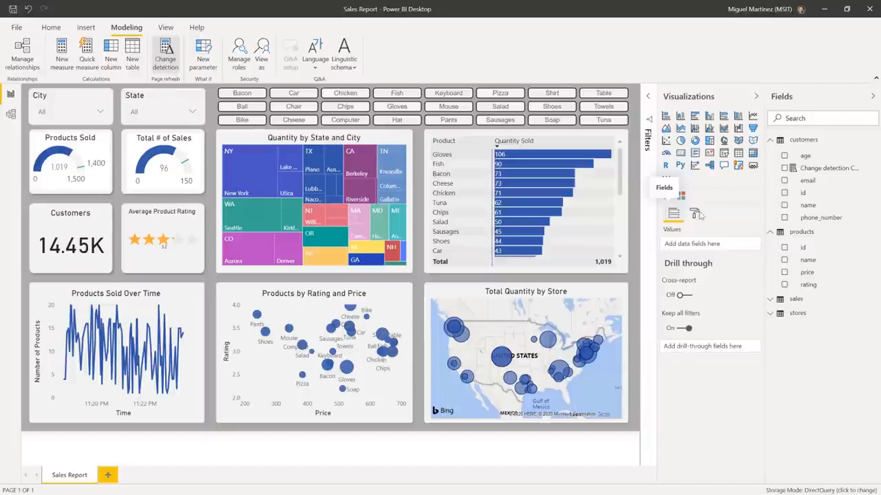
left_click(834, 170)
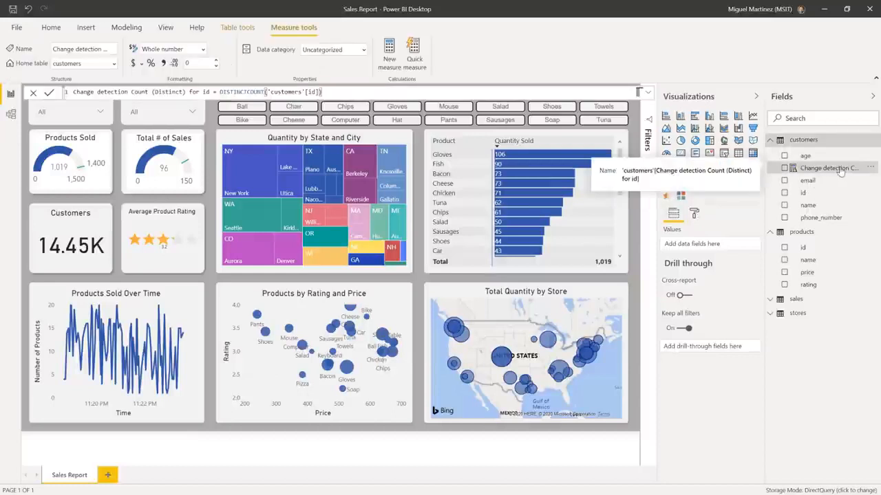
Turn on page refresh for the Sales Report page and set its refresh type to Change detection.
left_click(694, 215)
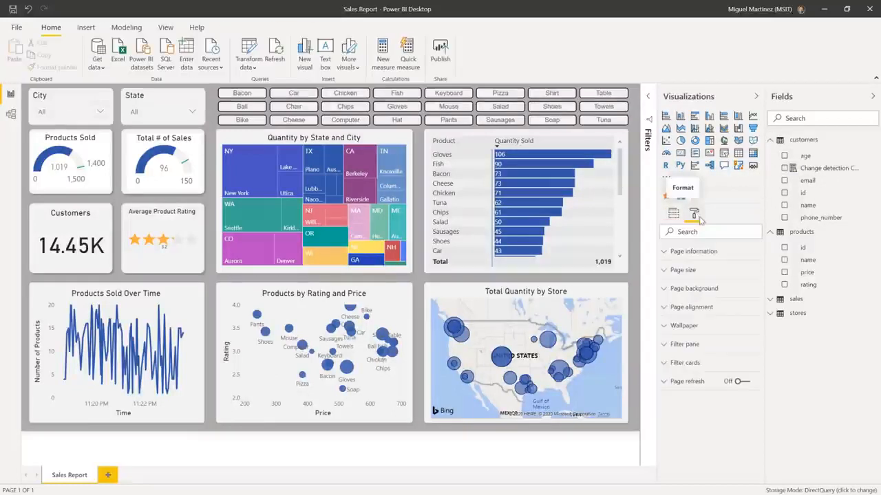
left_click(671, 382)
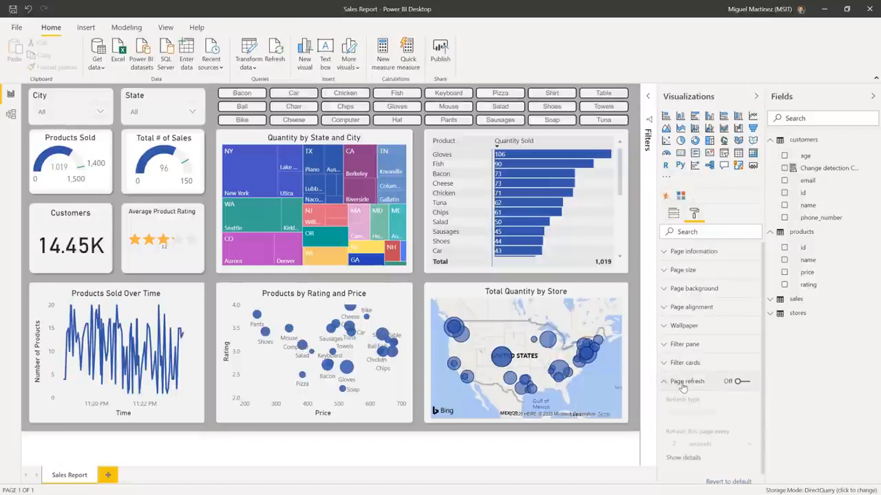
left_click(739, 381)
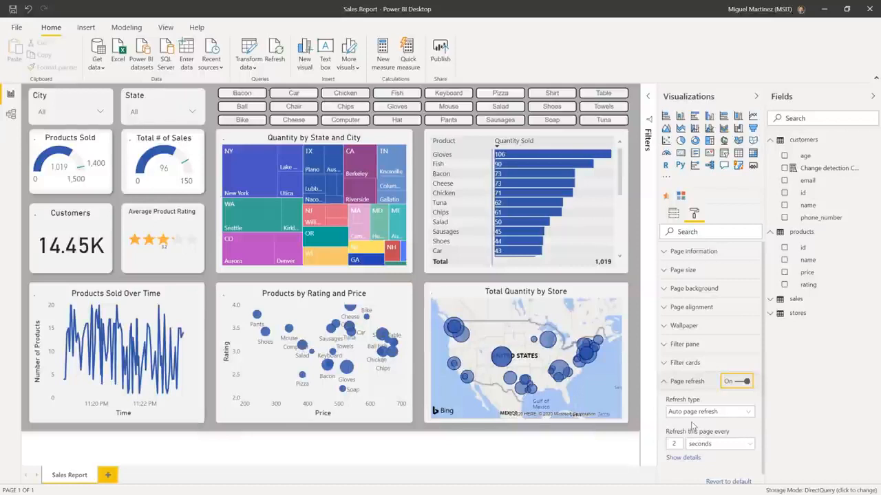
left_click(733, 416)
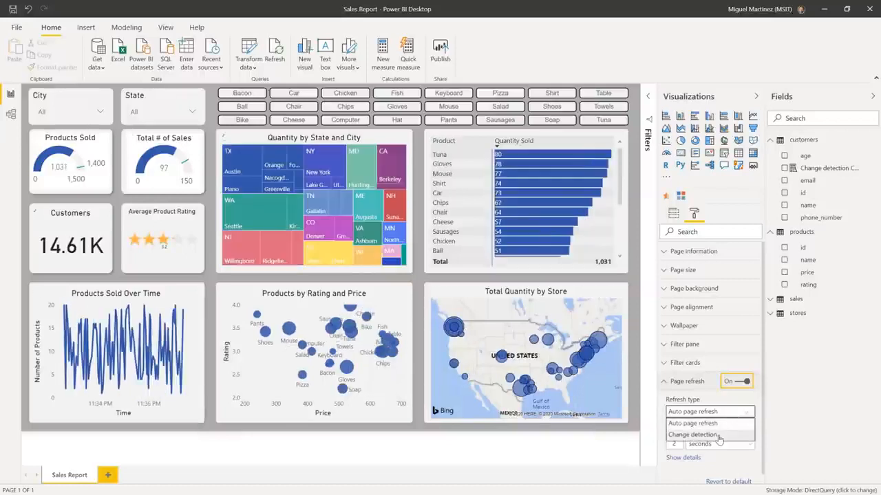
left_click(733, 435)
scroll(733, 433, "down", 2)
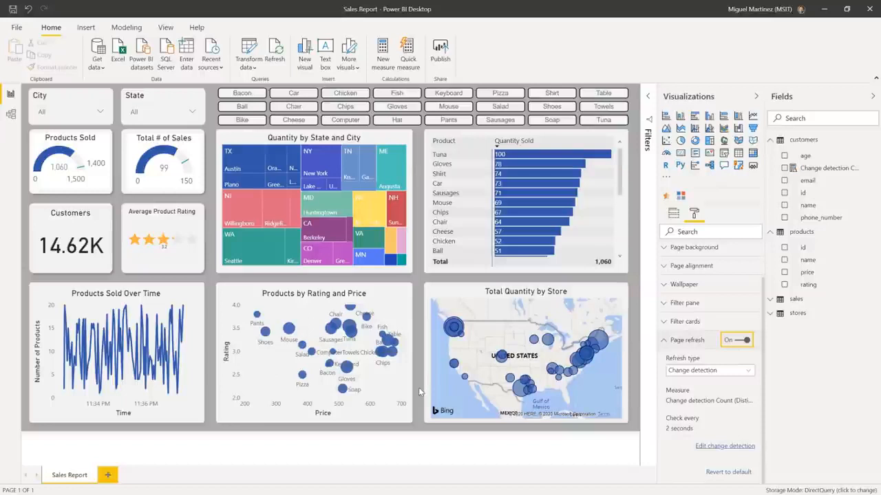
Turn off page refresh and start a Performance analyzer recording.
left_click(738, 341)
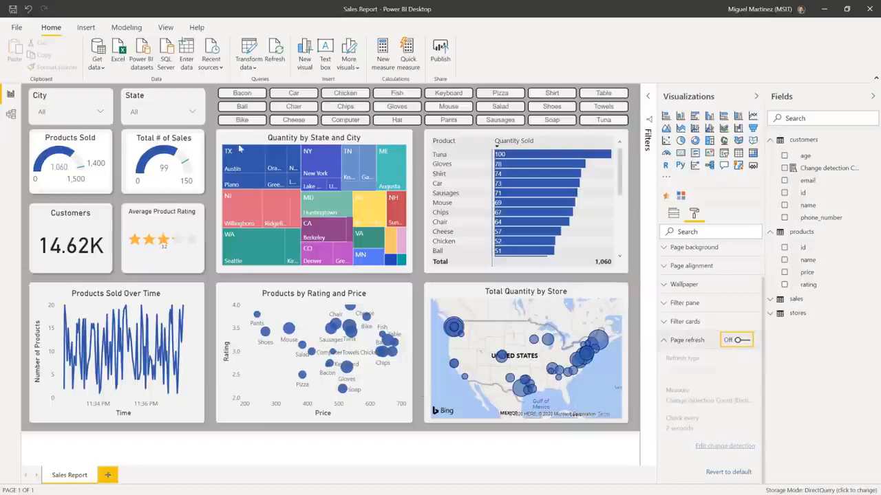
left_click(167, 29)
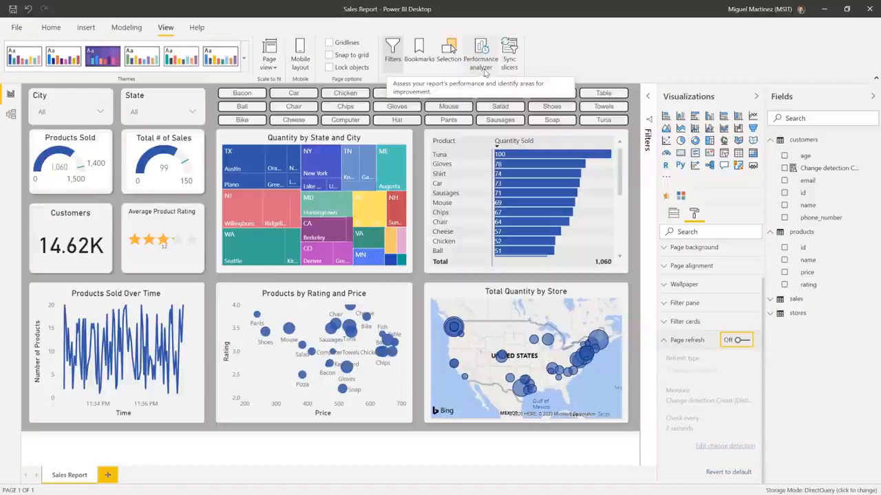
left_click(481, 58)
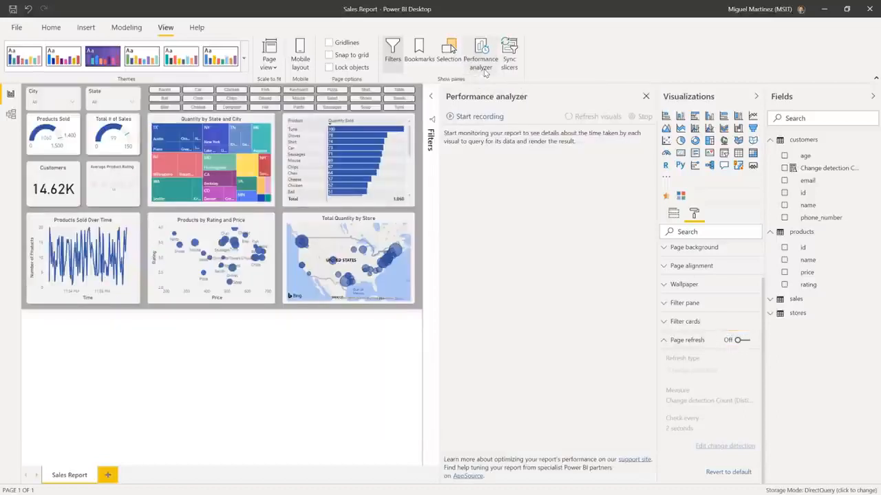
left_click(479, 117)
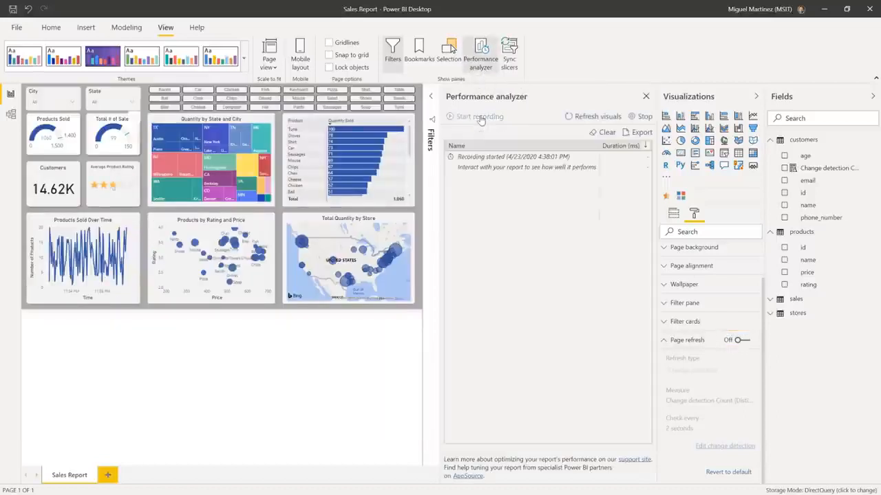
Record cross-highlighting by NJ in the Quantity by State and City treemap, remove the highlight and clear the recorded entries.
left_click(164, 167)
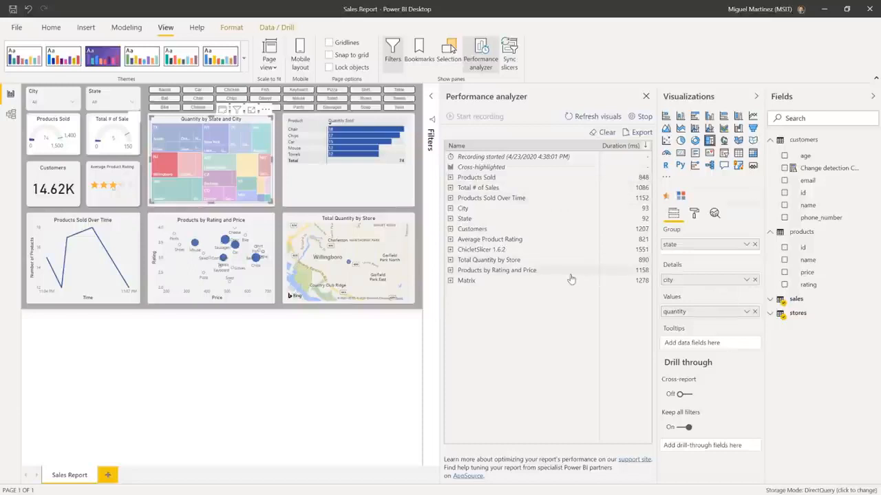
left_click(170, 165)
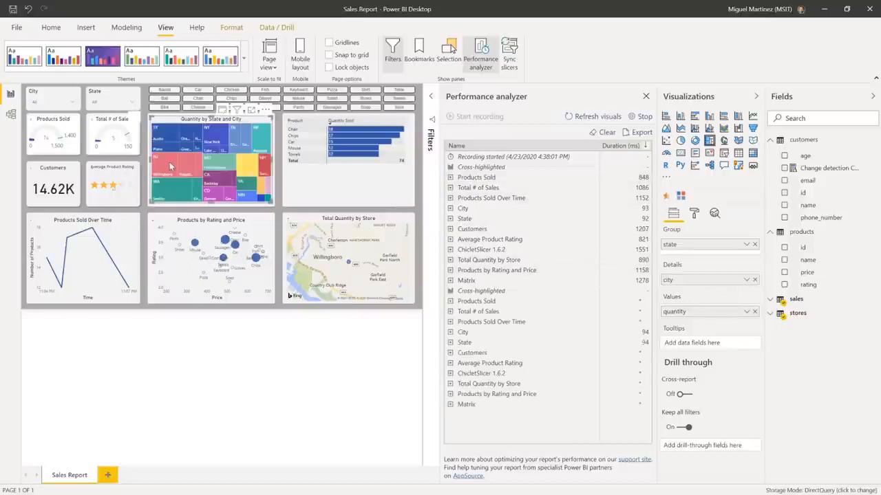
left_click(605, 131)
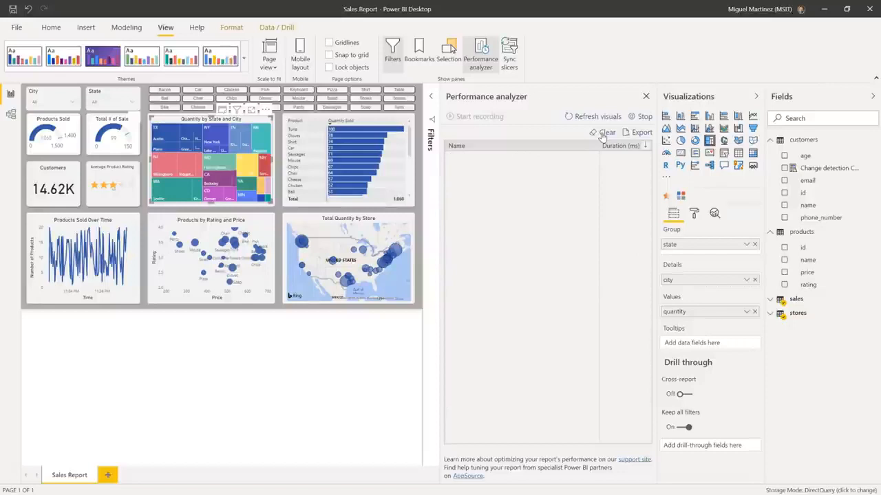
Turn page refresh back on for the Sales Report page while Performance analyzer records, and show its change detection settings.
left_click(695, 214)
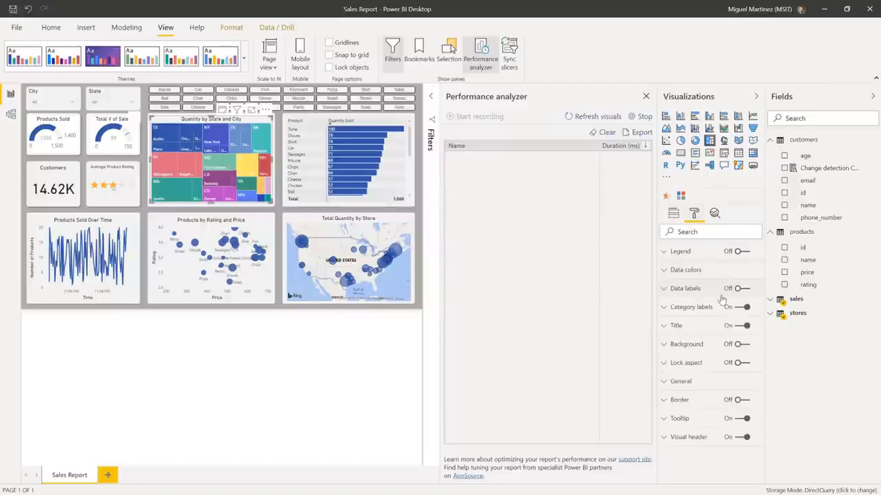
left_click(420, 292)
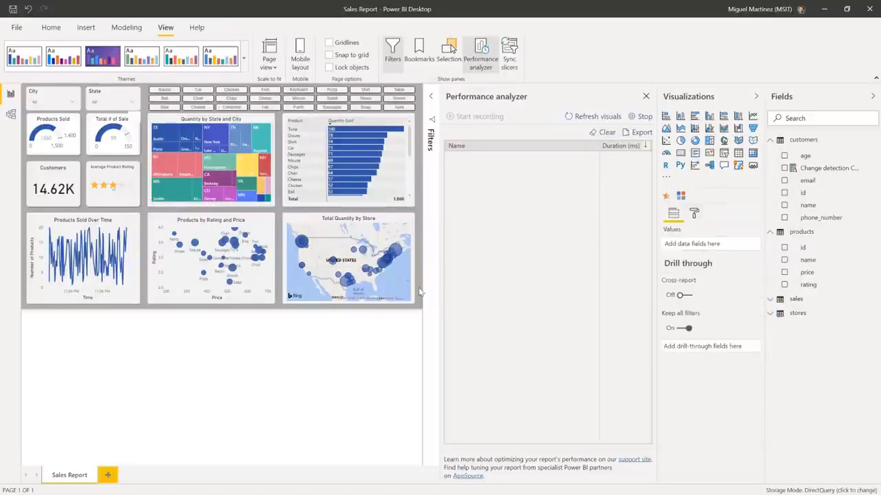
left_click(695, 216)
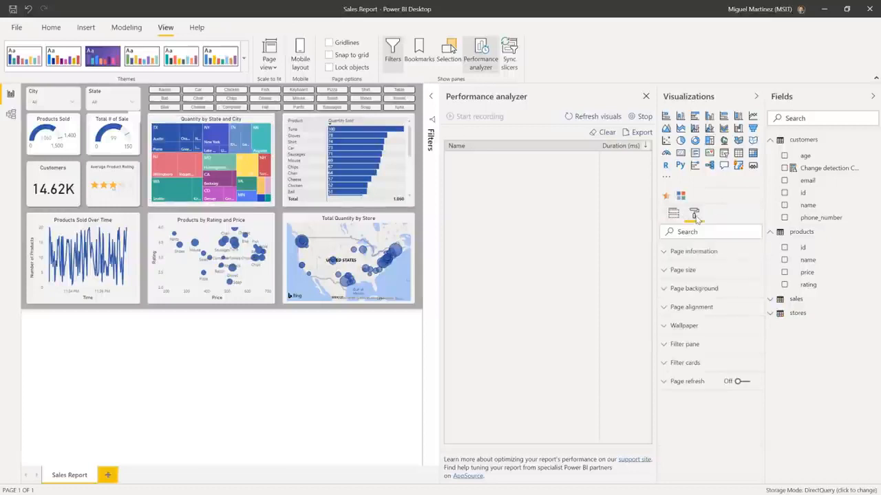
left_click(741, 381)
left_click(665, 386)
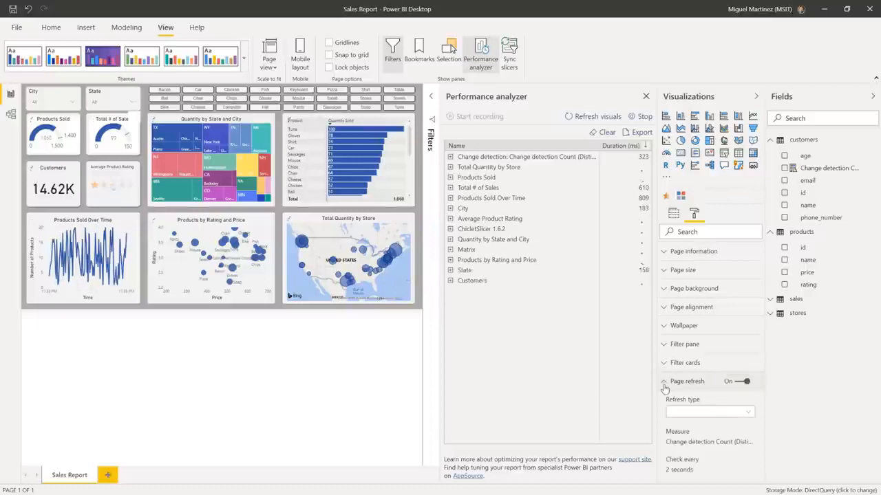
Stop the Performance analyzer recording and expand its first Change detection entry.
left_click(645, 117)
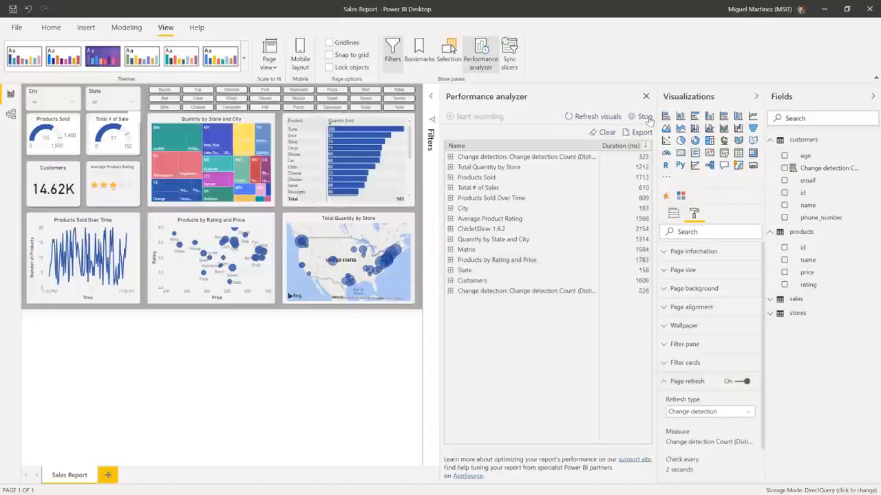
left_click(450, 157)
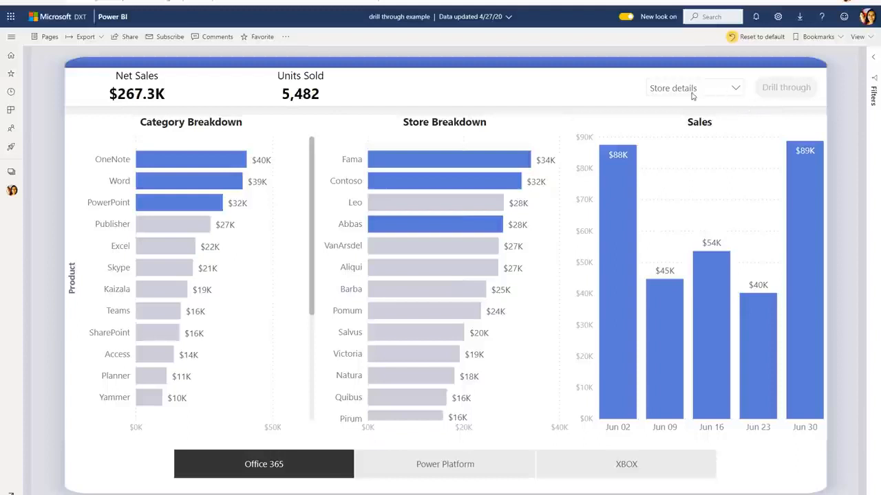
Select Word in the Category Breakdown chart, choose Market details as the destination and drill through to it.
left_click(180, 183)
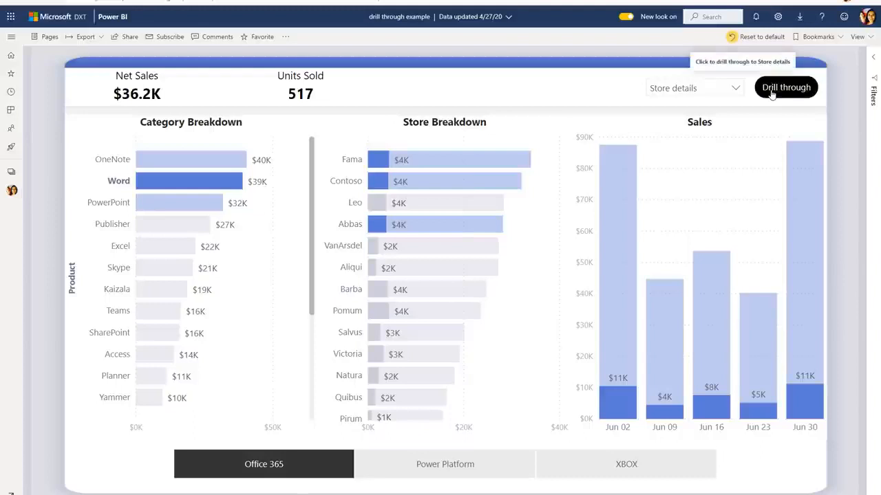
left_click(678, 89)
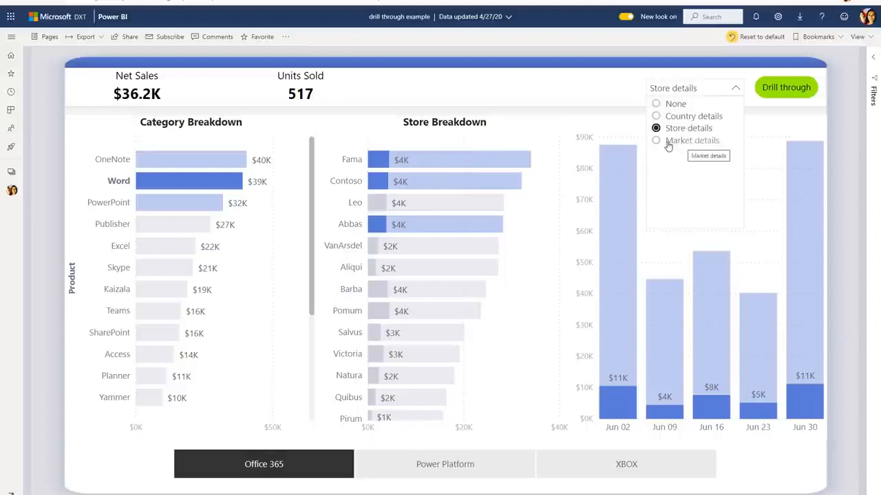
left_click(658, 142)
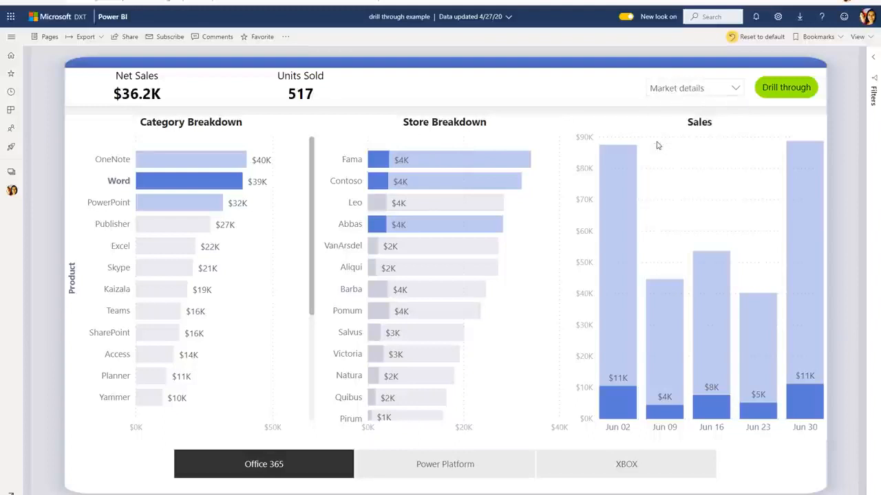
left_click(775, 96)
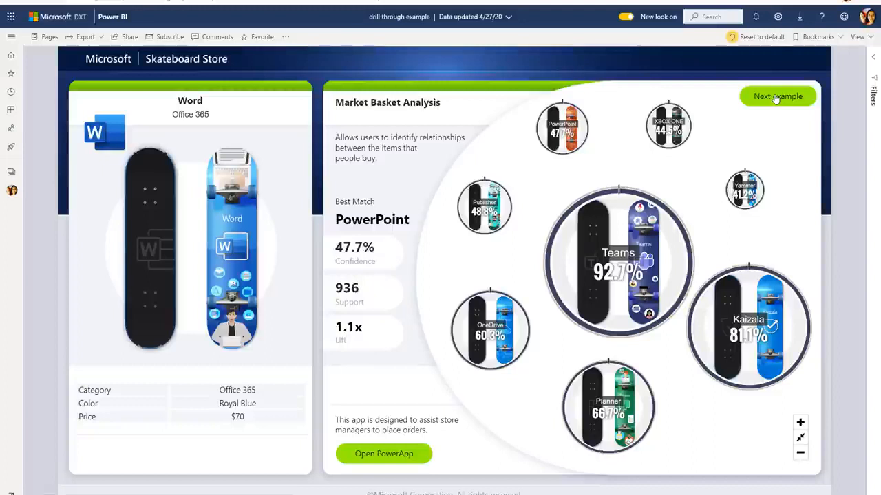
Open the next example and drill through to Store details for product Word and store Leo.
left_click(776, 98)
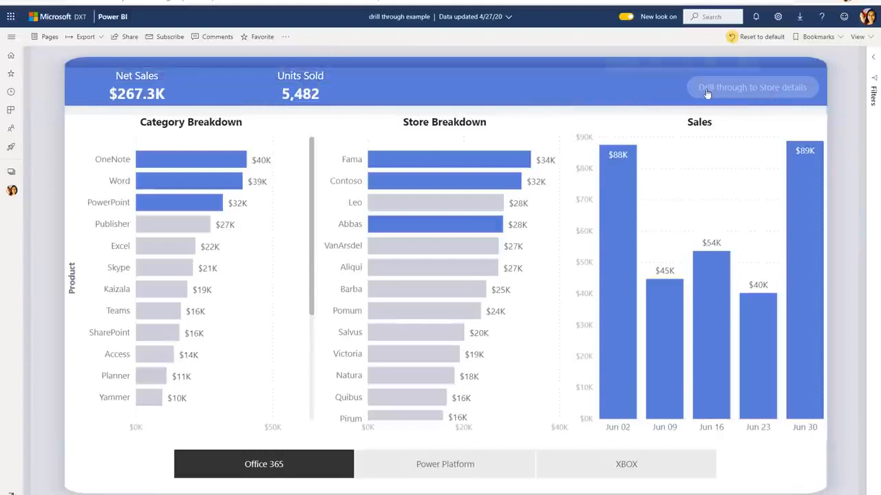
mouse_move(706, 93)
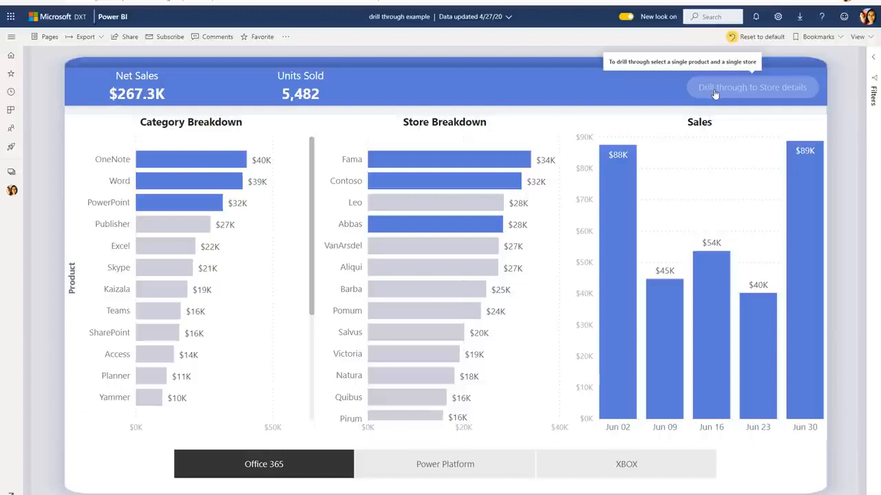
left_click(165, 187)
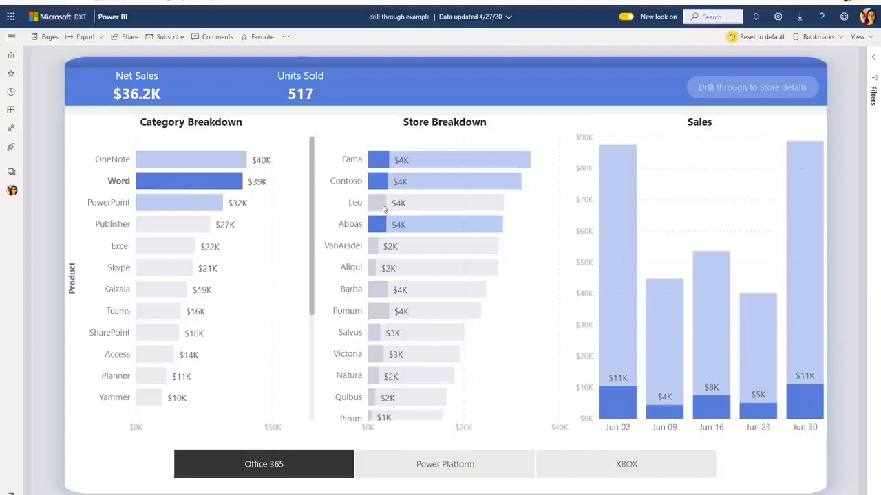
left_click(382, 206)
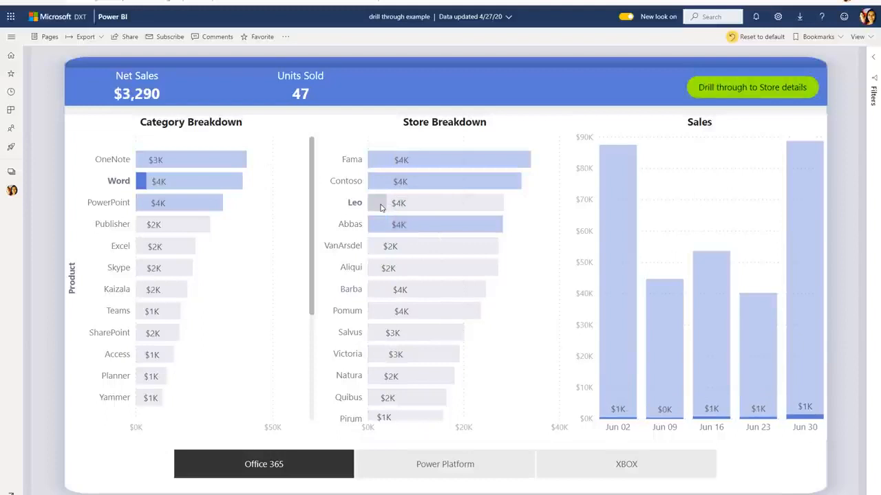
left_click(723, 89)
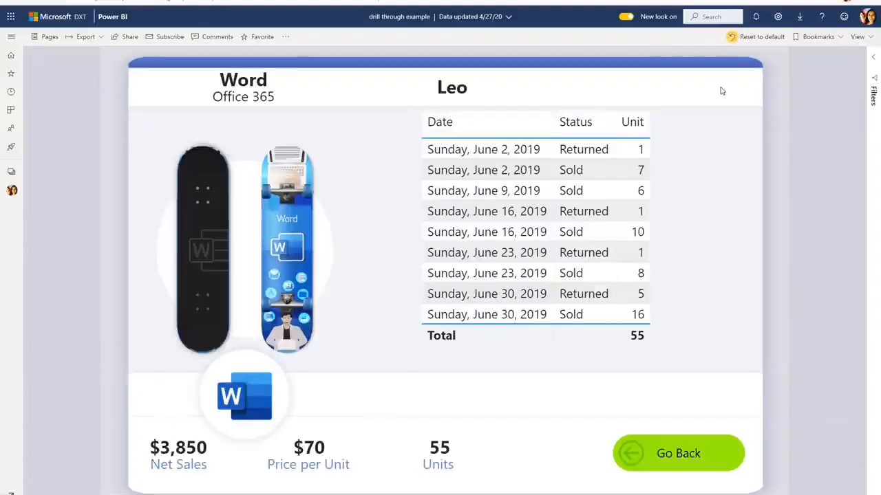
Go back to the sales overview and select product Word together with store Leo again.
left_click(670, 465)
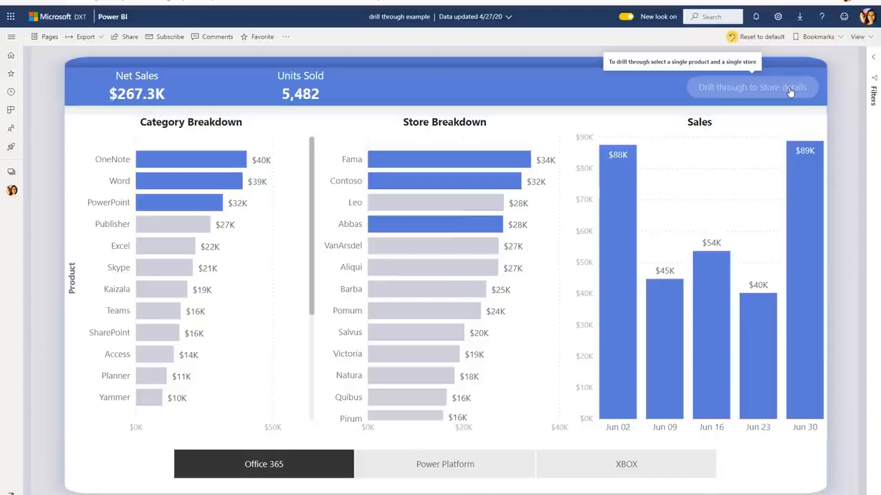
left_click(178, 181)
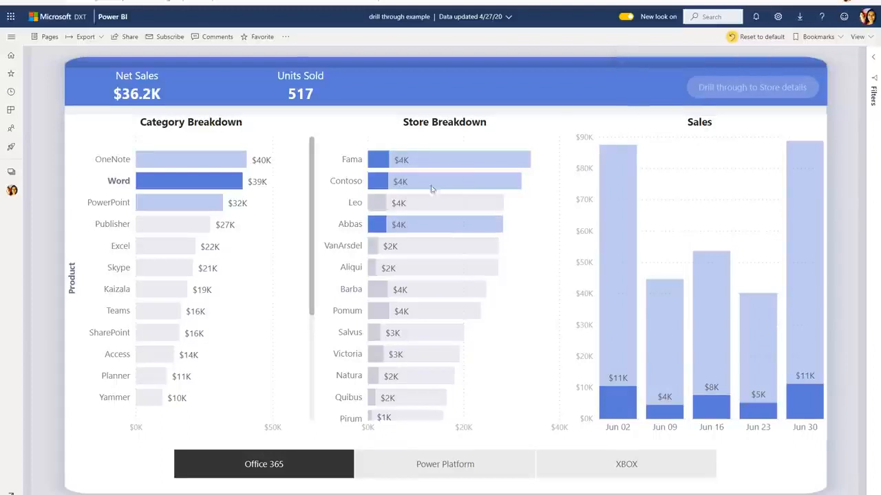
left_click(378, 207)
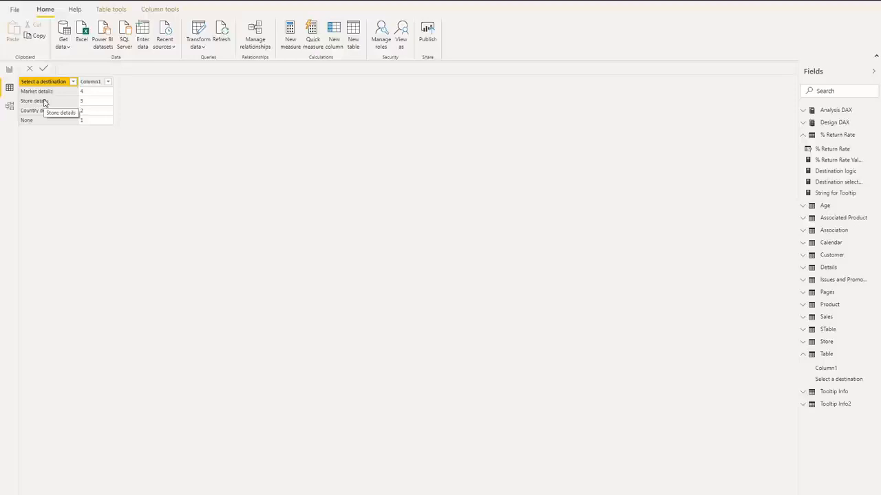
Return to the report view and examine the destination slicer's selection controls and assigned field.
left_click(10, 70)
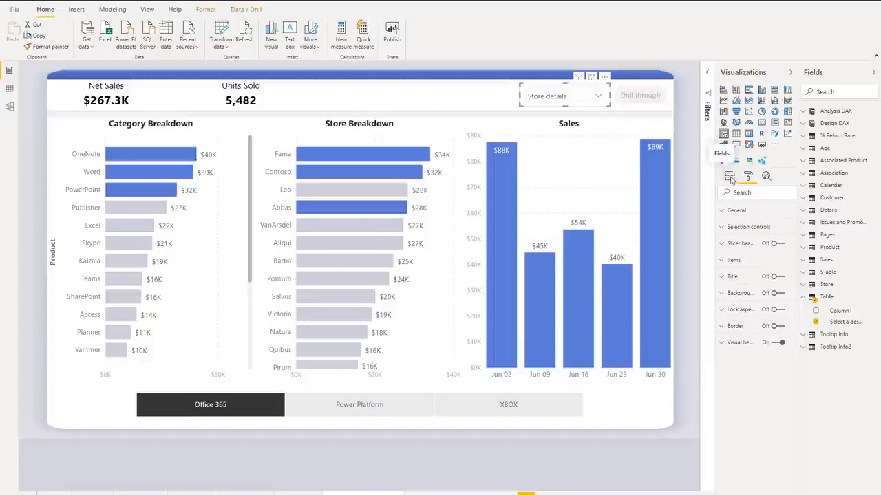
left_click(725, 228)
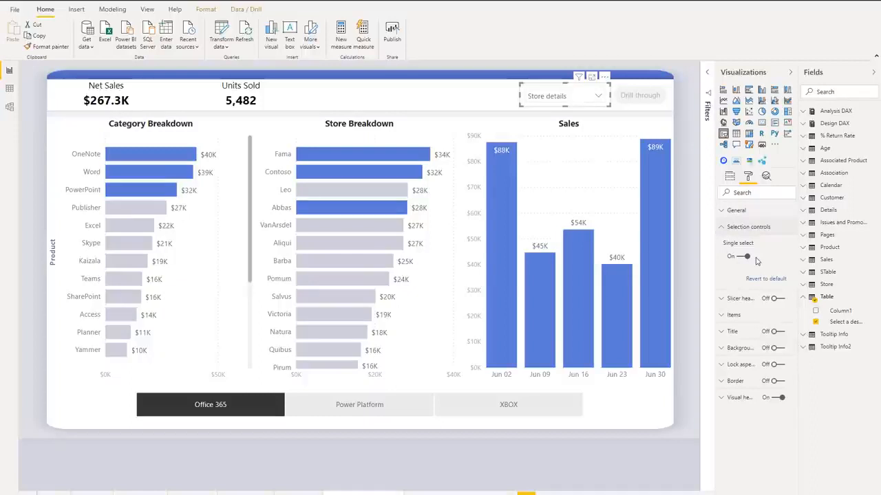
left_click(730, 177)
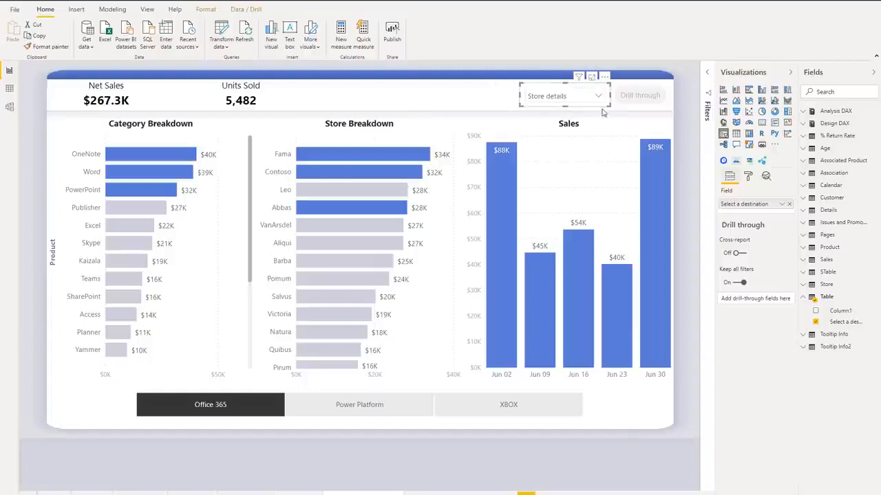
Clear the Drill through button's conditional destination and rebind it by field value to First Select a destination.
left_click(646, 104)
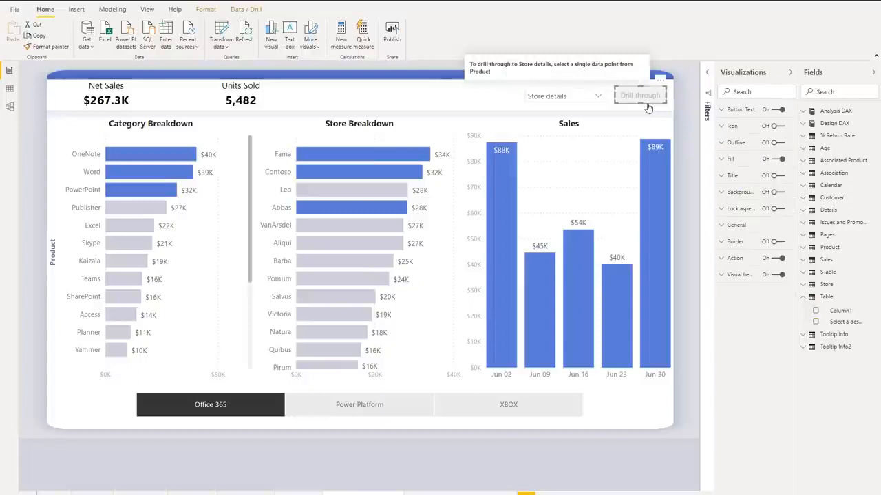
left_click(723, 259)
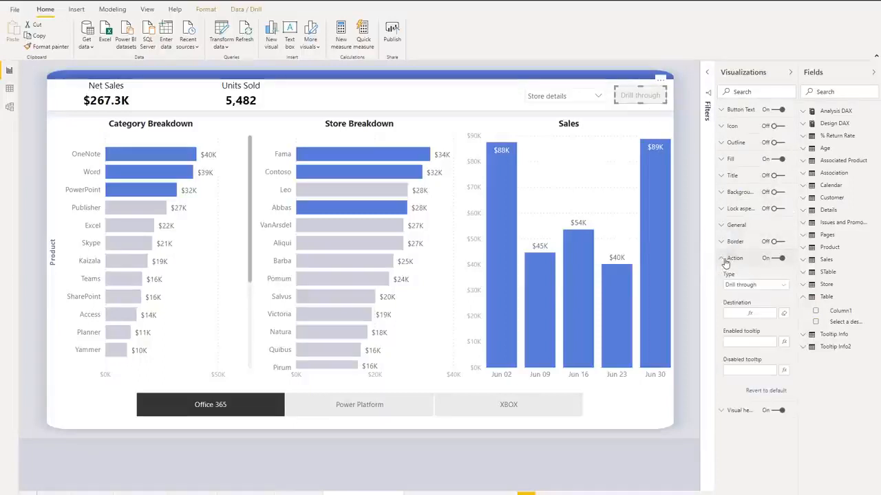
left_click(786, 315)
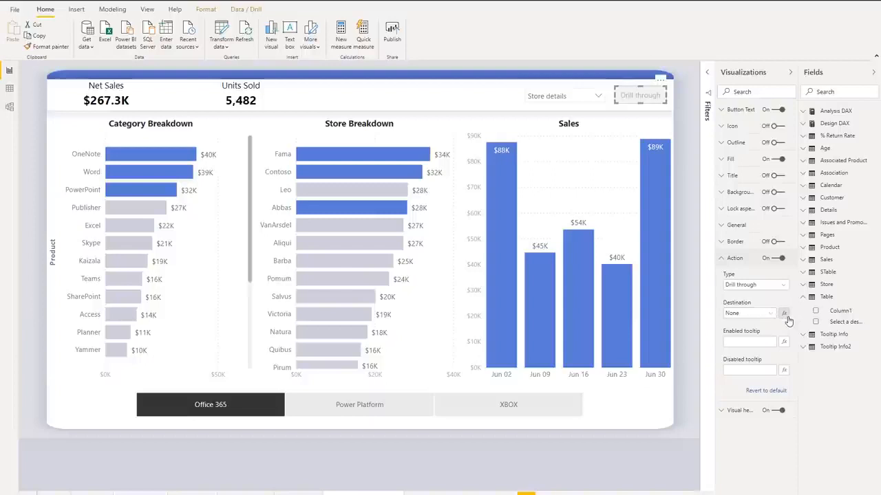
left_click(785, 315)
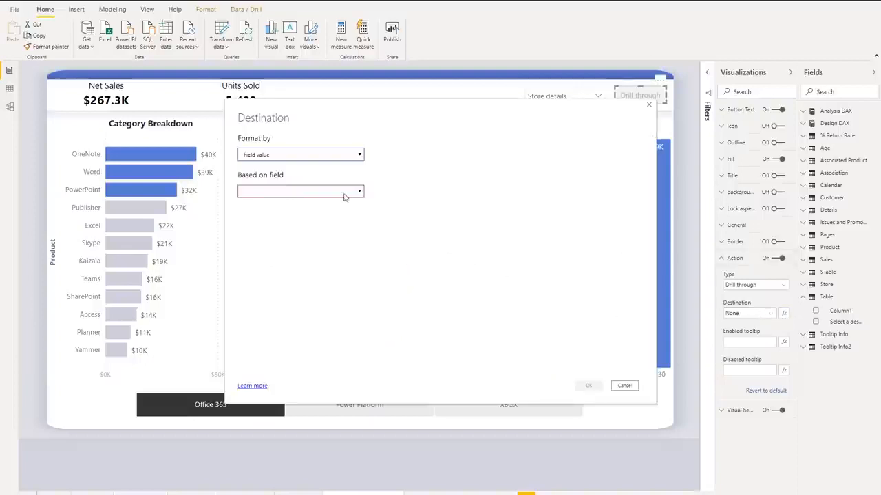
left_click(341, 192)
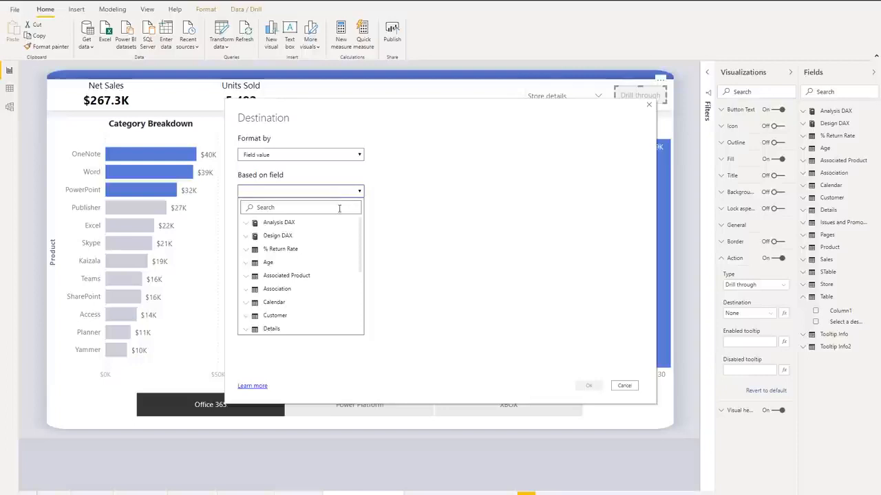
type("sel")
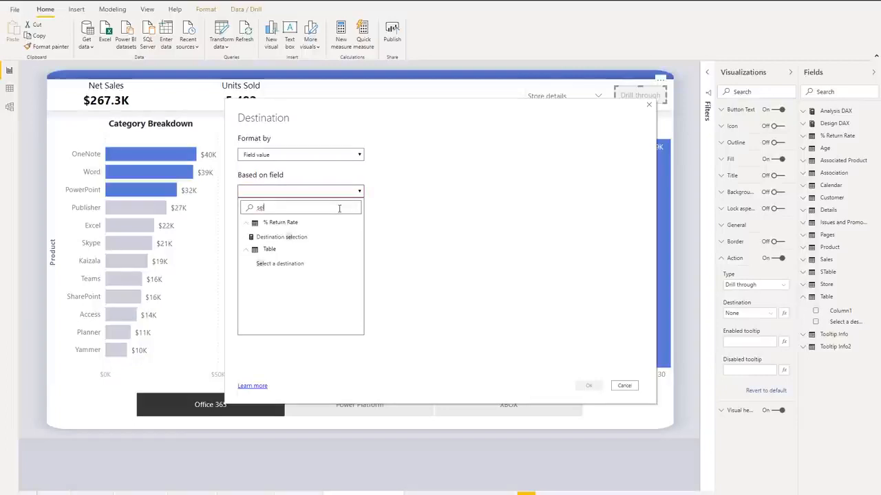
left_click(295, 268)
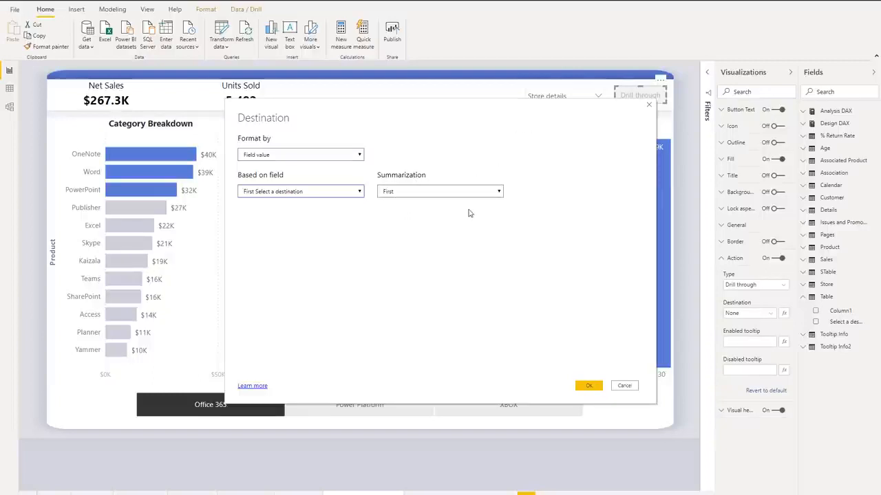
left_click(584, 388)
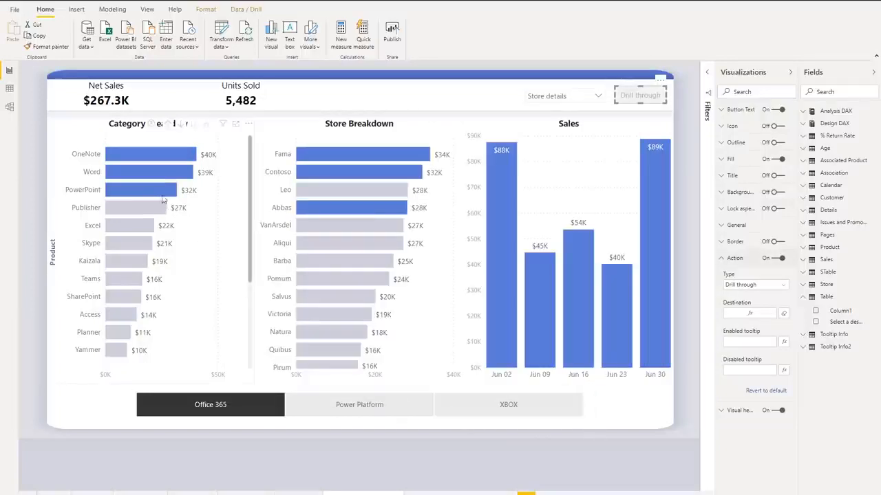
Test the Drill through button by selecting Word and switching the destination slicer to Market details.
left_click(161, 175)
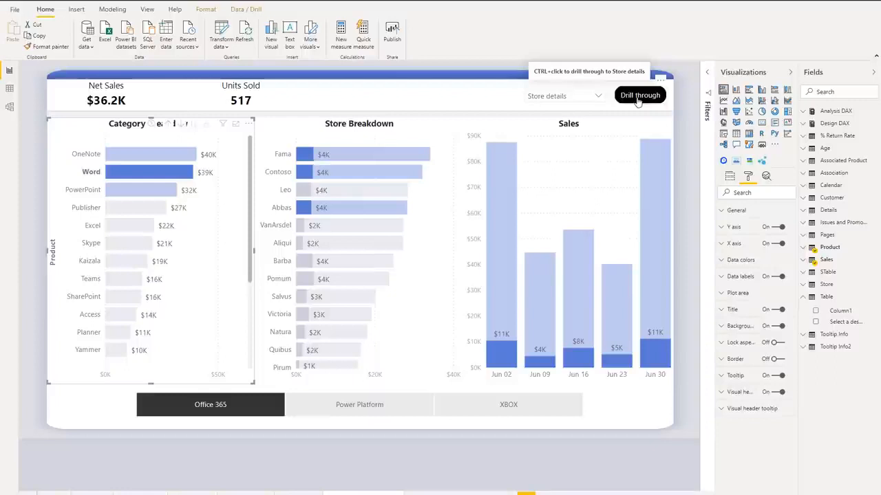
left_click(581, 100)
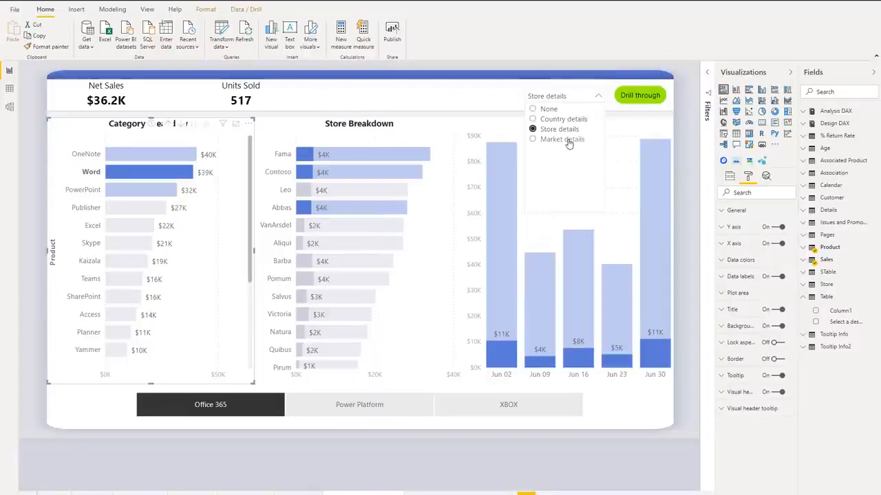
left_click(539, 139)
left_click(460, 101)
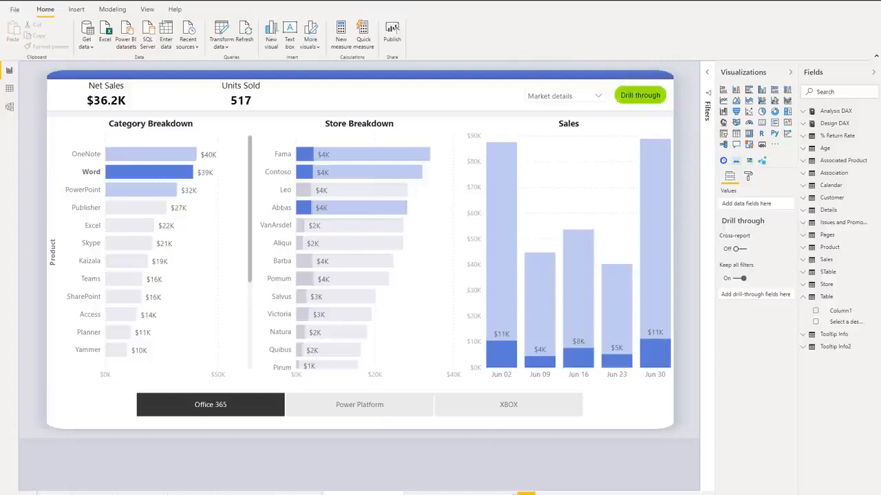
Examine the action settings and conditional destination of the Drill through to Store details button, leaving them unmodified.
left_click(525, 164)
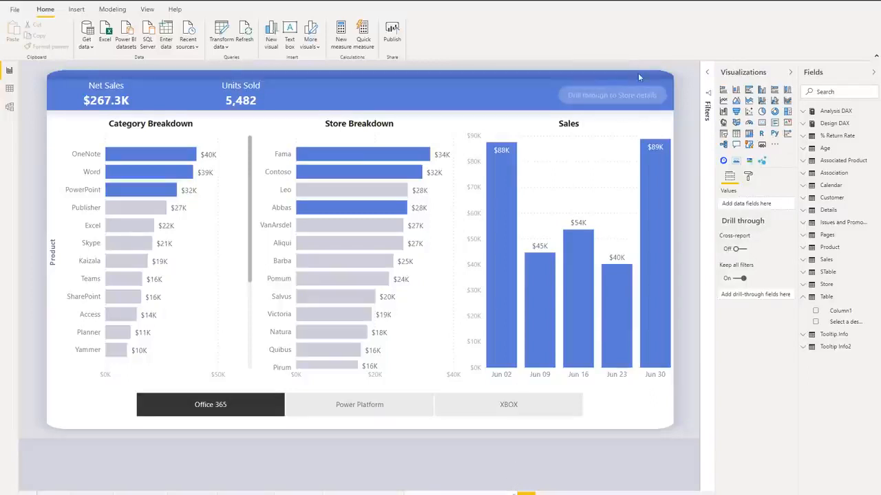
left_click(641, 100)
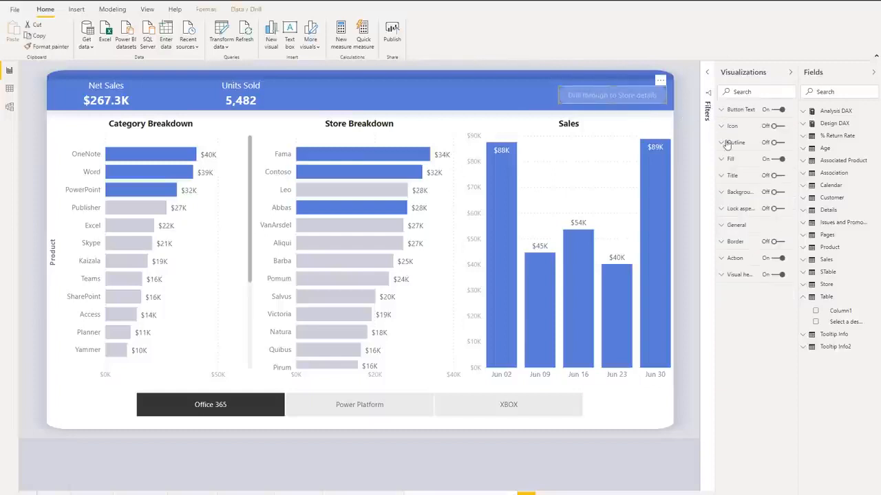
left_click(721, 259)
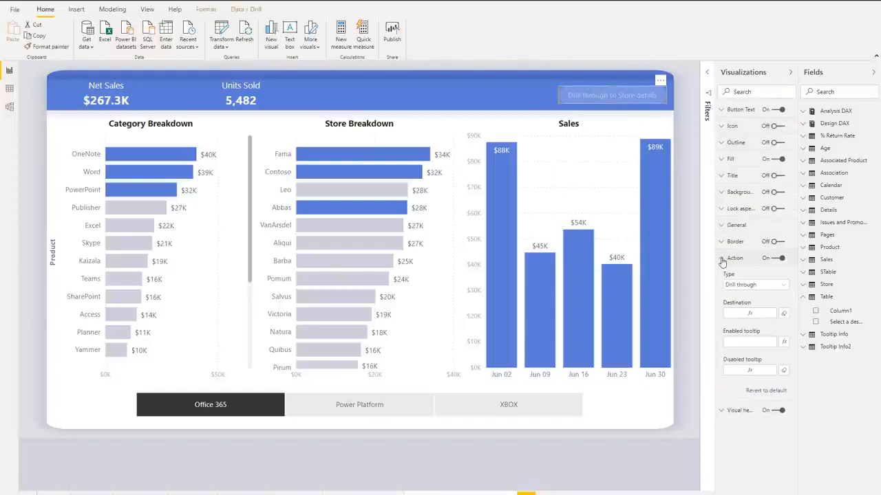
left_click(750, 313)
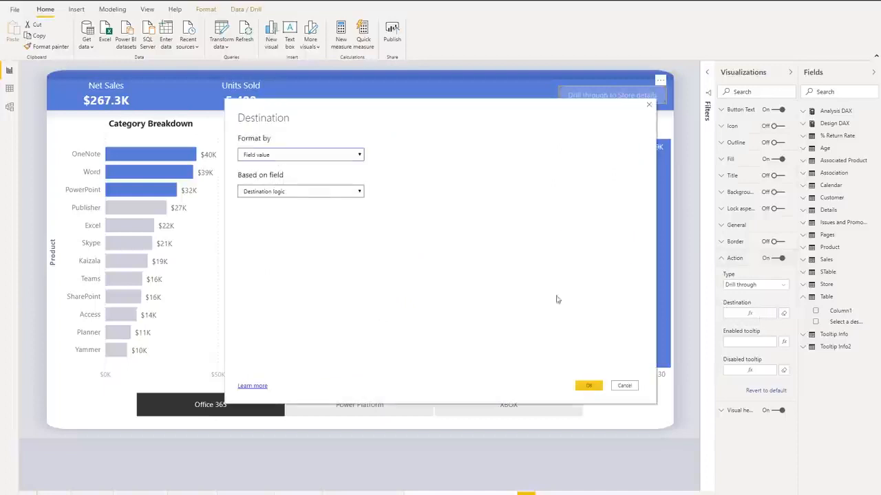
left_click(648, 105)
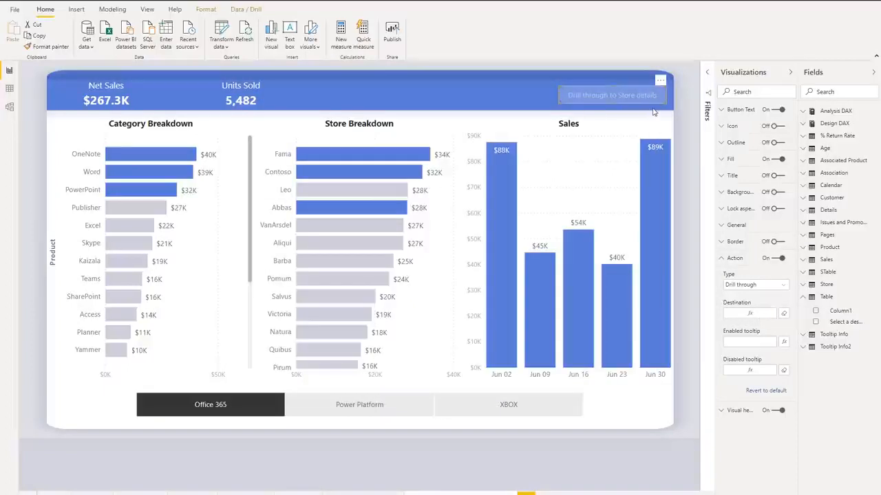
Search the fields for "destin" and show the formula of the Destination logic measure.
left_click(839, 94)
type("destin")
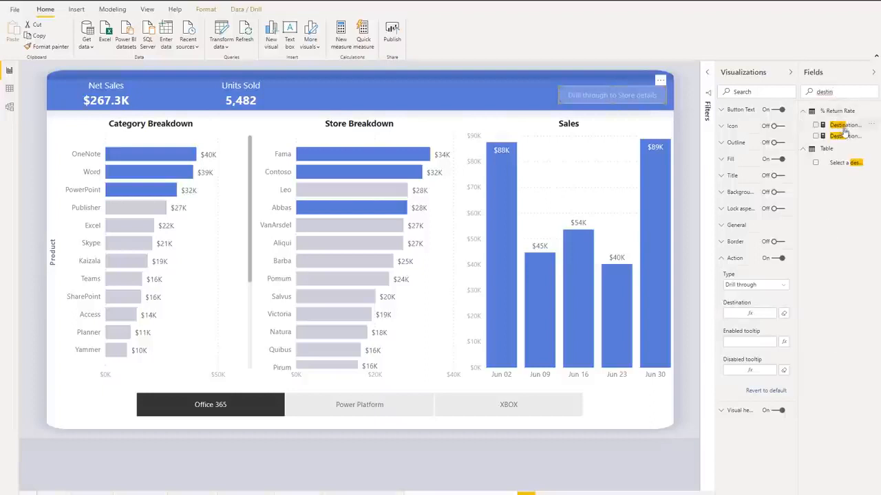
left_click(844, 126)
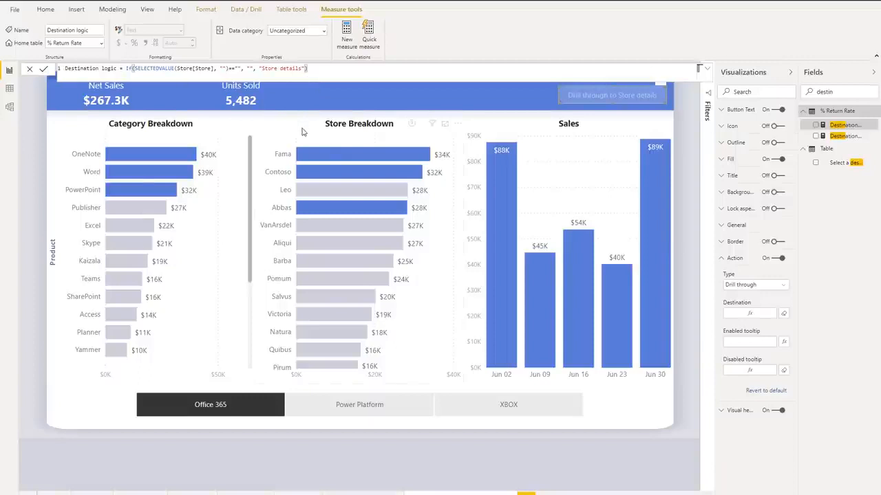
Test the Drill through to Store details button by selecting Word and the store Leo together, and clear the selection.
left_click(286, 144)
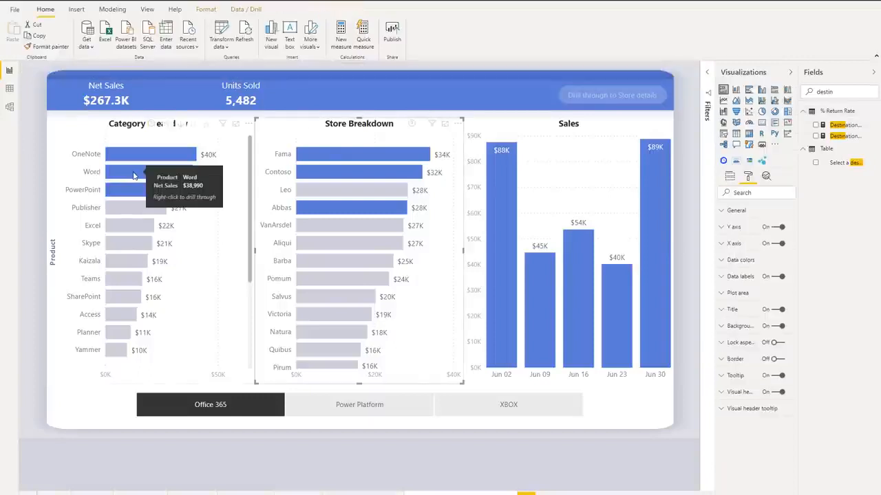
left_click(134, 175)
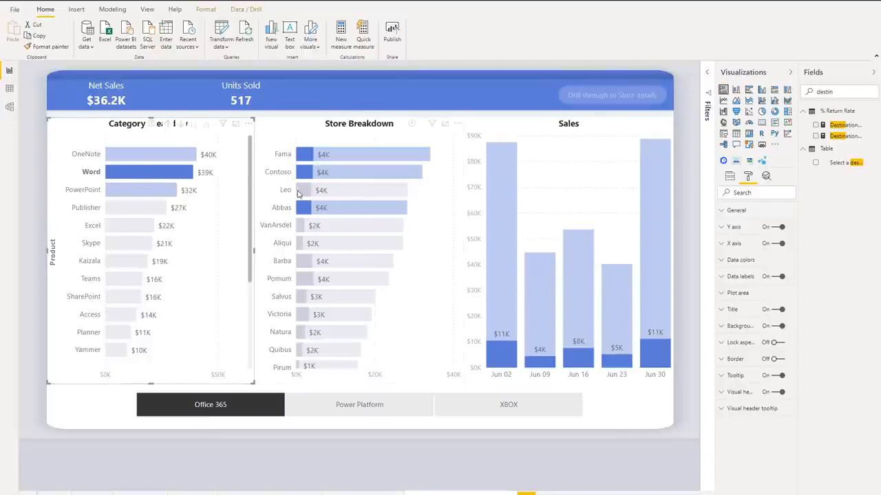
mouse_move(306, 196)
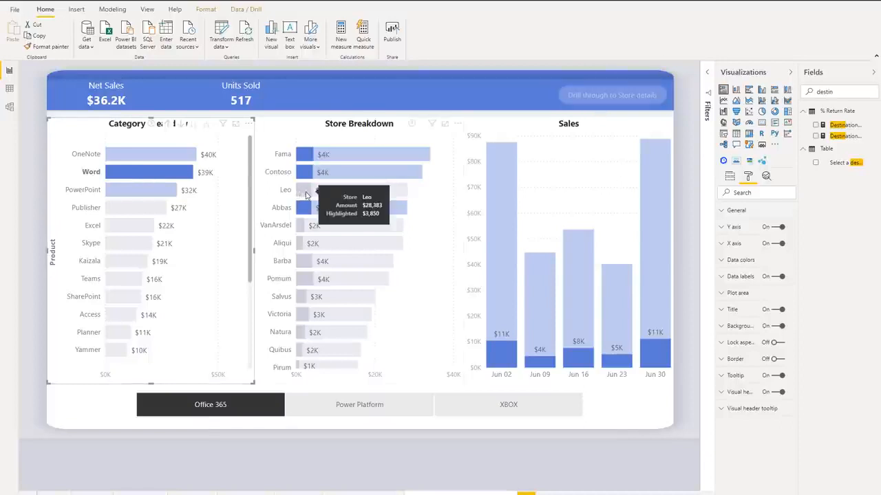
left_click(306, 195)
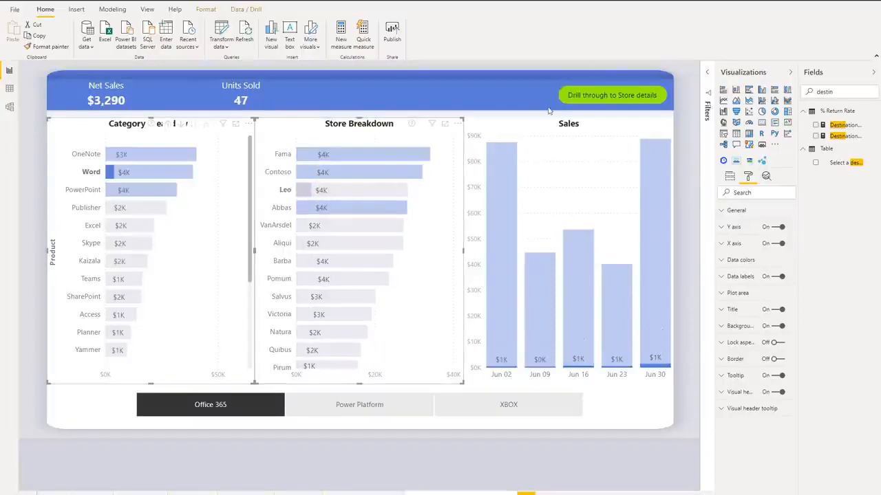
left_click(352, 190)
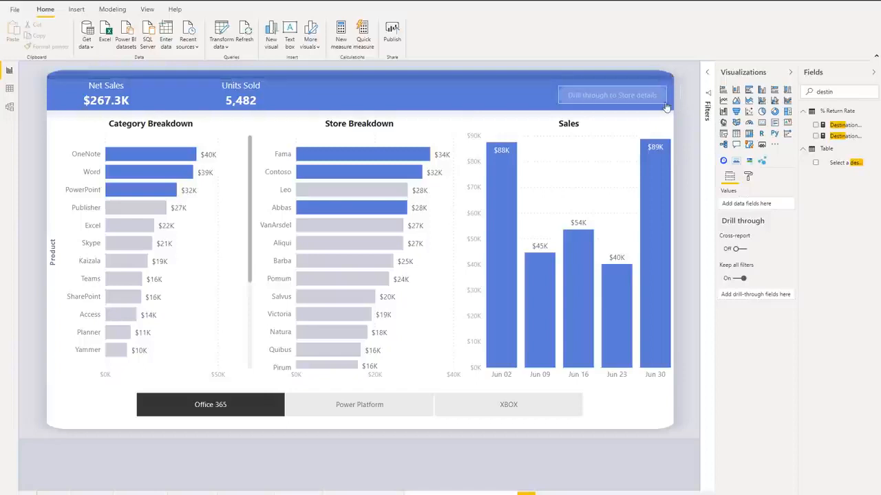
Display the fill settings of the Drill through to Store details button for its Disabled state.
left_click(665, 108)
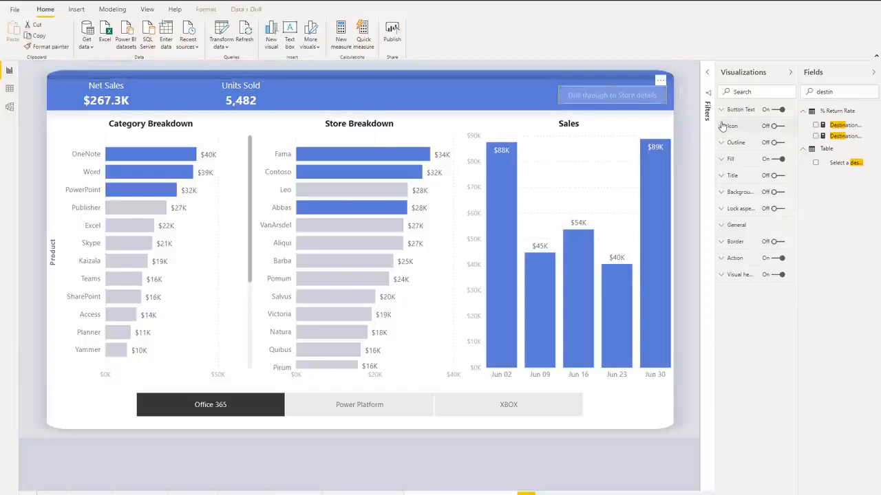
left_click(724, 159)
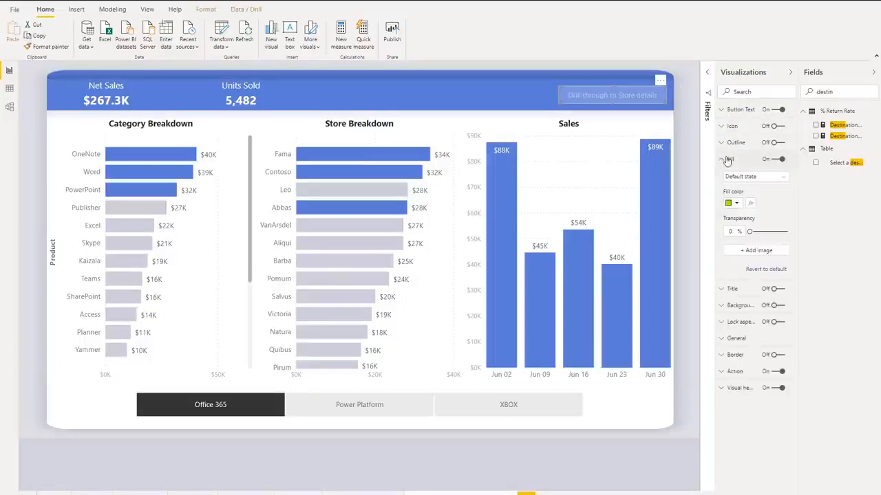
left_click(754, 177)
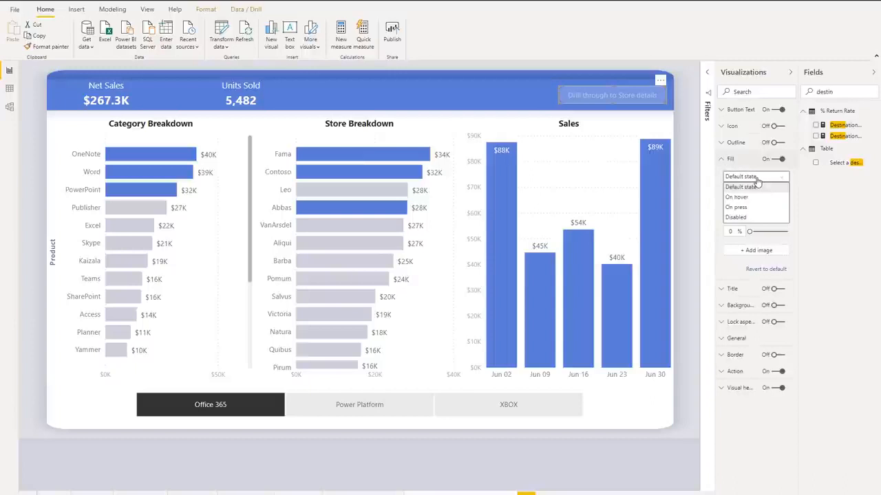
left_click(757, 218)
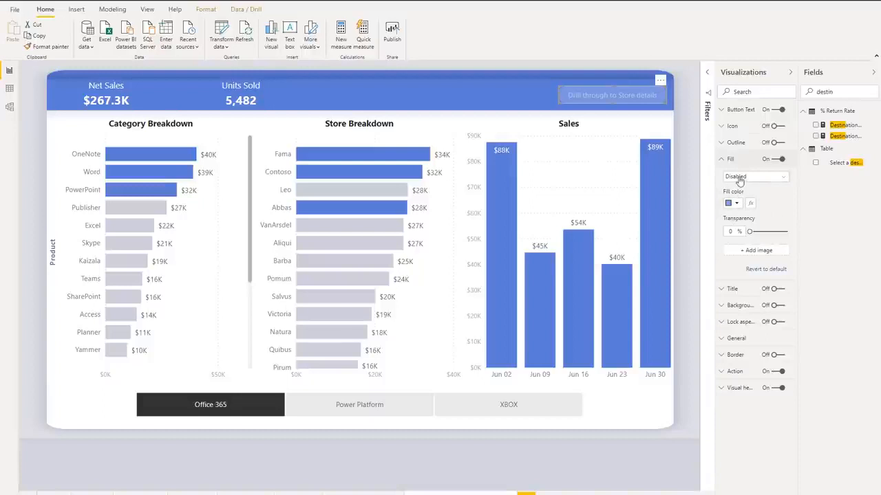
Turn on the outline of the Drill through to Store details button and view the states it can be formatted for.
left_click(729, 144)
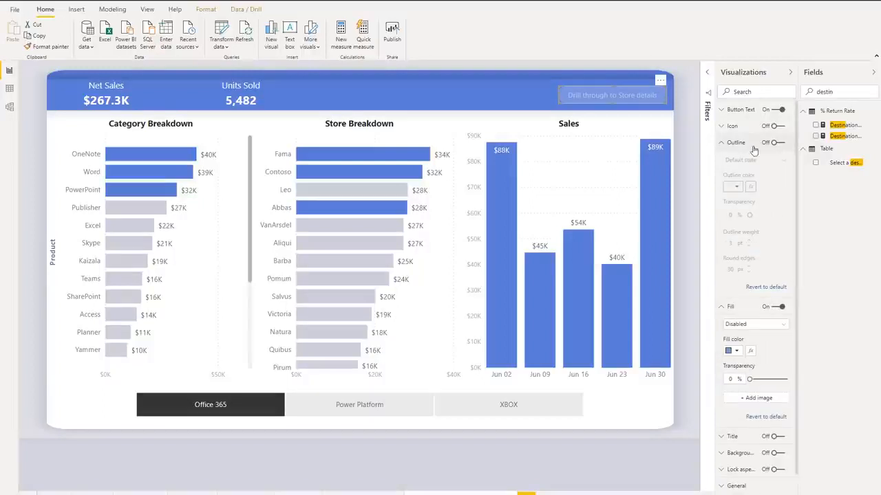
left_click(774, 142)
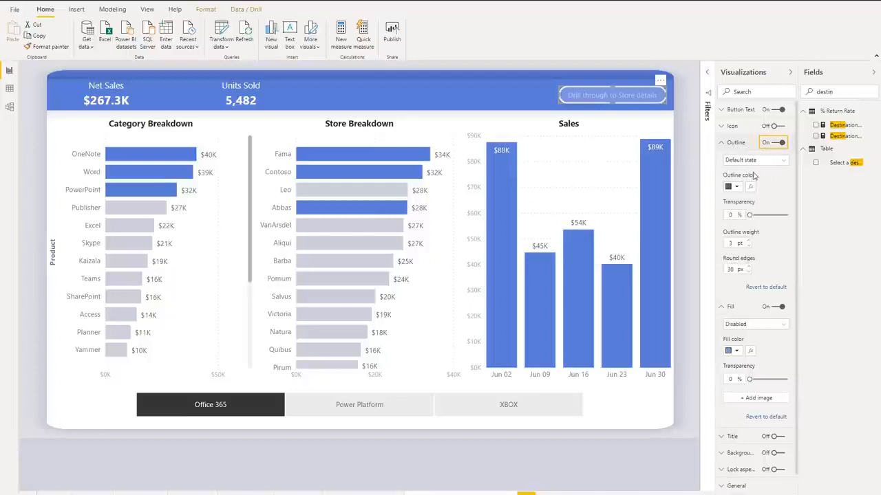
left_click(755, 161)
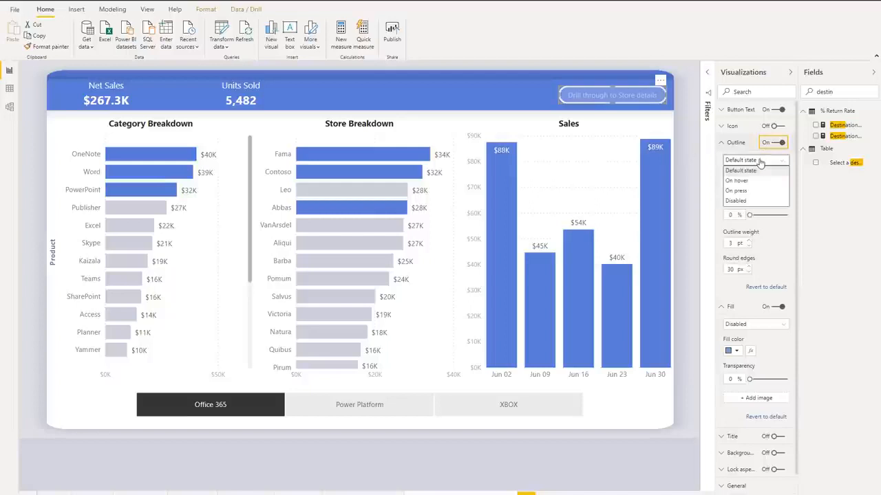
left_click(723, 143)
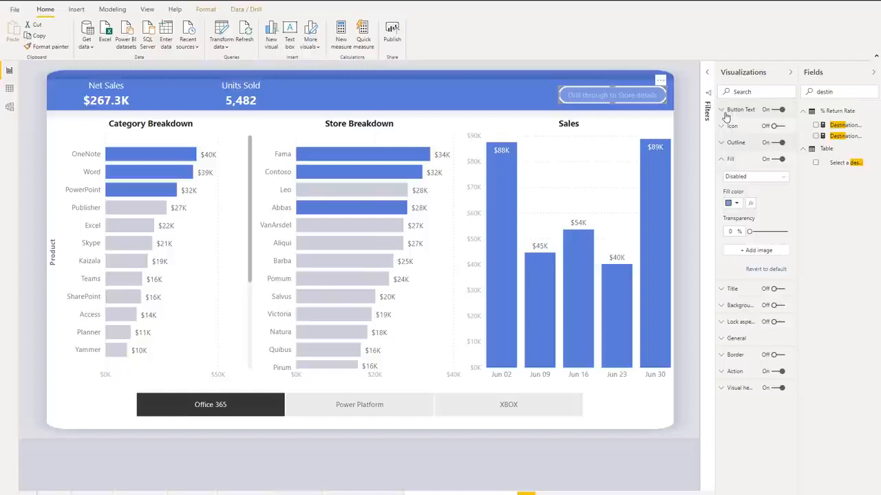
Check the drill-through button's disabled tooltip on the report page and review its action settings.
mouse_move(595, 103)
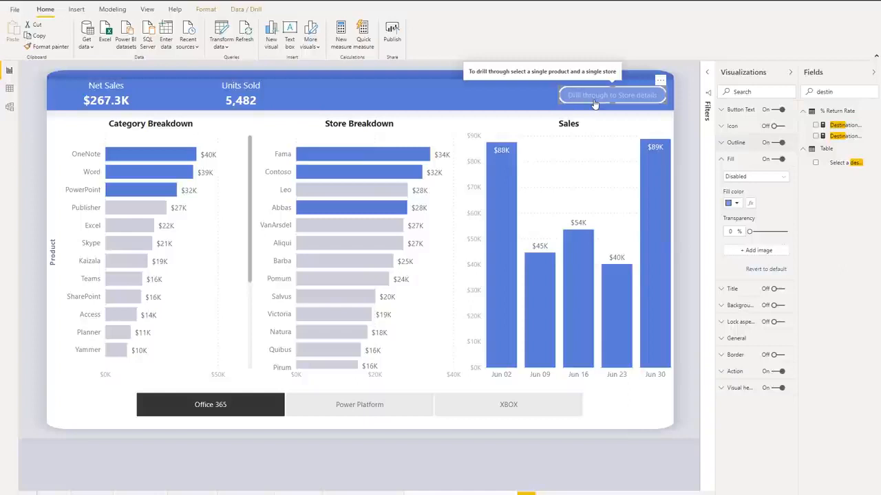
left_click(725, 375)
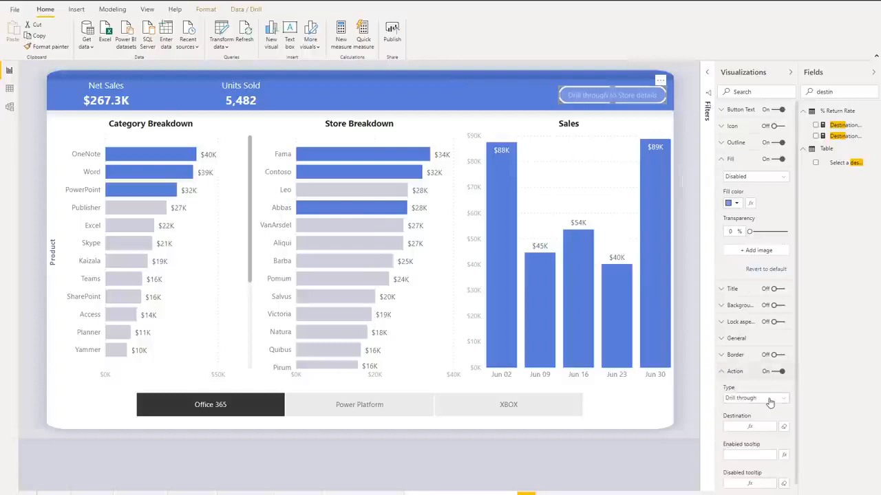
scroll(777, 442, "down", 1)
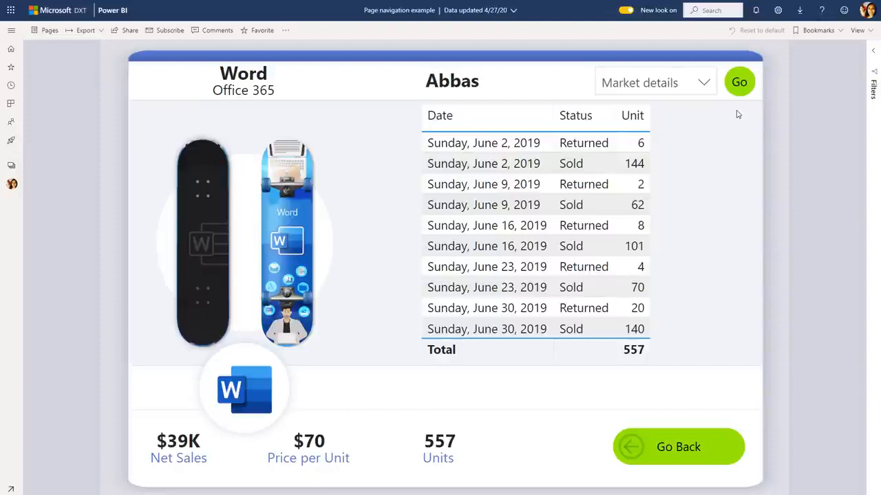
In the published report in the Power BI service, choose Home as the navigation destination and go to that page.
left_click(692, 88)
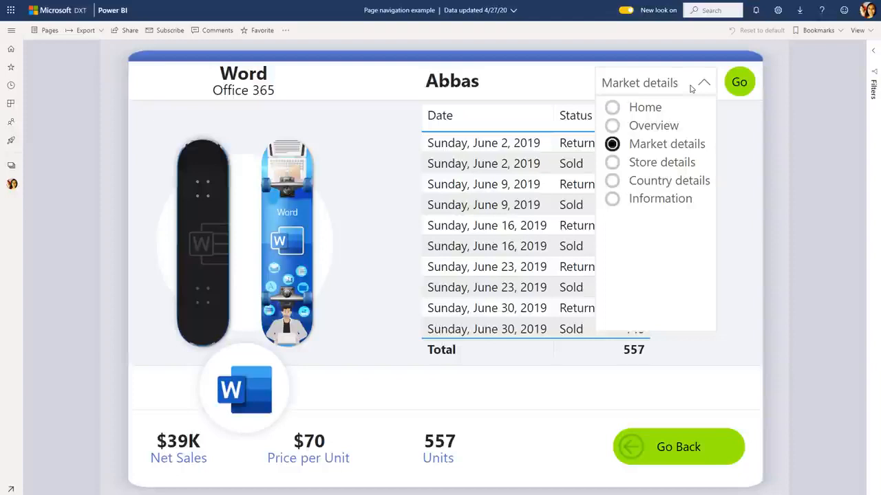
left_click(691, 88)
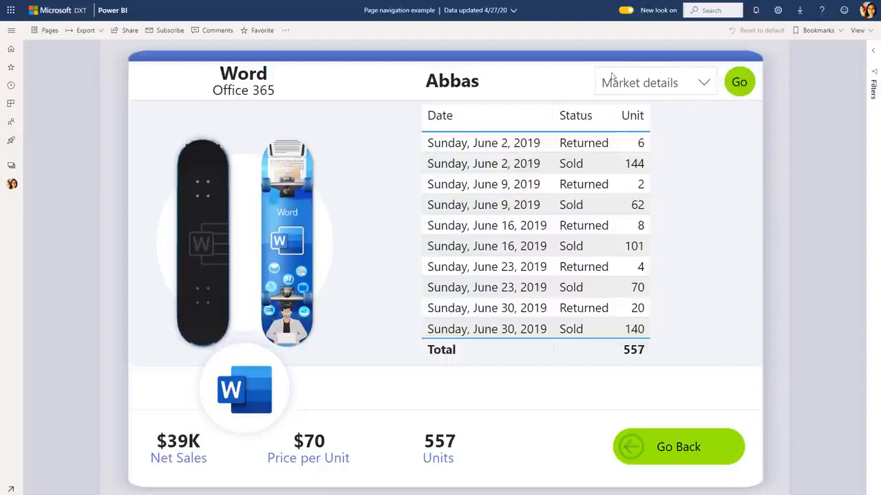
left_click(696, 84)
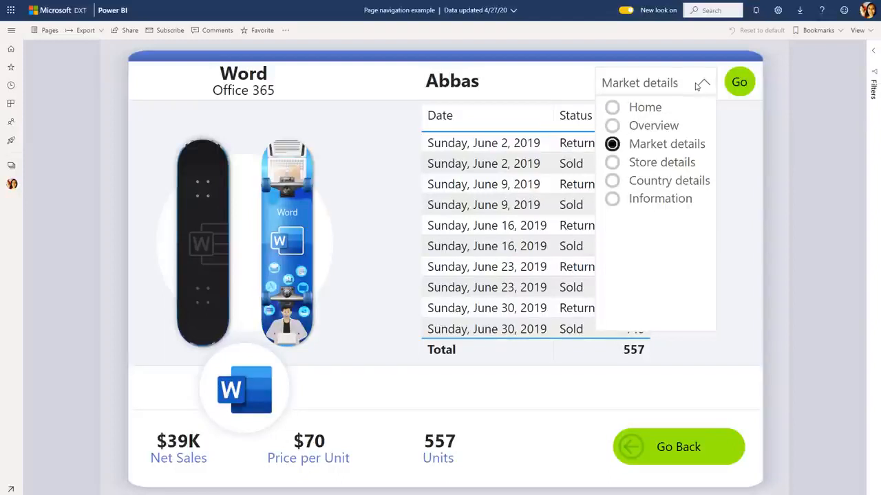
left_click(645, 108)
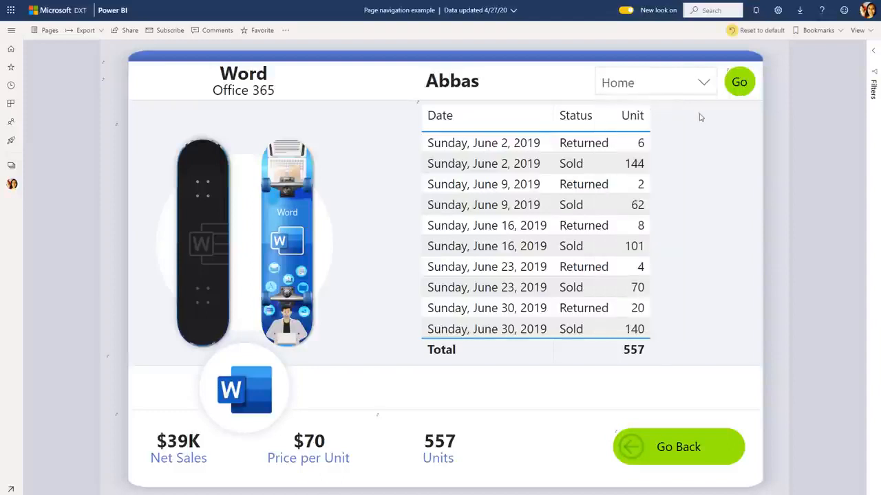
left_click(740, 88)
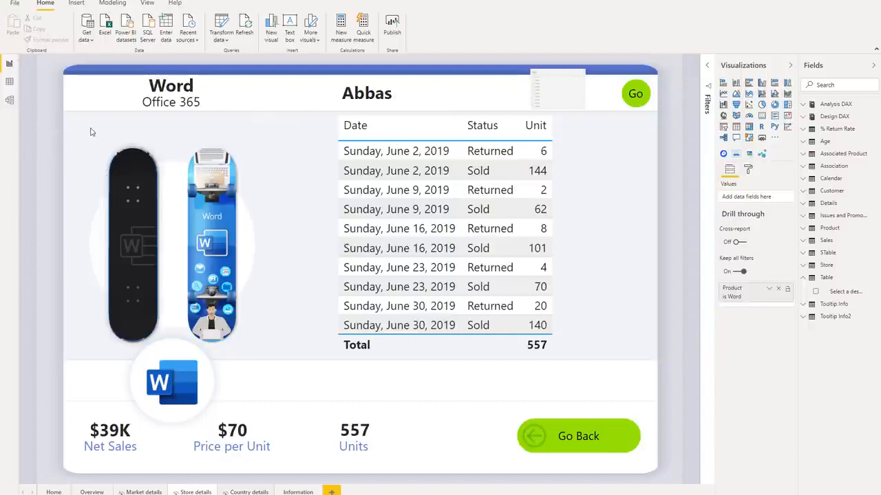
In Power BI Desktop, enter a new table with a Page names column listing Home, Overview, Market details, Store details, Country details and Information.
left_click(167, 40)
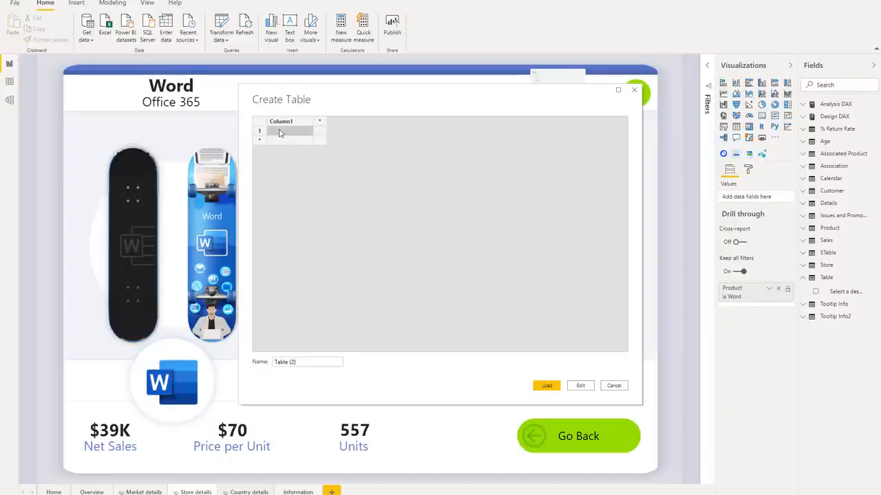
type("PageNames Home Overview Market details Store details Country details Information")
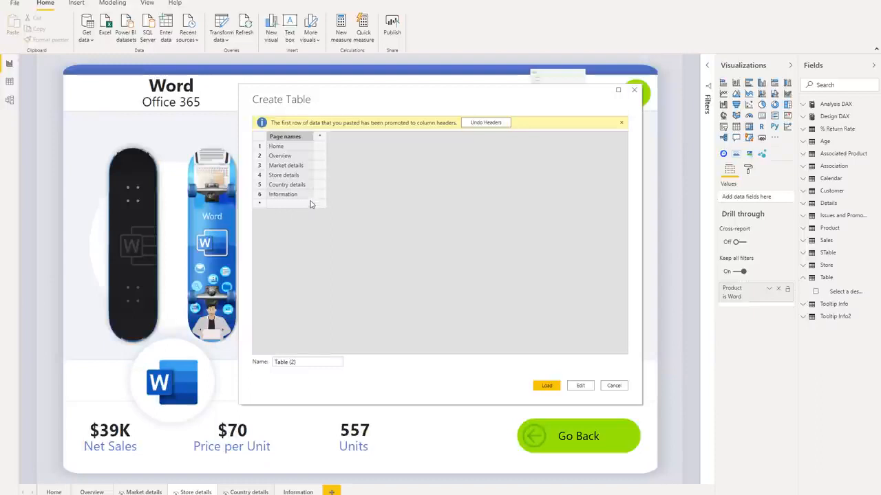
Add a second column to the new table and number the six page names from 1 to 6 in order.
left_click(319, 137)
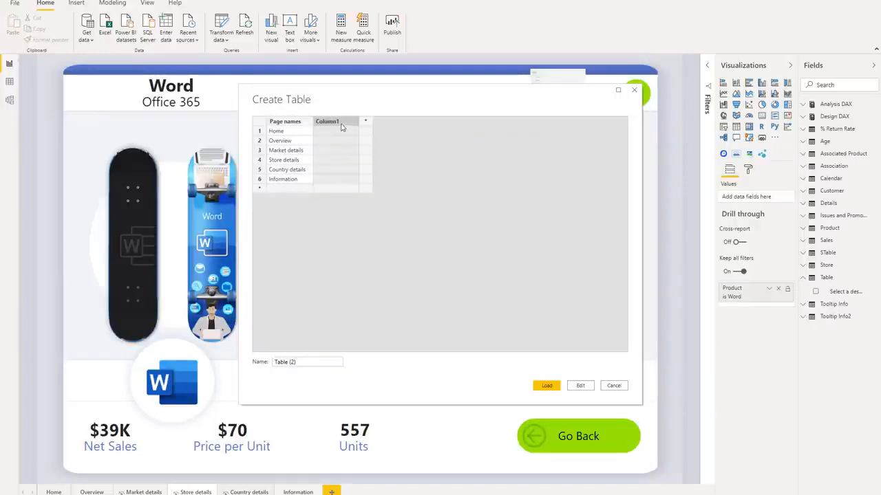
left_click(338, 132)
type("1")
key("Return")
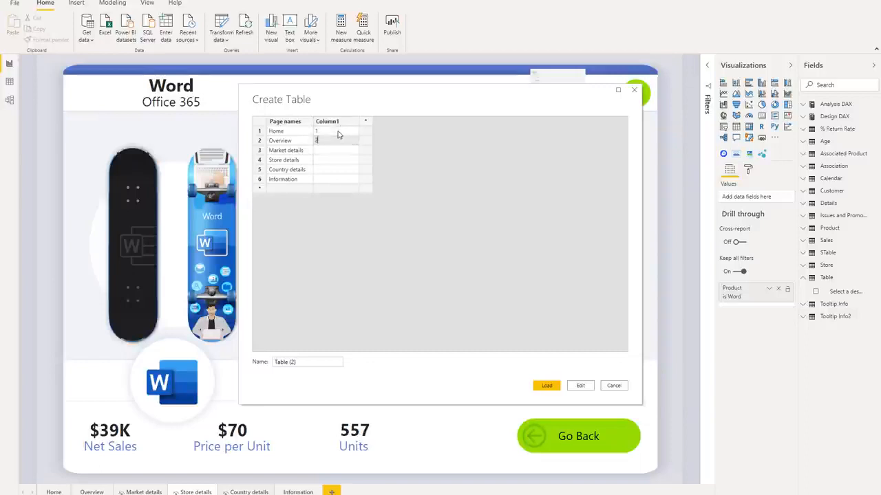
type("2")
key("Return")
type("3")
key("Return")
type("4")
key("Return")
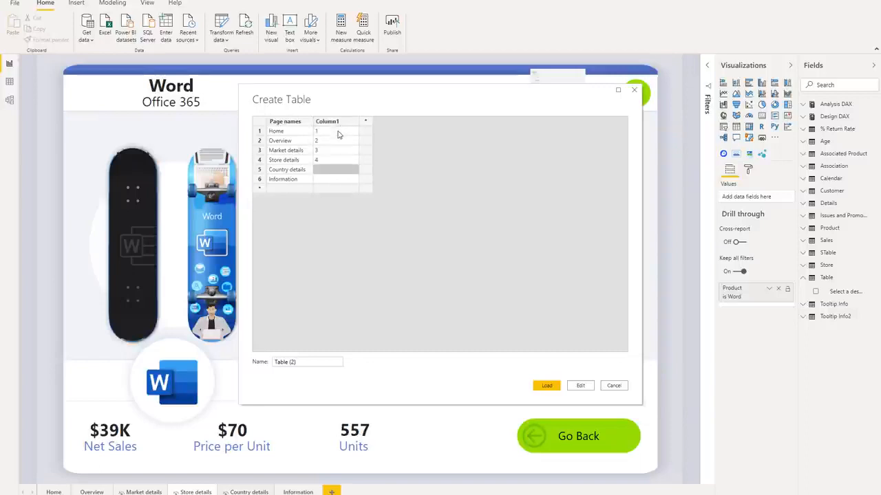
type("5")
key("Return")
type("6")
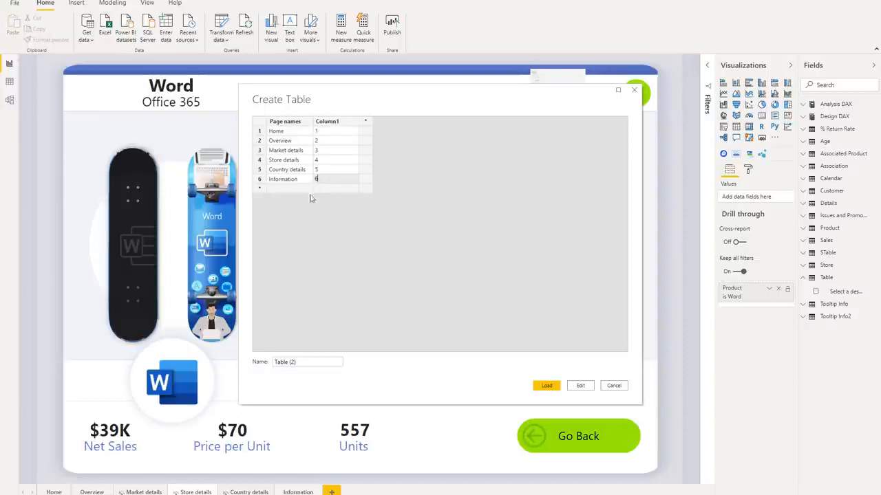
Name the new table Pages and load it into the model.
left_click_drag(327, 366, 217, 364)
key("BackSpace")
type("Pages")
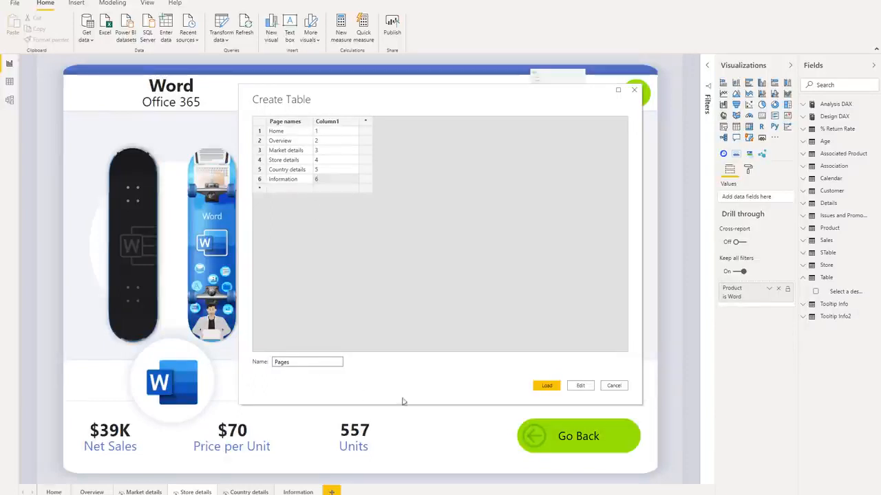
left_click(549, 387)
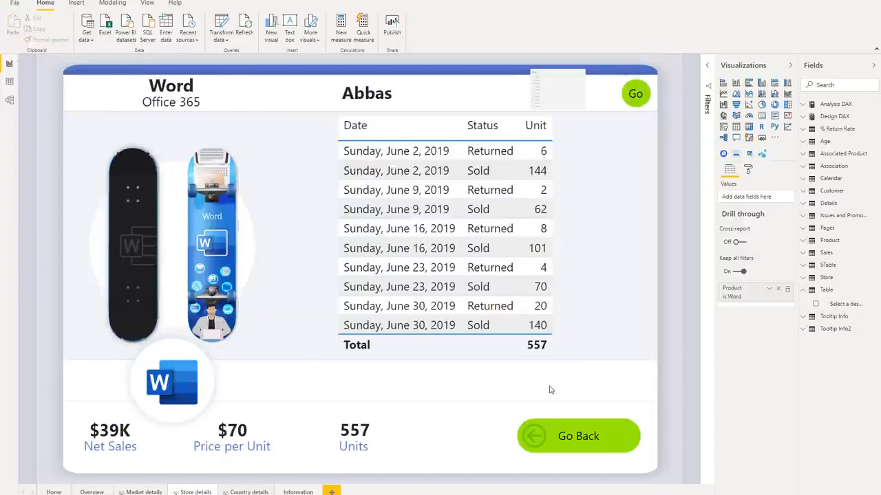
Add the Page names field from the Pages table to the empty slicer beside the Go button.
left_click(595, 99)
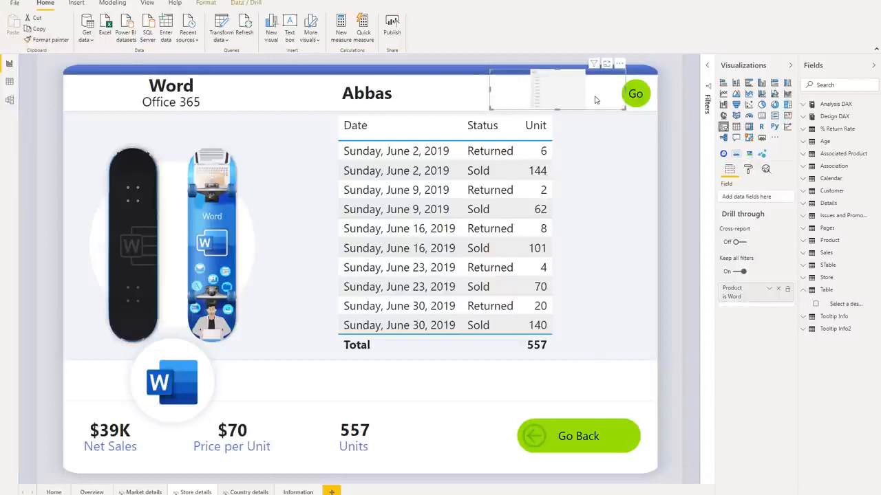
left_click(825, 229)
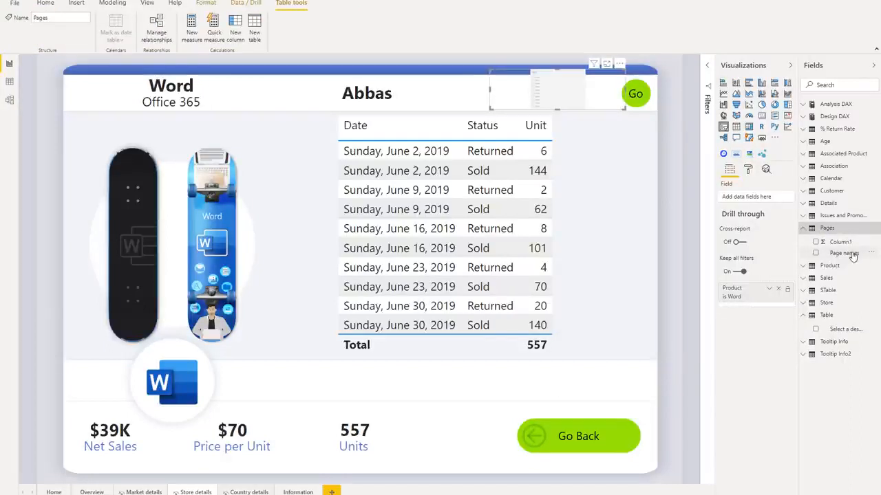
left_click_drag(846, 255, 753, 198)
Sort the Page names field by Column1 and expand the slicer's list to check the page order.
left_click(836, 254)
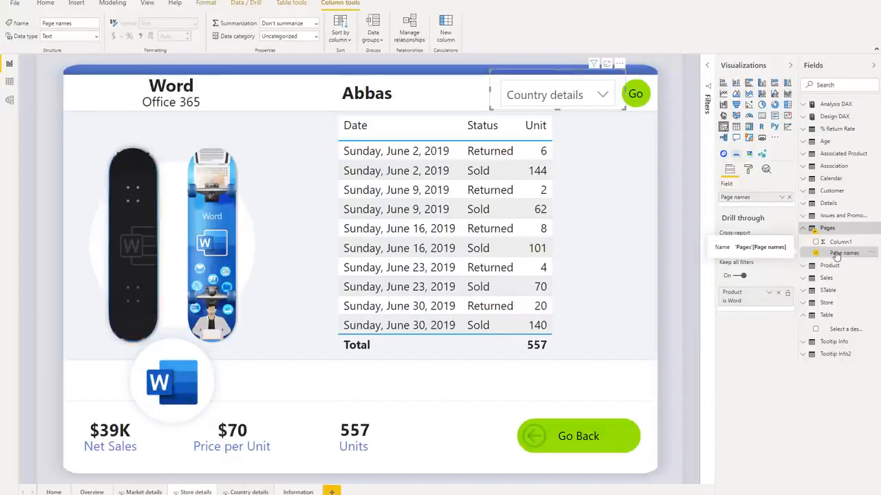
left_click(346, 41)
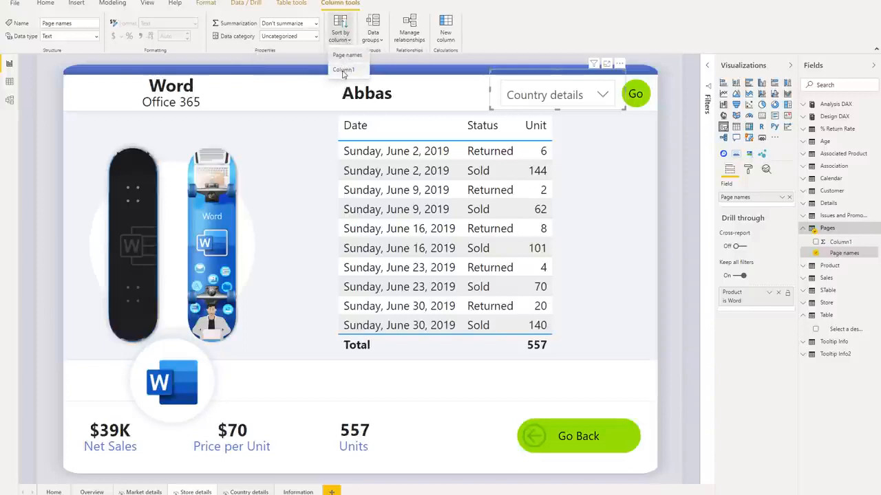
left_click(344, 71)
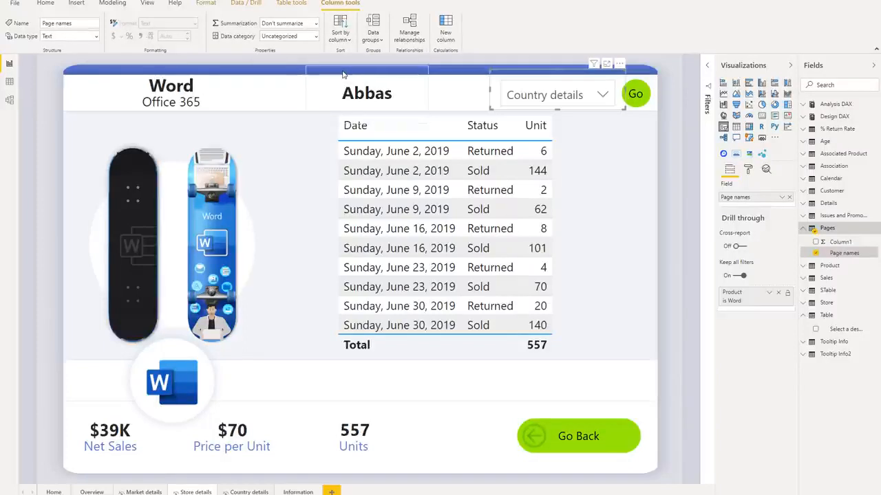
left_click(603, 96)
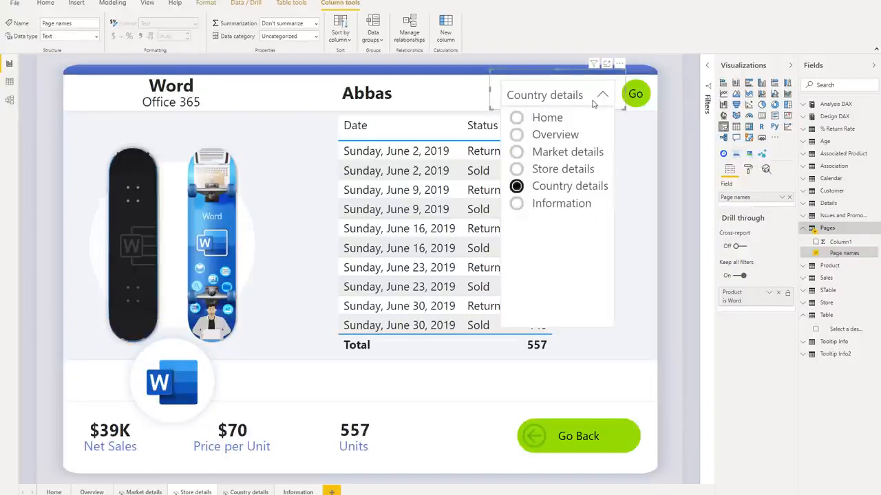
Set the Go button's page navigation destination by field value, based on the first Page names value from the Pages table.
left_click(640, 102)
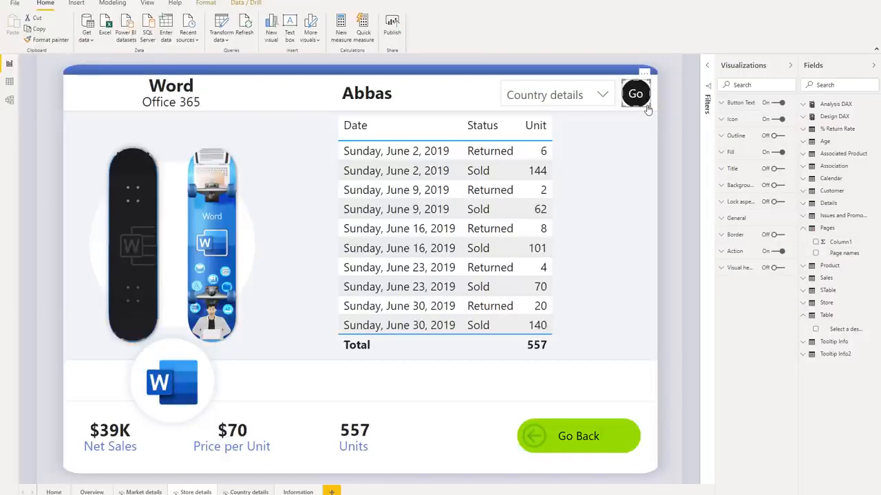
left_click(722, 252)
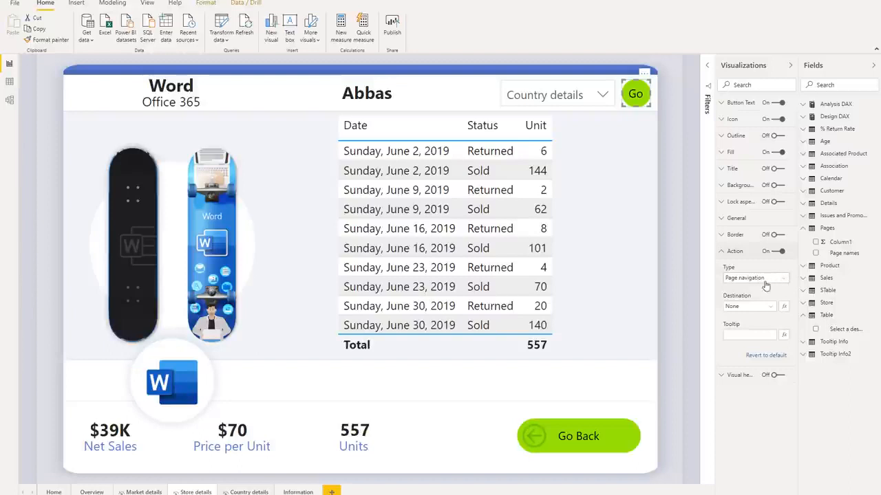
left_click(768, 307)
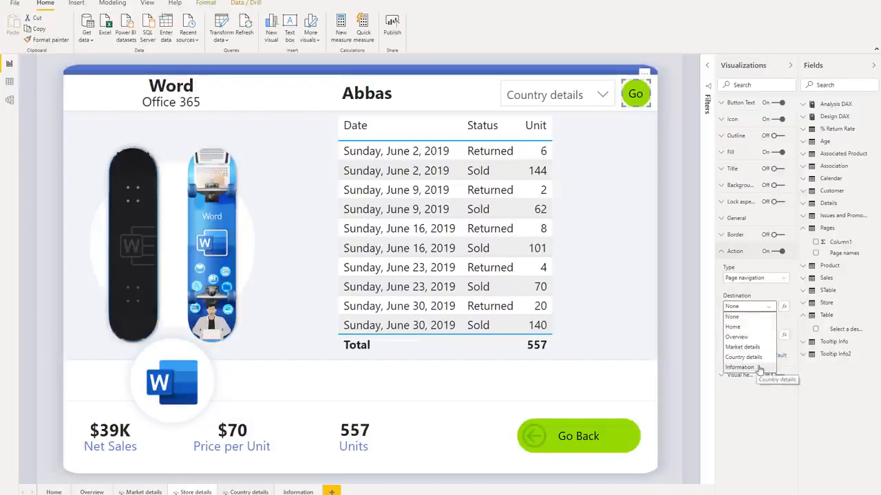
left_click(771, 308)
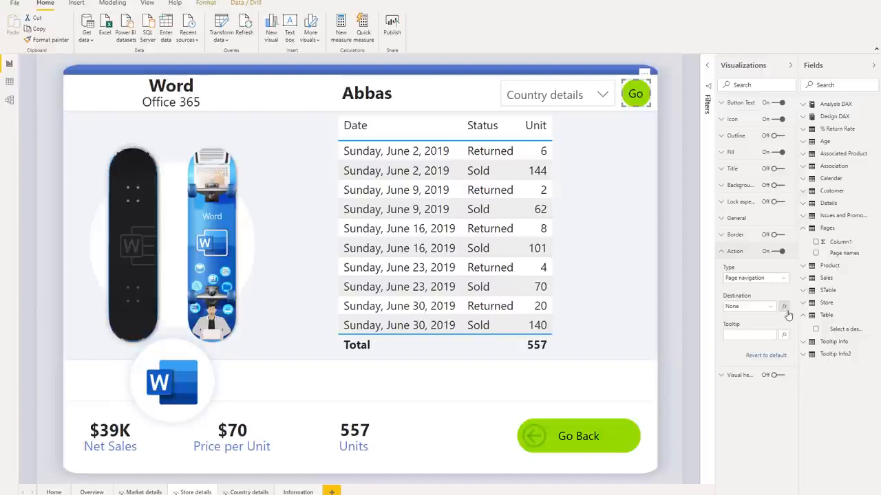
left_click(785, 309)
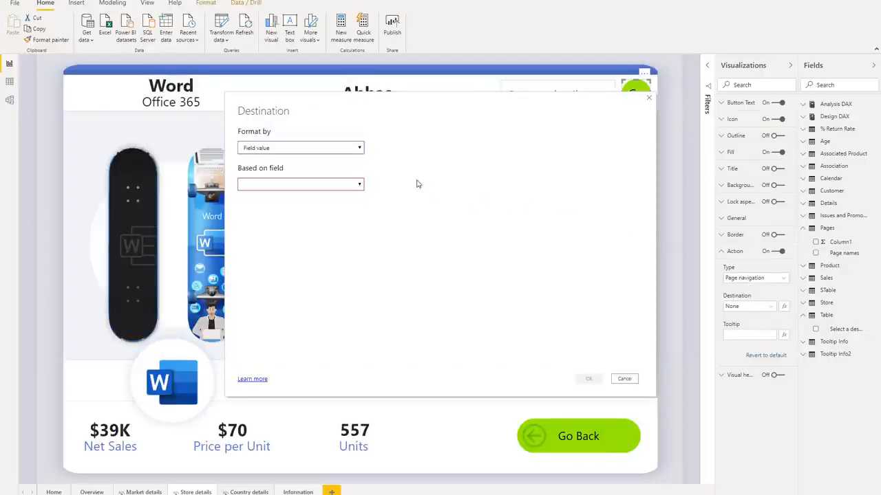
left_click(357, 186)
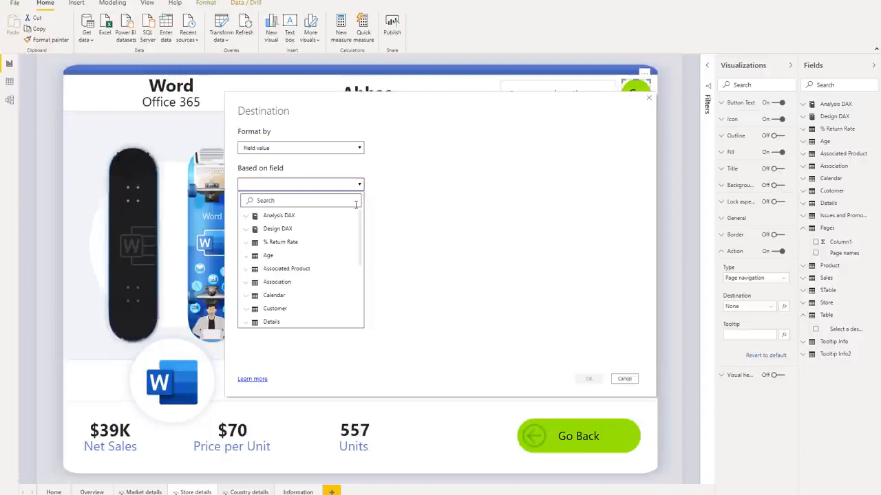
type("page")
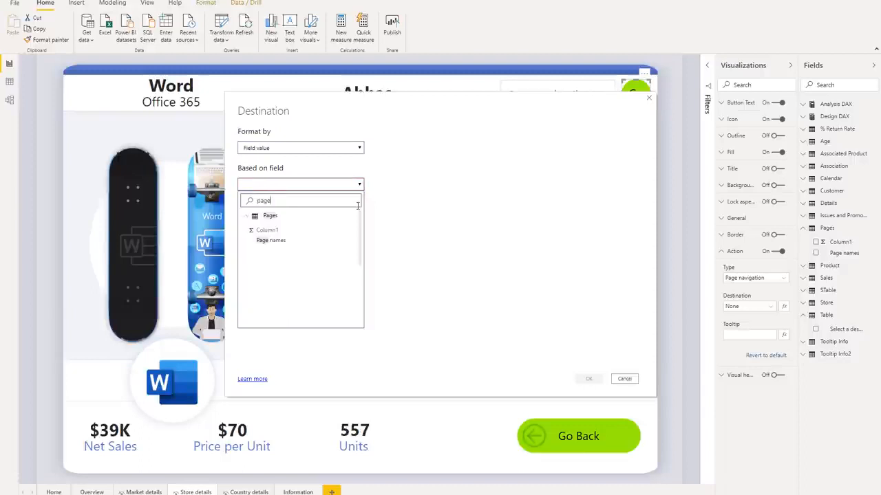
left_click(303, 241)
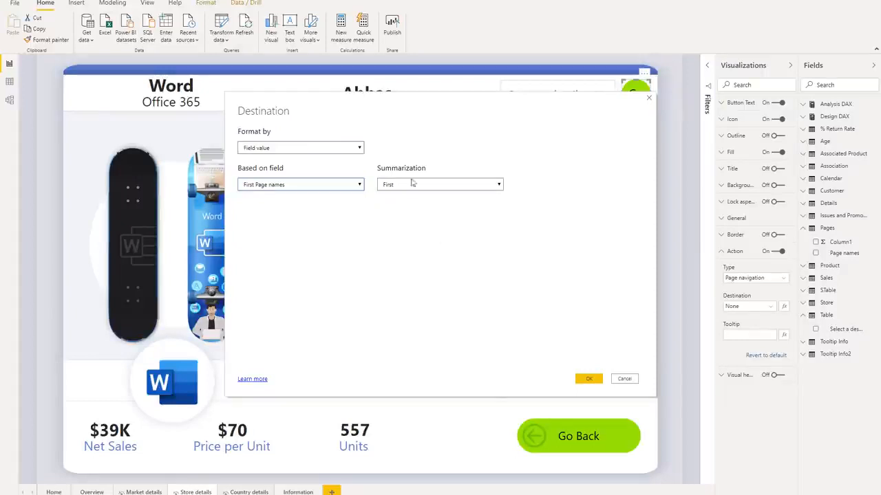
left_click(589, 379)
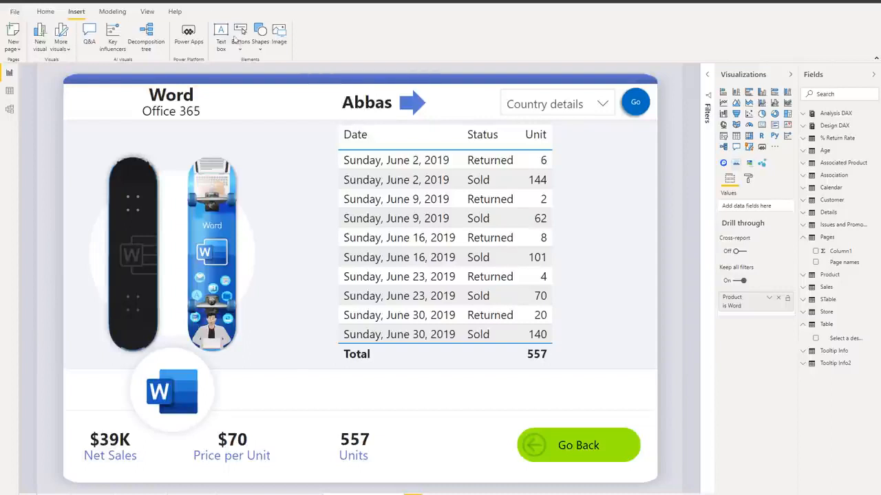
Review the available shapes and examine the page navigation action of the blue arrow shape in the page header.
left_click(260, 45)
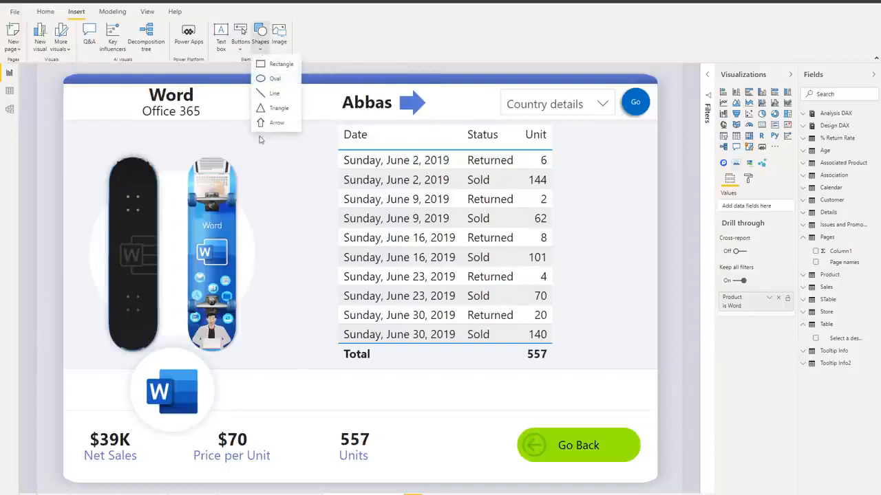
left_click(417, 106)
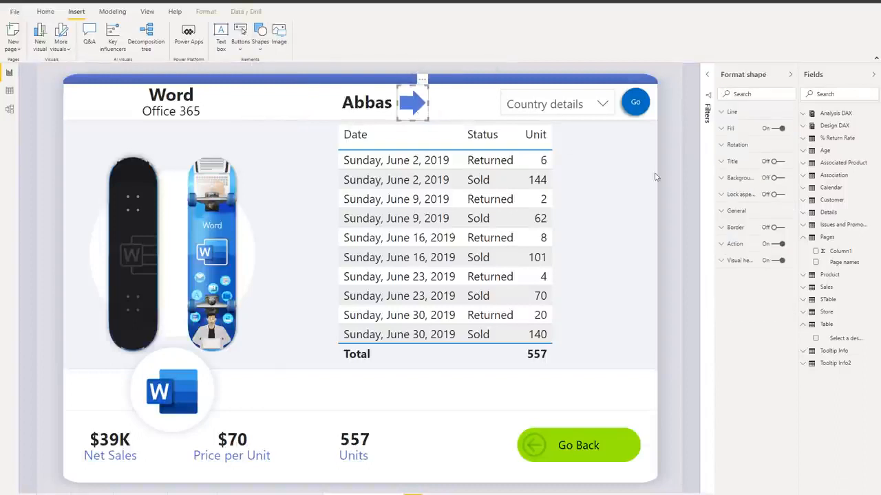
left_click(733, 245)
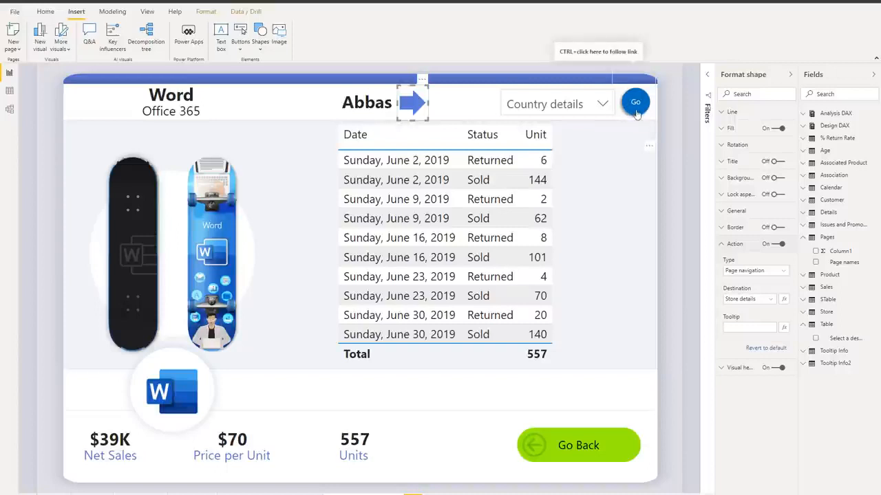
left_click(639, 112)
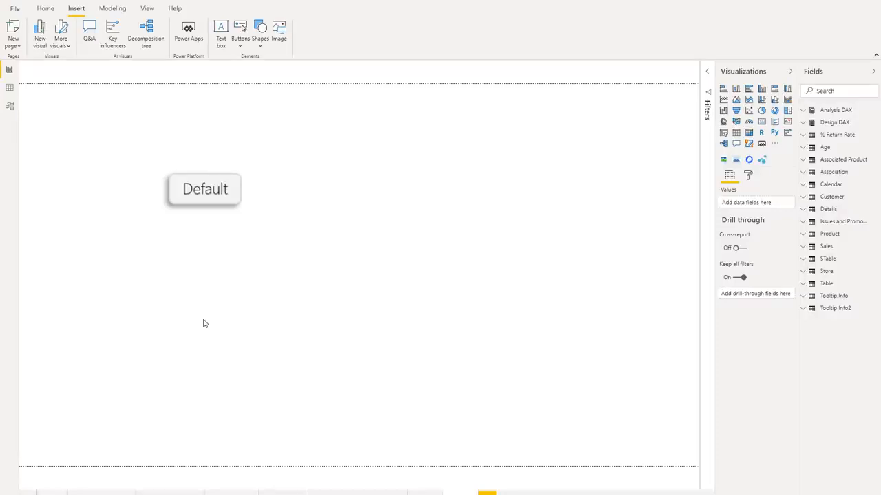
Add Default.png as the fill image for the blank button's default state.
left_click(230, 167)
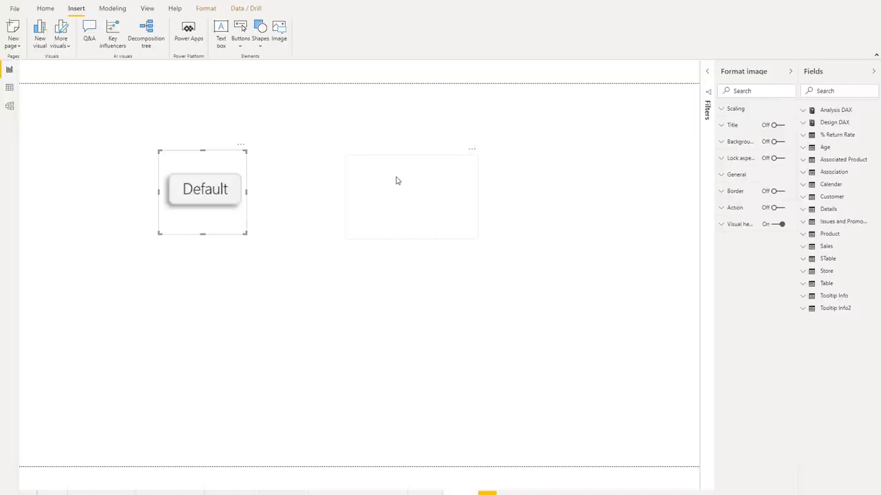
left_click(396, 180)
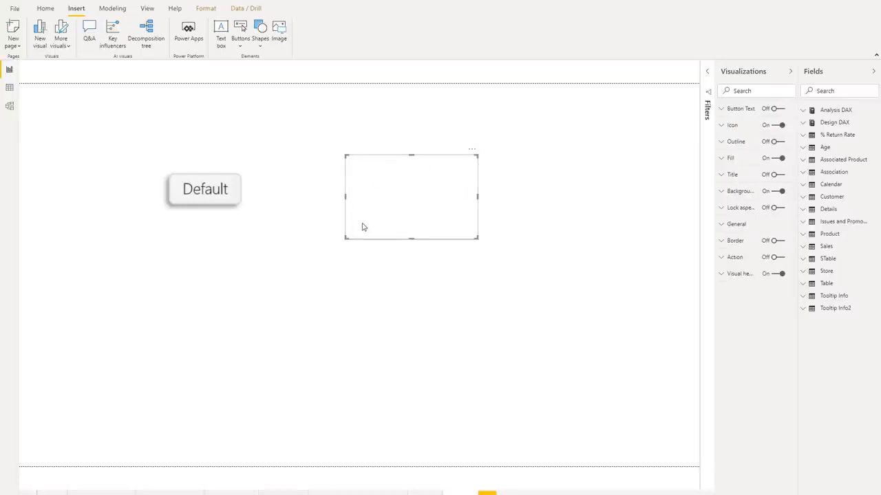
left_click(725, 163)
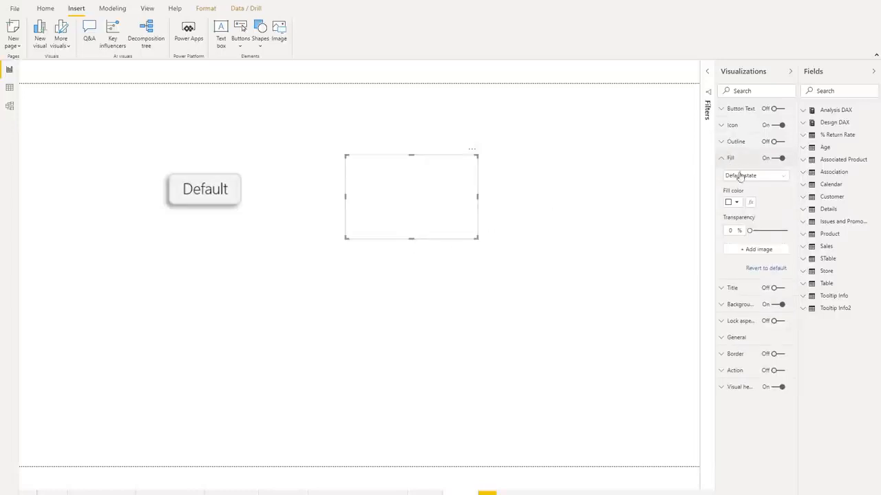
left_click(749, 252)
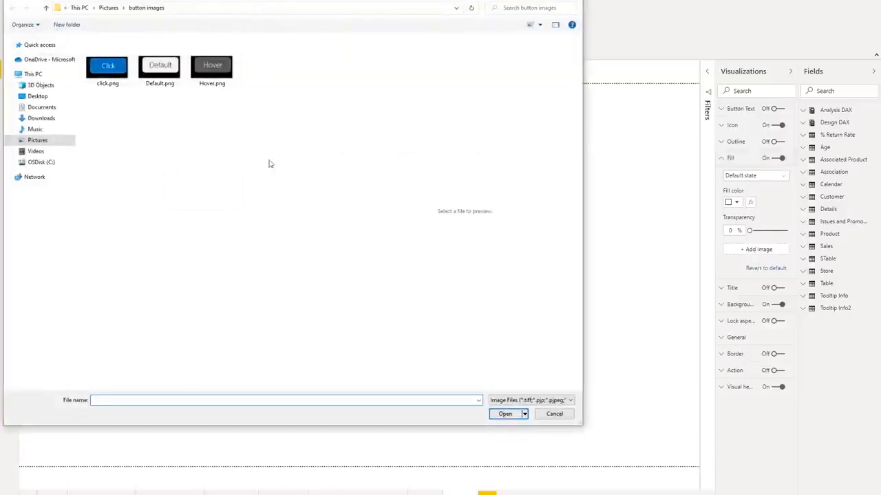
left_click(160, 72)
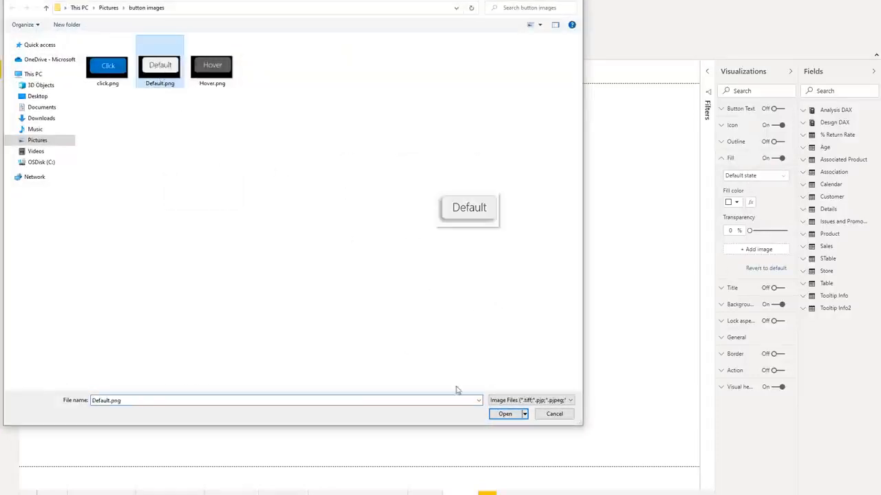
left_click(505, 414)
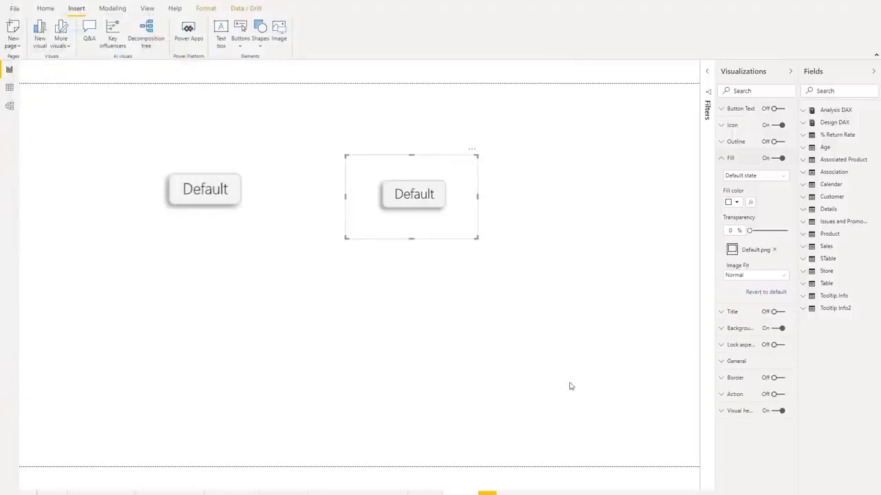
Replace the fill image of the button's On hover state with Hover.png.
left_click(764, 177)
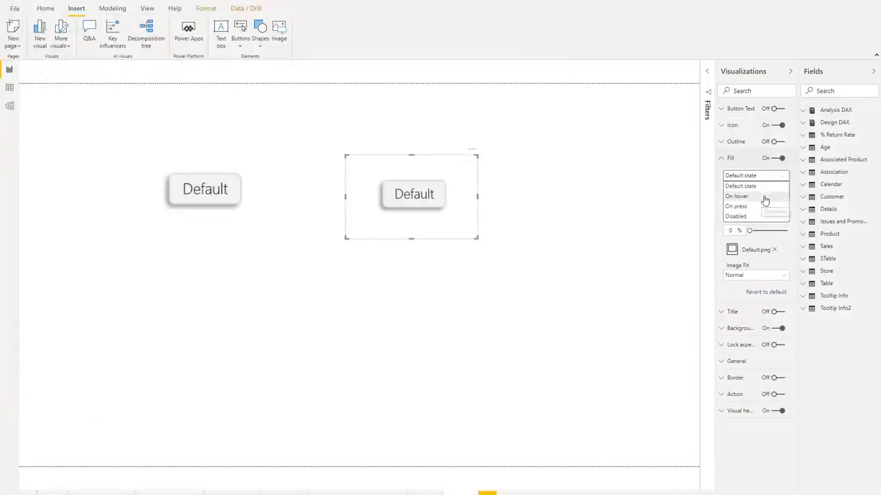
left_click(762, 198)
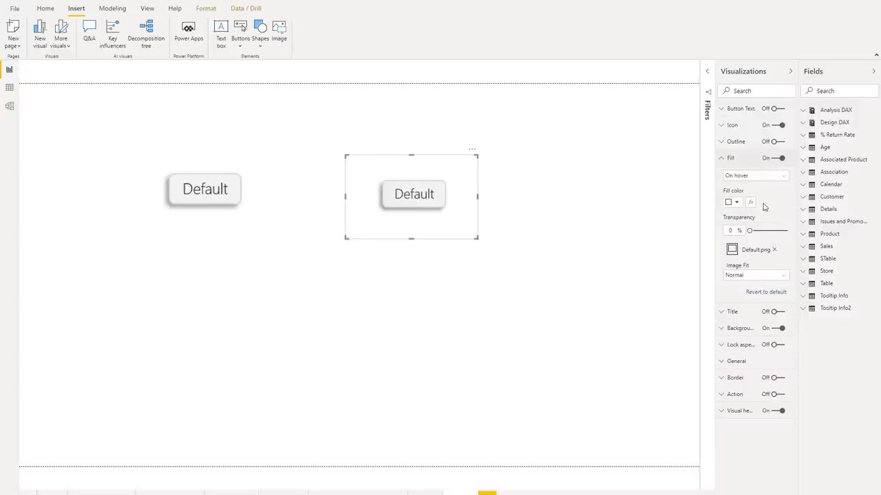
left_click(775, 251)
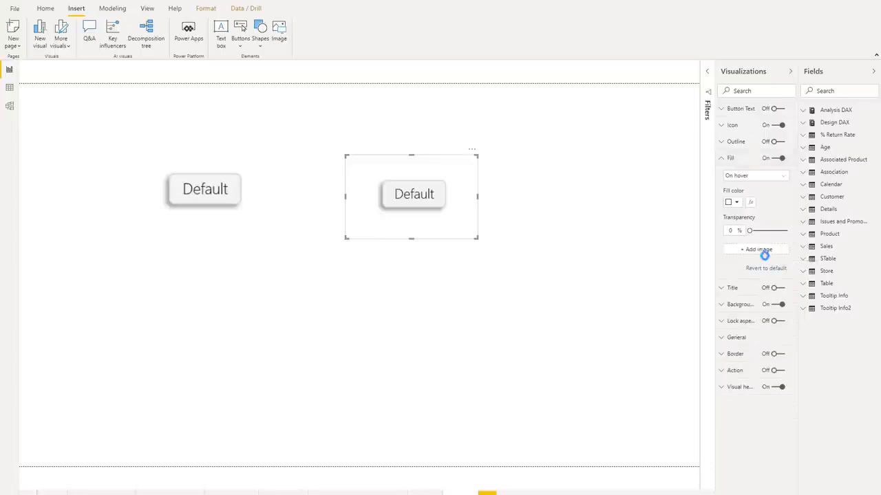
left_click(763, 253)
left_click(212, 75)
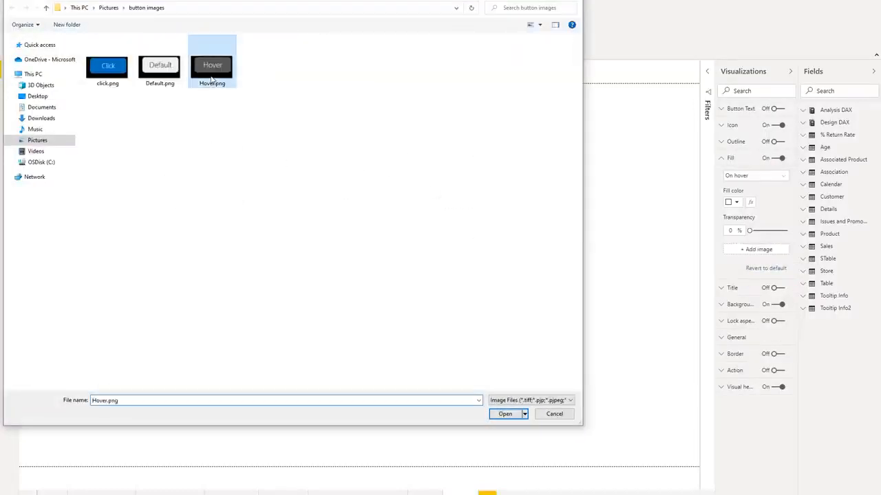
left_click(508, 414)
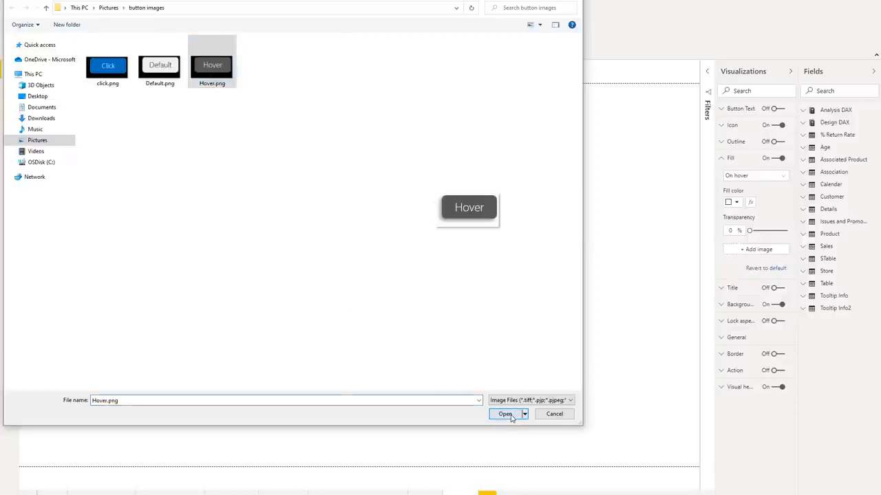
Replace the fill image of the button's On press state with click.png and test the button's hover and press states.
left_click(759, 176)
left_click(760, 205)
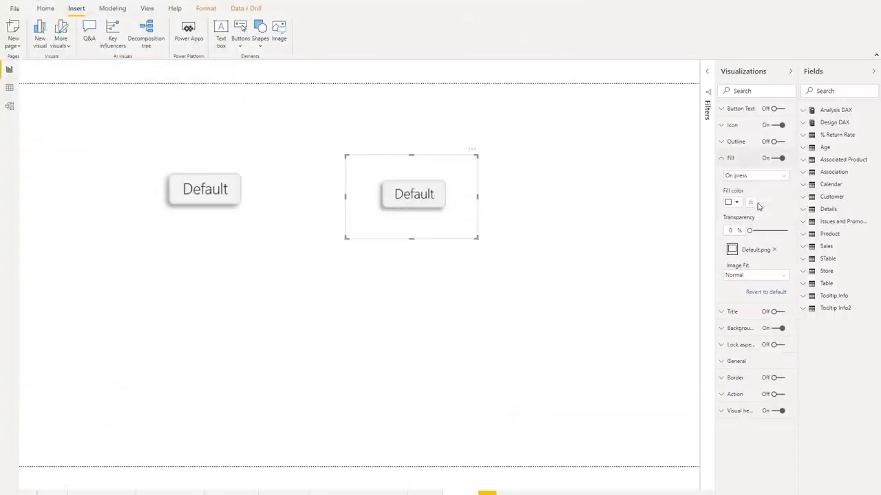
left_click(774, 250)
left_click(759, 250)
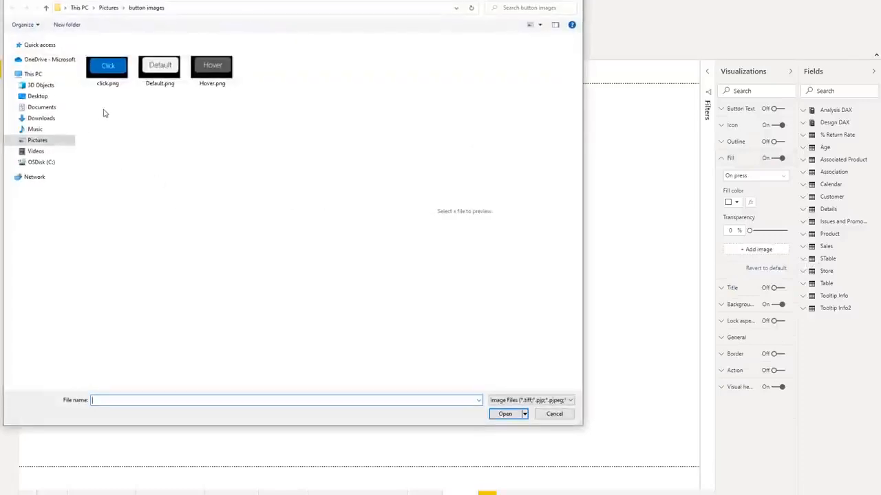
left_click(107, 83)
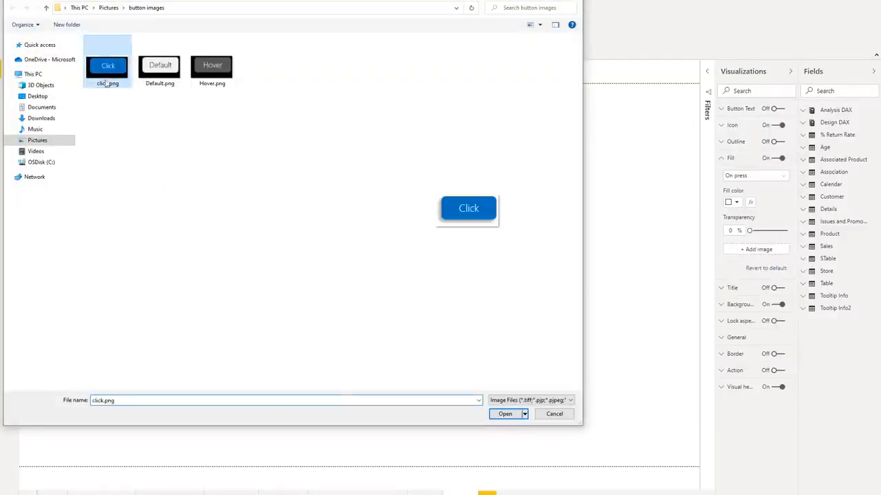
left_click(508, 415)
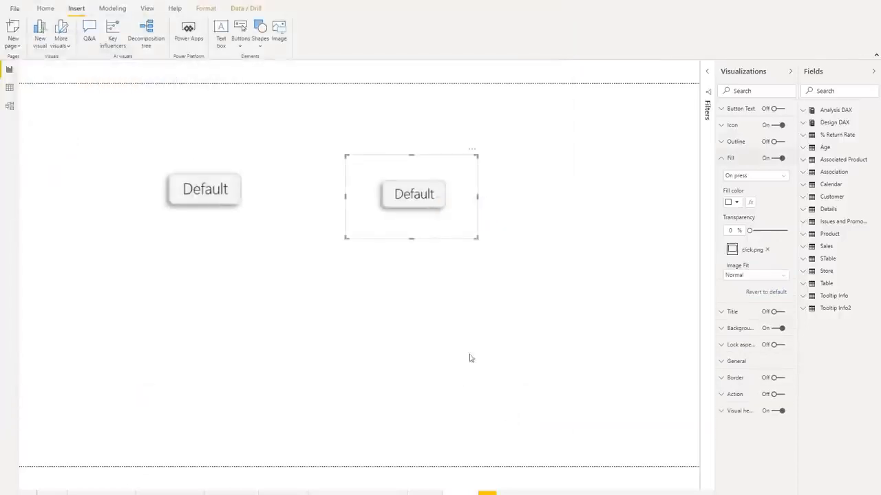
left_click(468, 283)
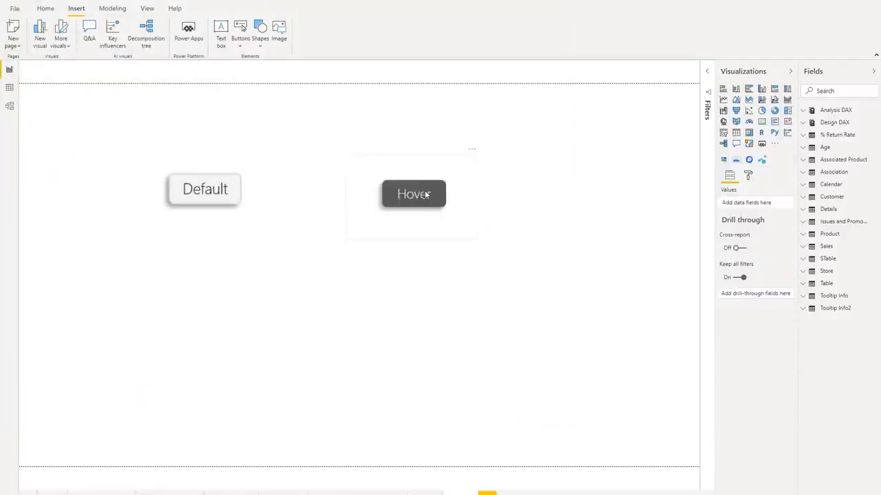
left_click(432, 195)
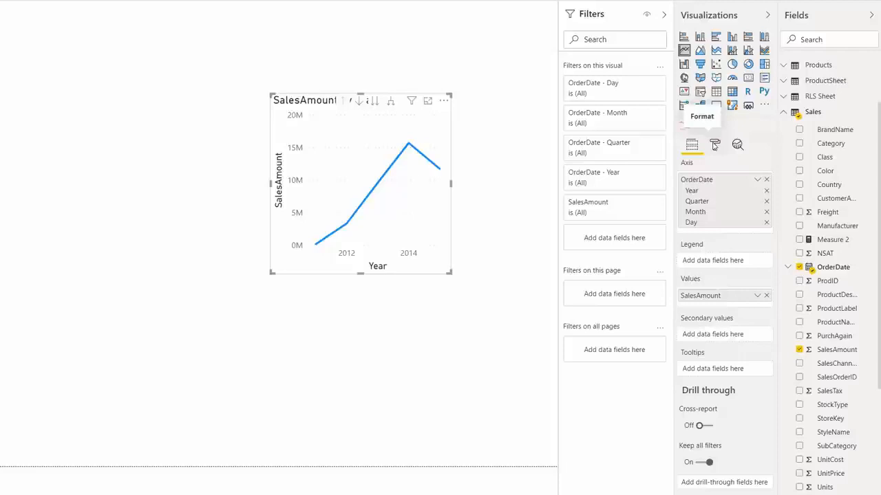
Turn on the shadow for the SalesAmount line chart and set its shadow preset to Custom.
left_click(714, 144)
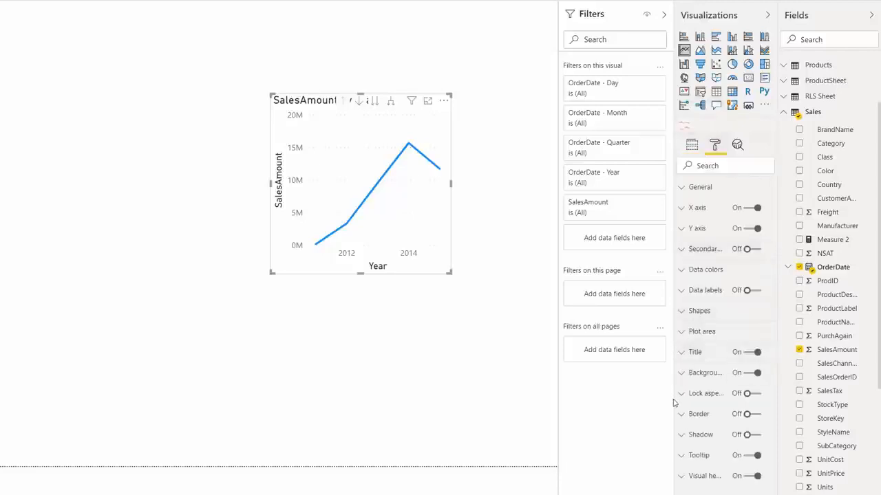
left_click(746, 435)
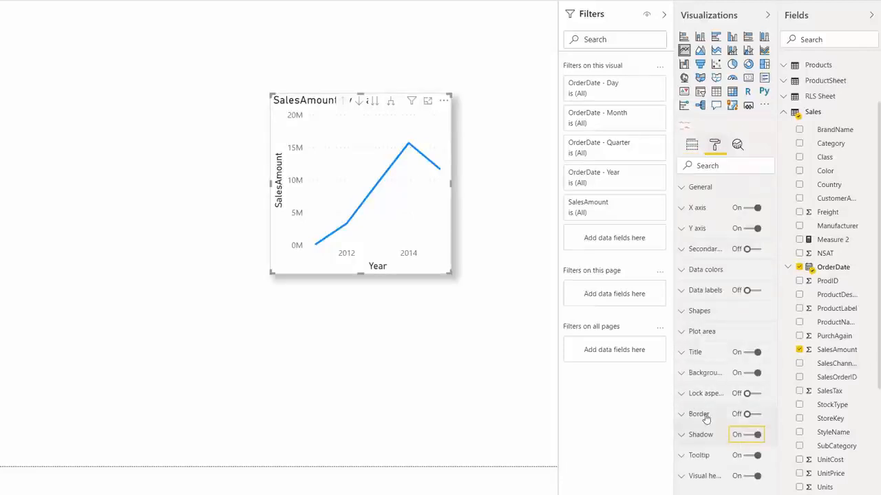
left_click(691, 434)
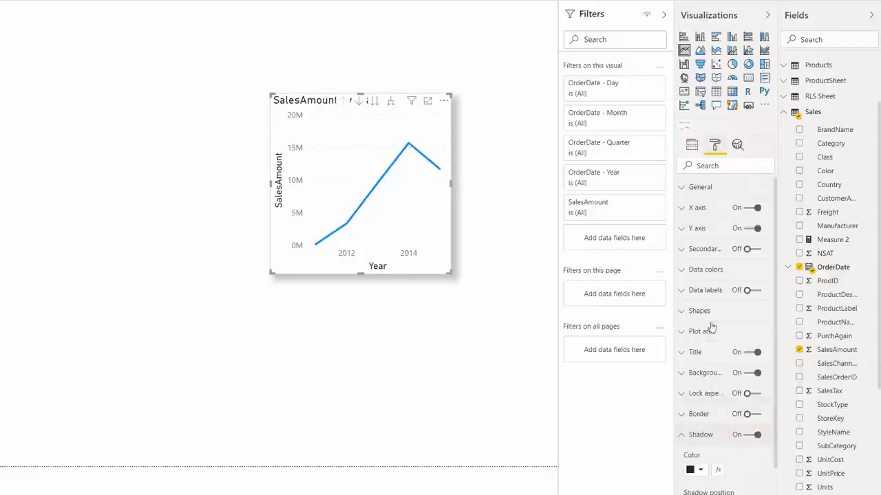
scroll(710, 328, "down", 3)
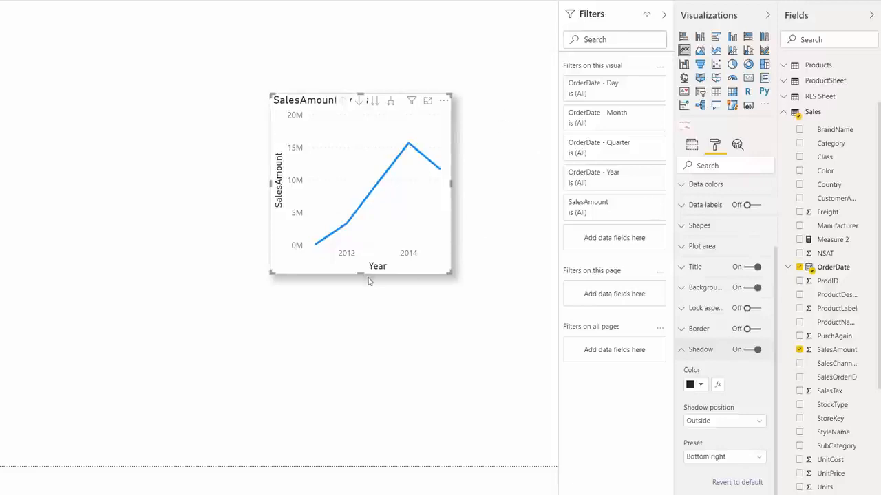
left_click(721, 459)
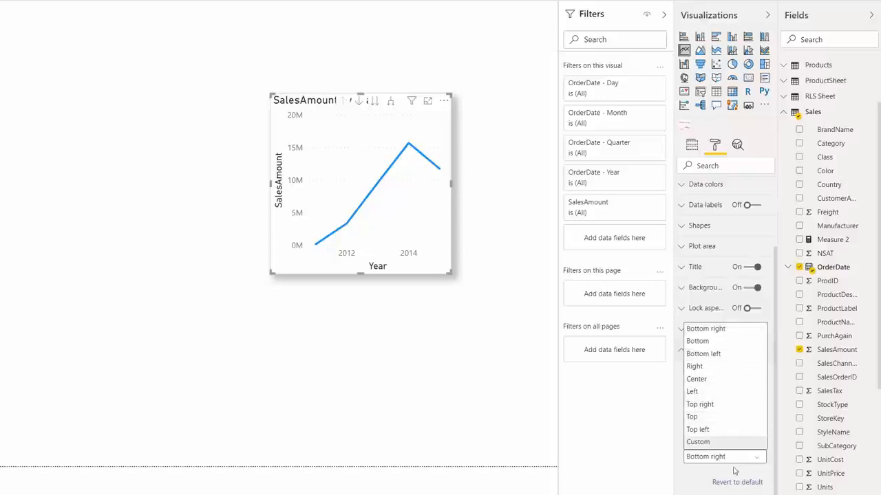
left_click(731, 445)
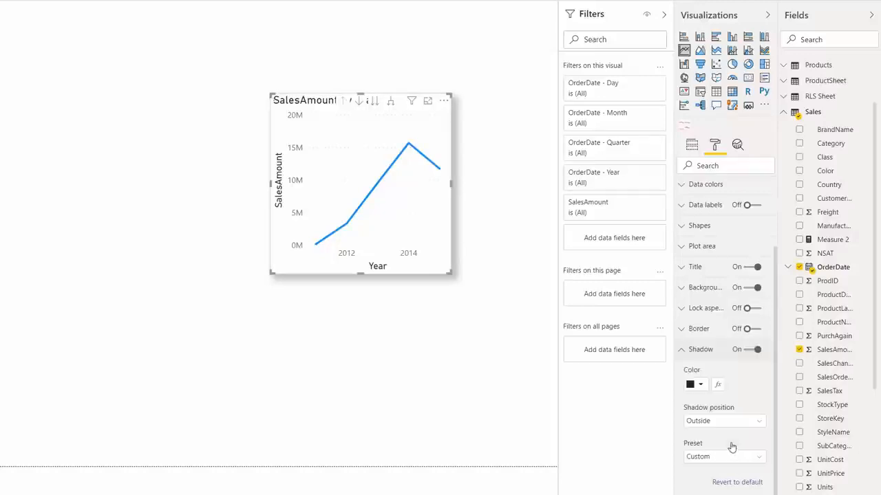
scroll(730, 448, "down", 5)
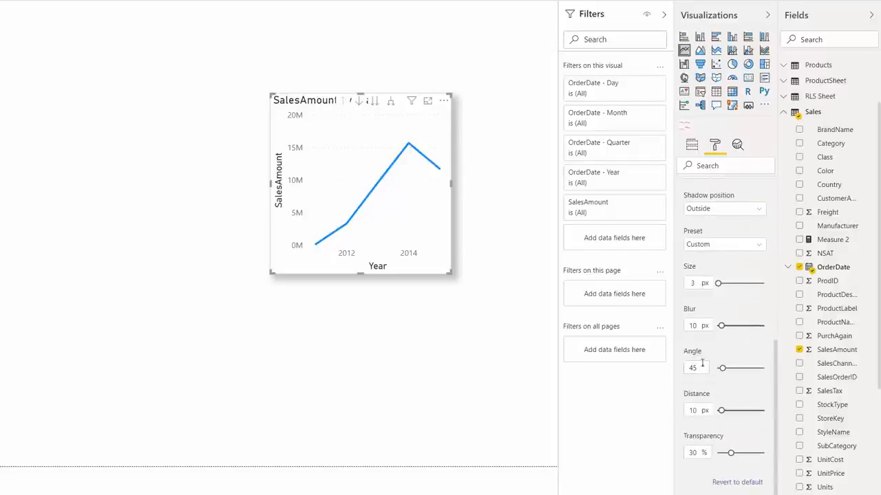
Set the line chart's shadow size to 14 px and its blur to 19 px.
left_click(719, 284)
left_click_drag(719, 284, 722, 283)
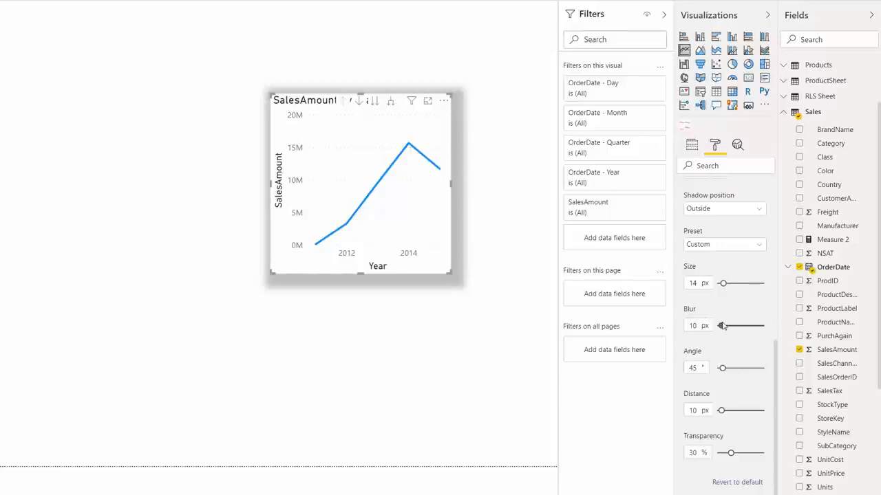
left_click_drag(722, 326, 737, 326)
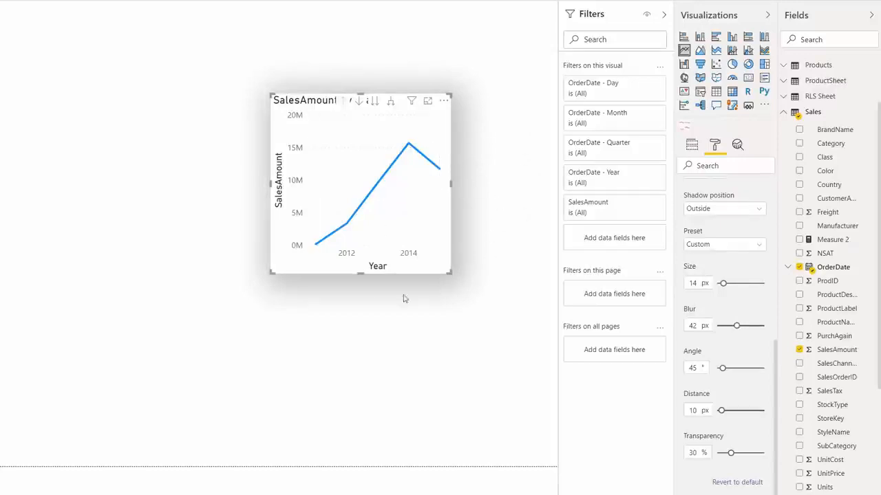
left_click_drag(729, 326, 725, 325)
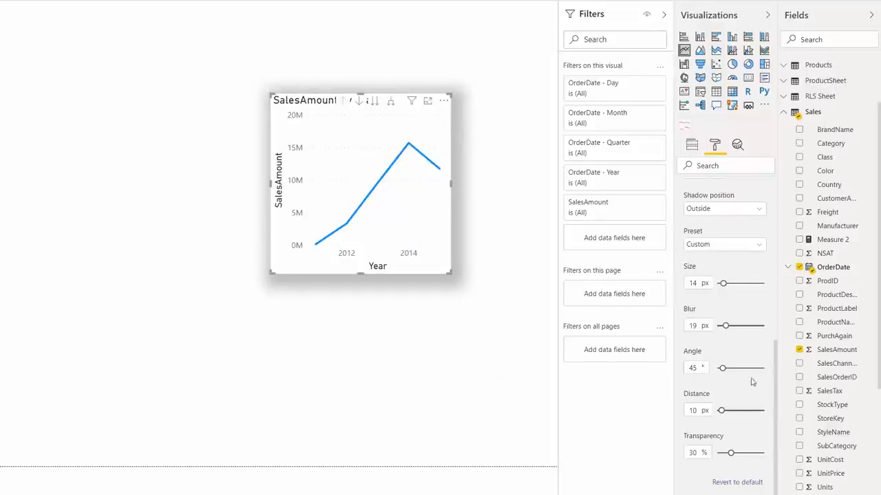
Set the line chart's shadow angle to 104° and its distance to 84 px.
left_click_drag(723, 367, 463, 321)
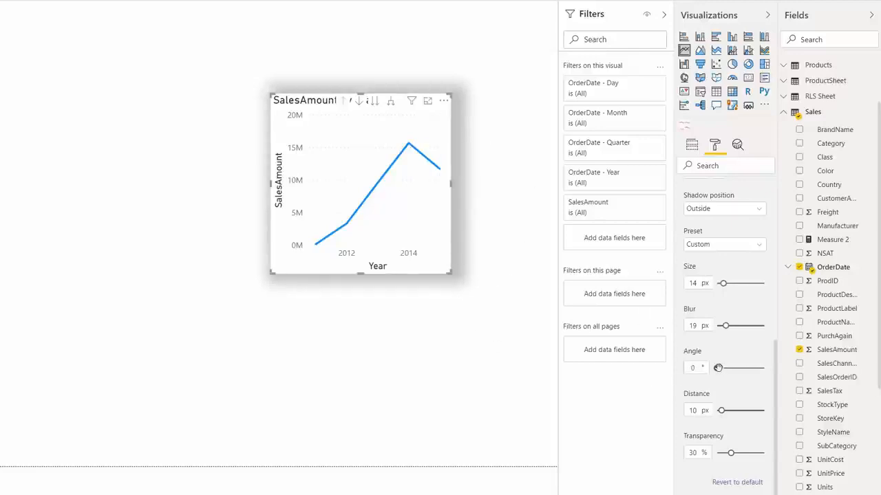
left_click_drag(718, 368, 767, 368)
left_click_drag(745, 373, 740, 370)
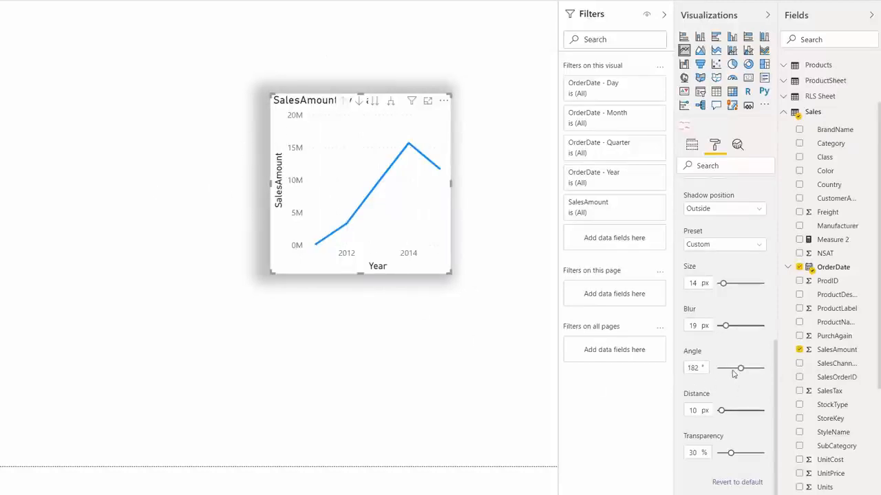
left_click_drag(733, 370, 729, 368)
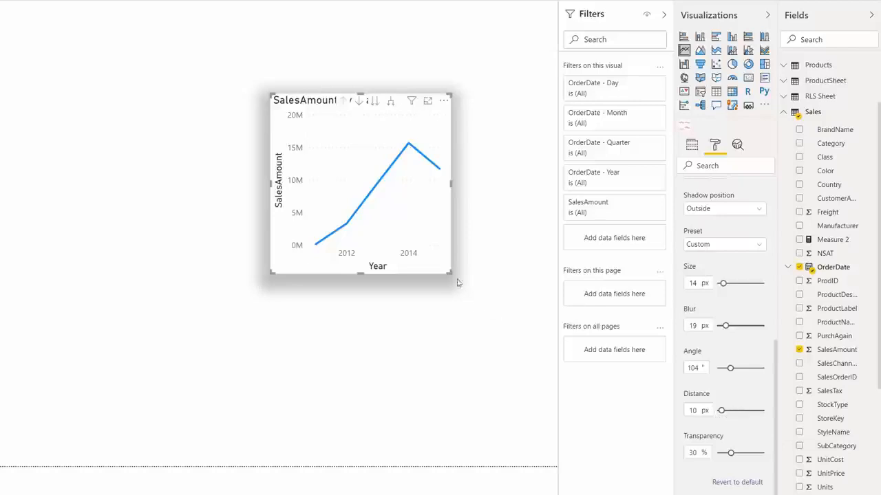
mouse_move(356, 191)
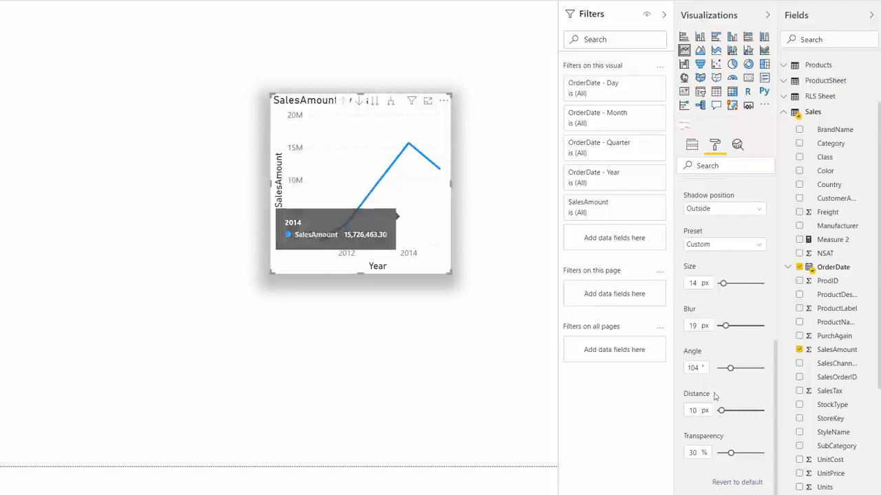
left_click_drag(722, 410, 757, 410)
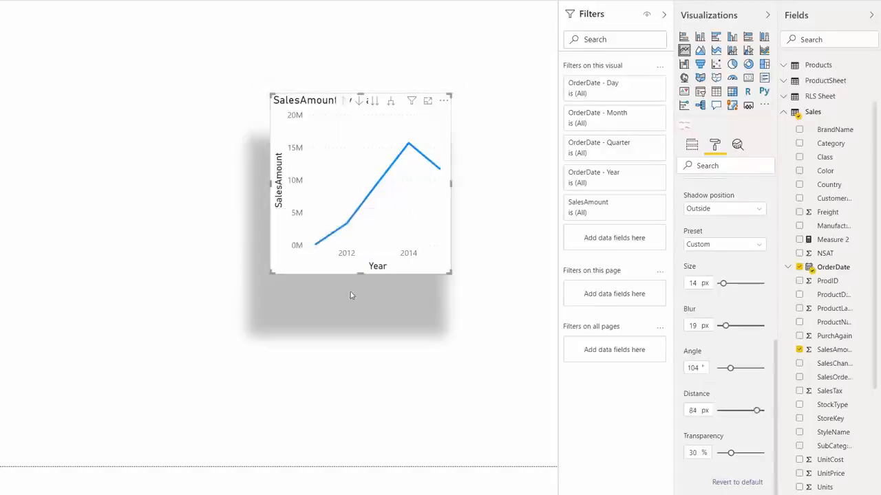
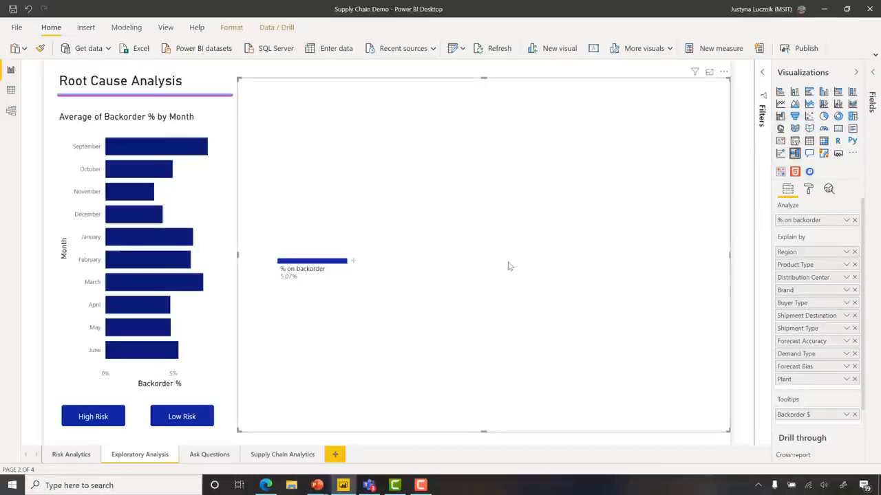
Break down % on backorder by Demand Type in the decomposition tree on the Exploratory Analysis page.
left_click(352, 261)
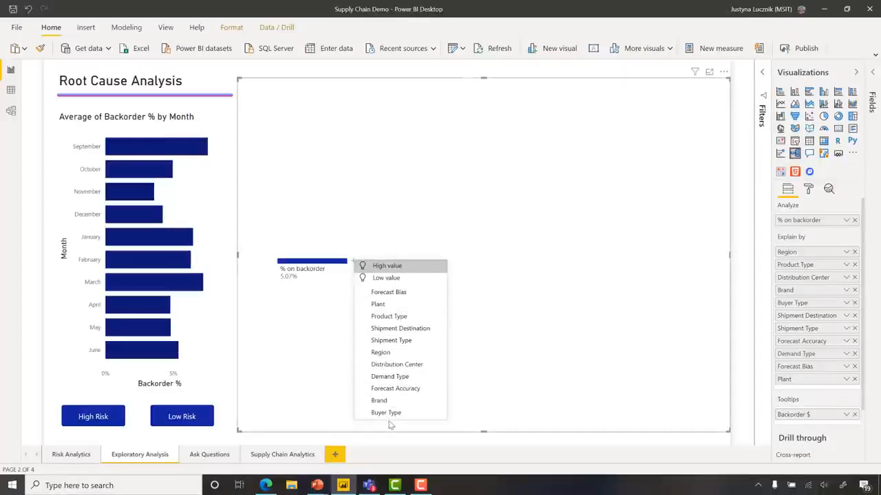
left_click(401, 382)
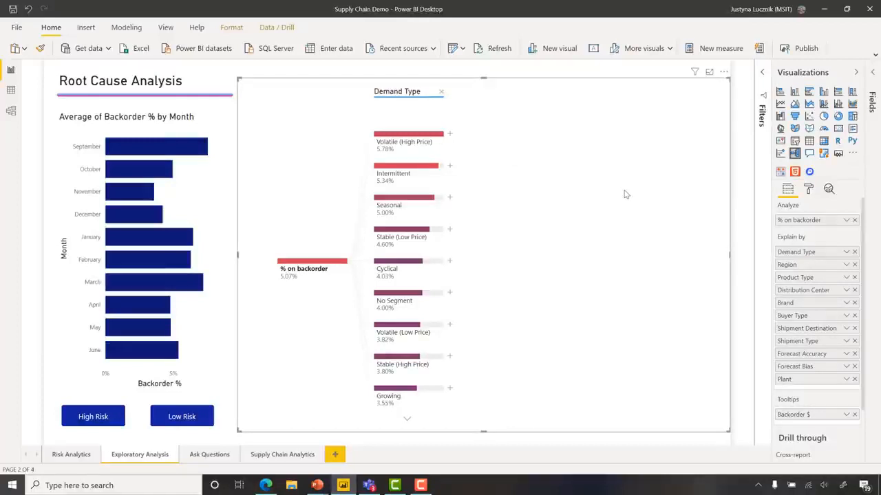
Examine the advanced conditional formatting settings for the decomposition tree's data bar color without changing them.
left_click(809, 188)
left_click(809, 338)
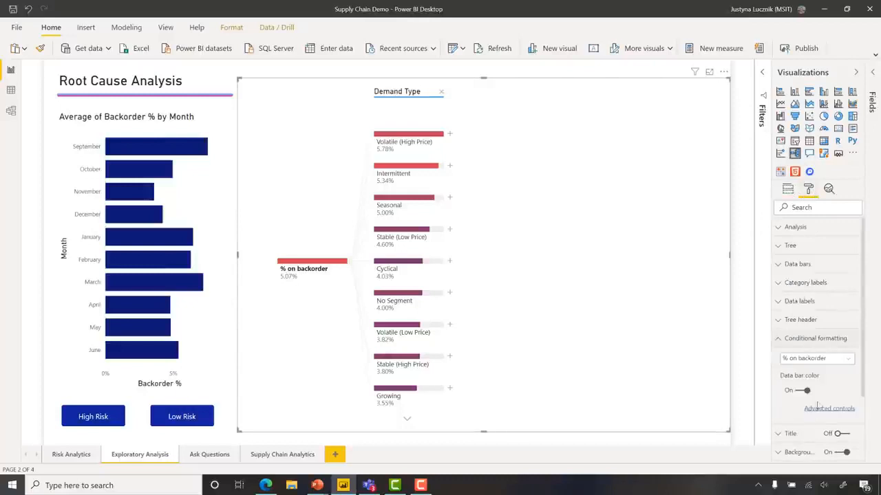
left_click(828, 410)
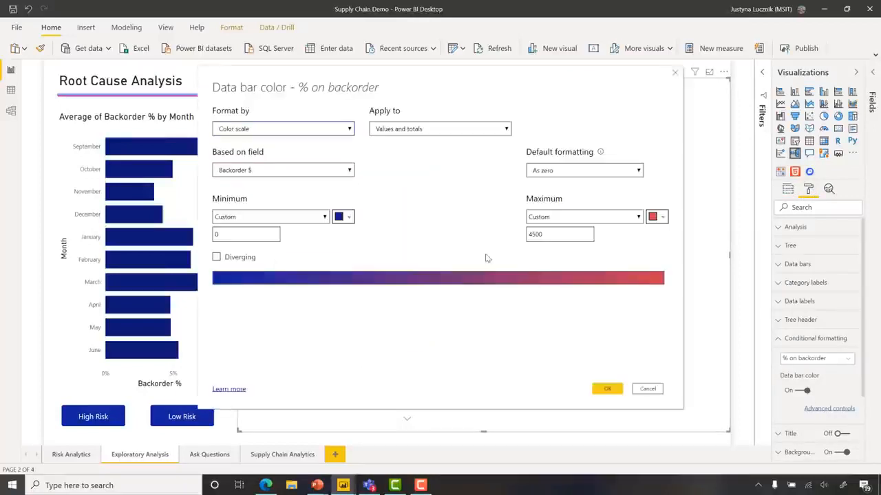
left_click(676, 74)
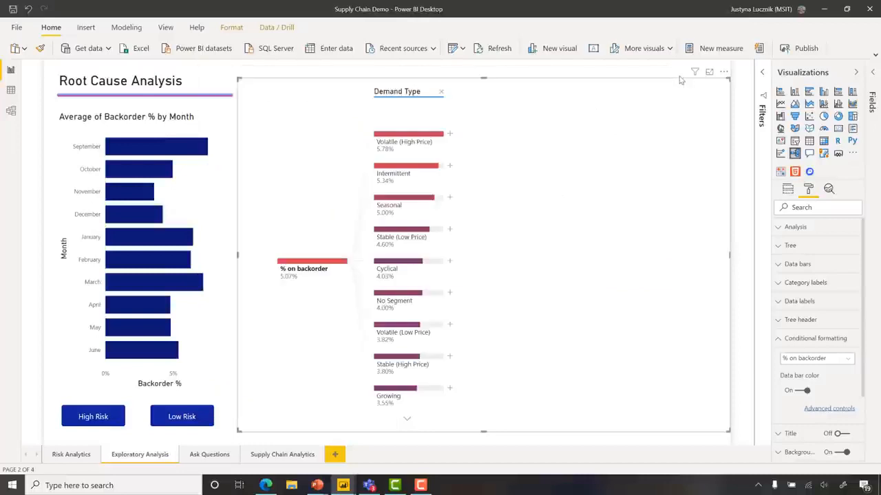
Expand Intermittent by Forecast Bias and apply High value splits to the Accurate (5% to -5%) and Patient Monitoring nodes.
left_click(449, 166)
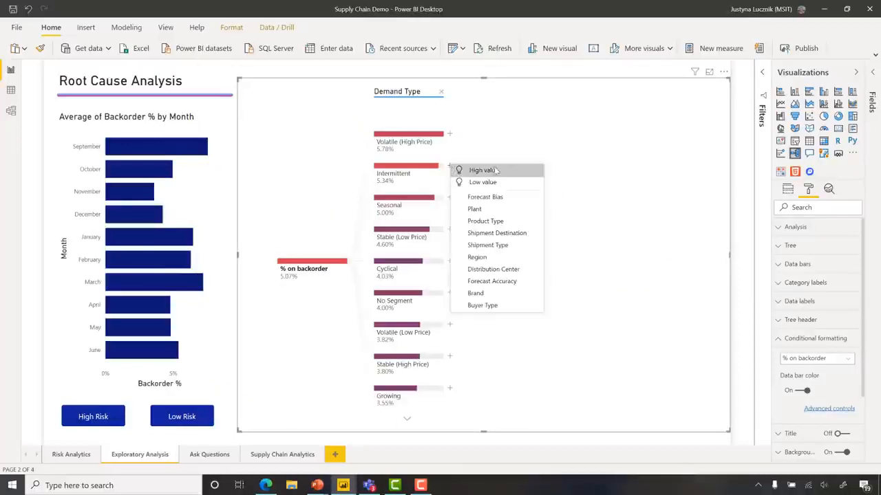
left_click(498, 198)
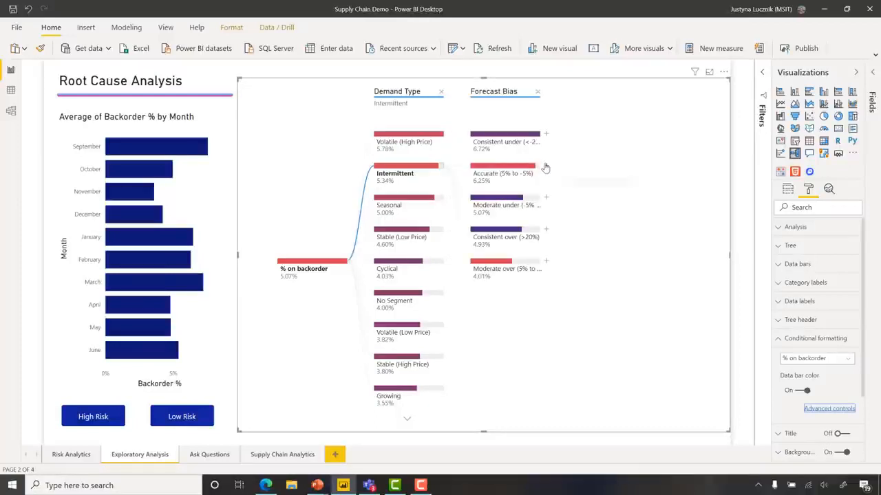
left_click(545, 166)
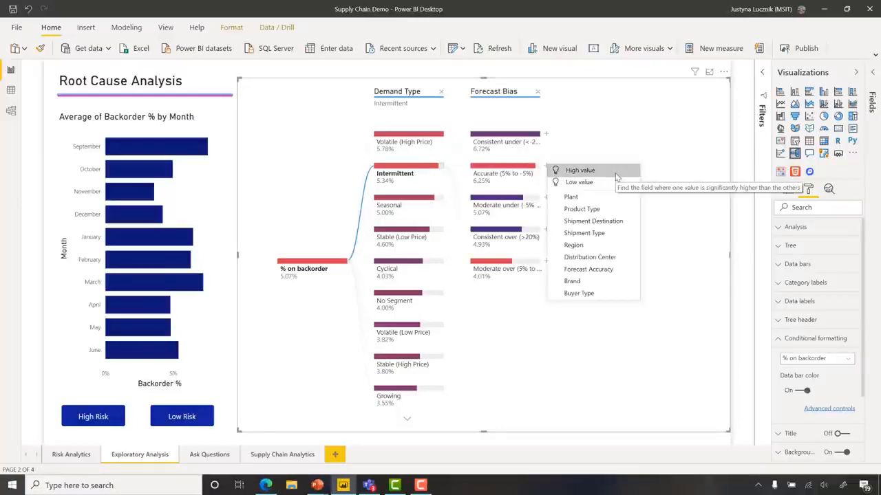
left_click(615, 176)
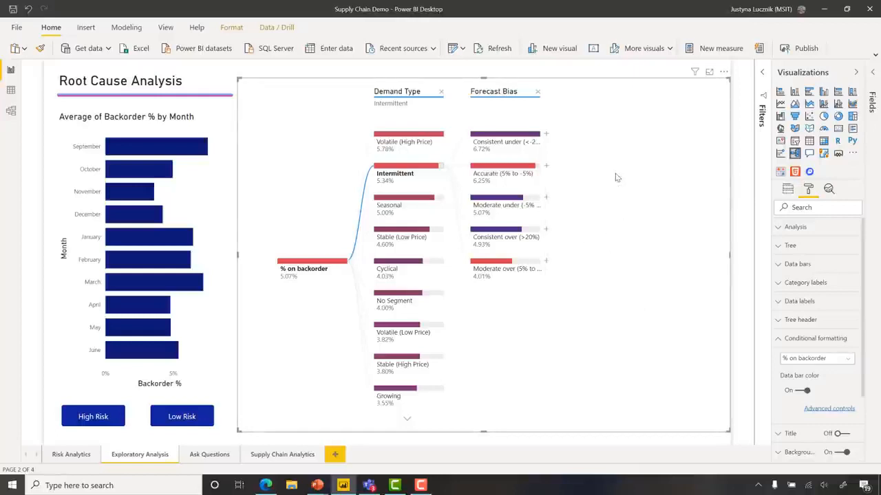
left_click(642, 134)
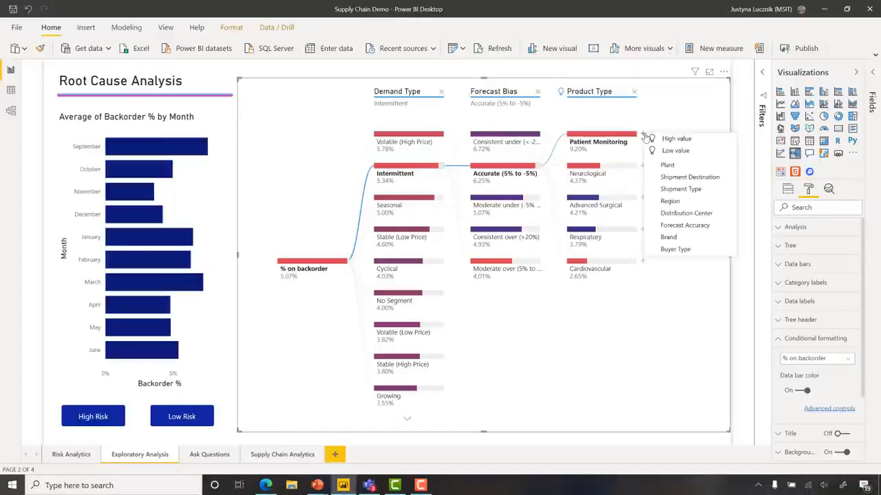
left_click(694, 138)
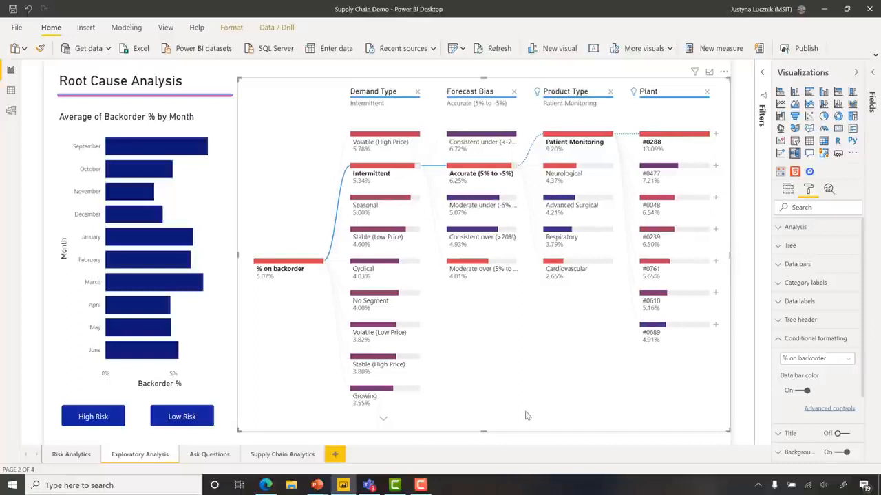
Shrink the decomposition tree to about half its height and switch its Demand Type path to Growing.
left_click_drag(482, 432, 501, 255)
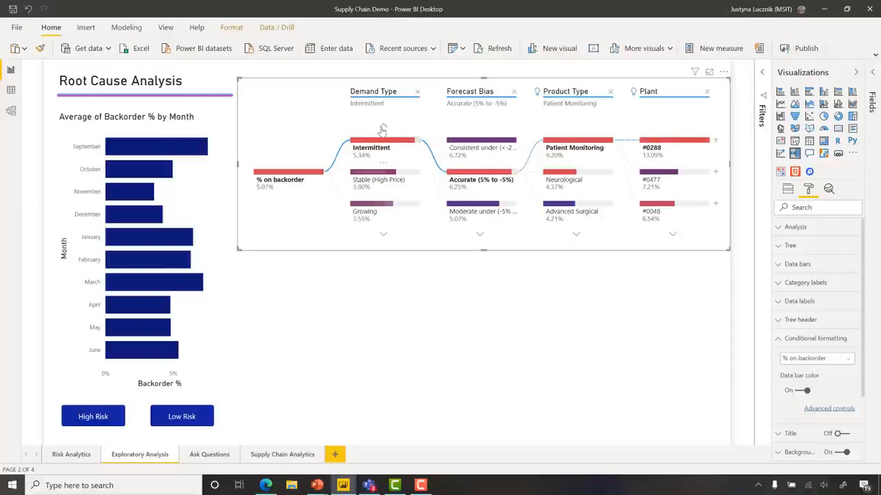
left_click(383, 235)
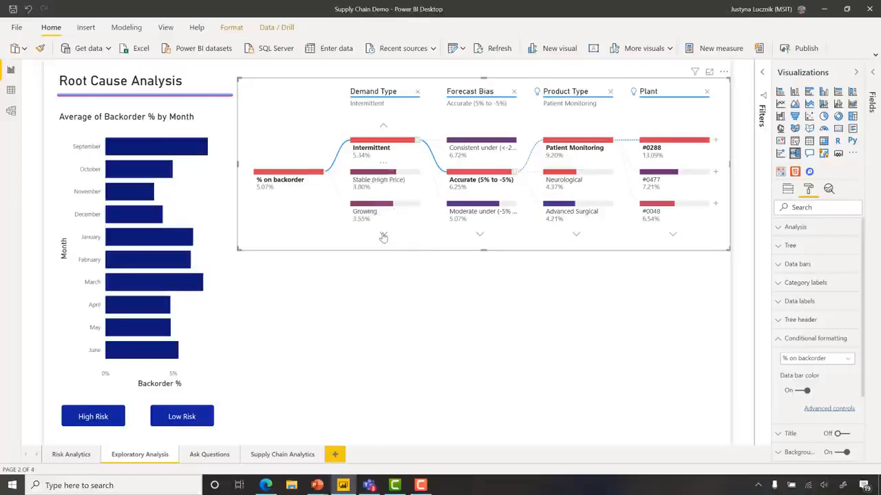
left_click(384, 236)
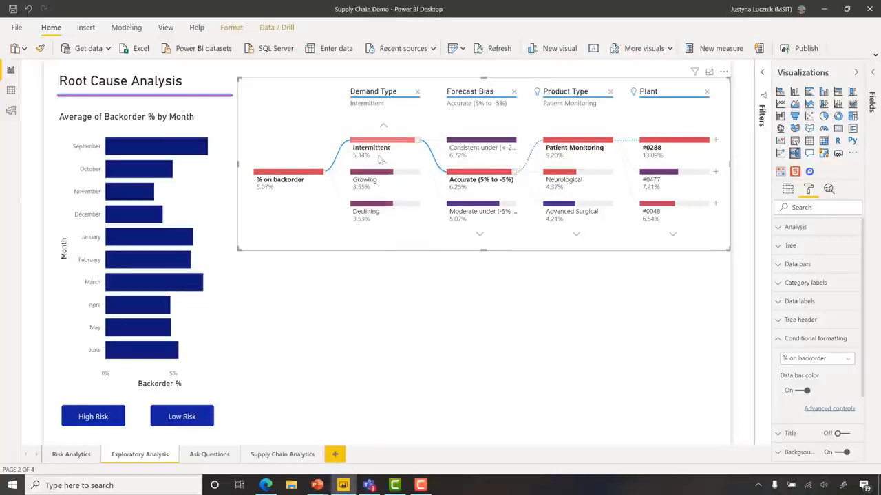
left_click(380, 179)
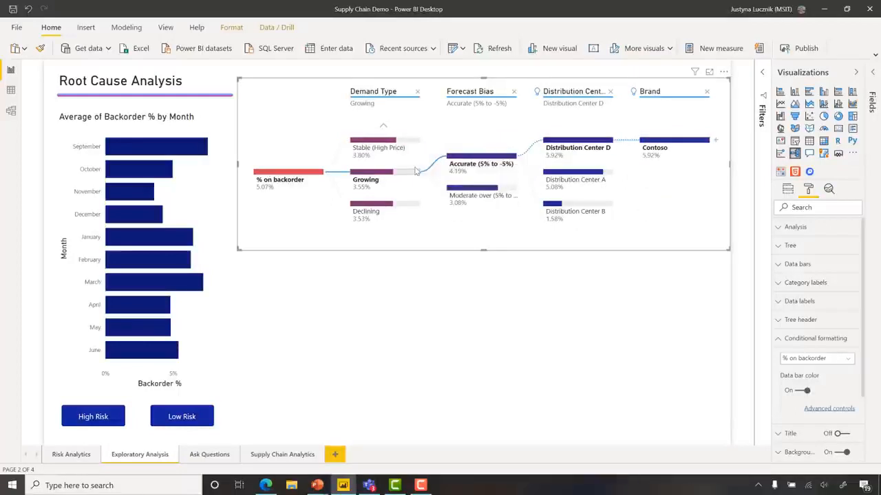
Switch the Demand Type path back to Intermittent and cross-highlight the monthly backorder chart by the Patient Monitoring node.
left_click(384, 127)
left_click(384, 128)
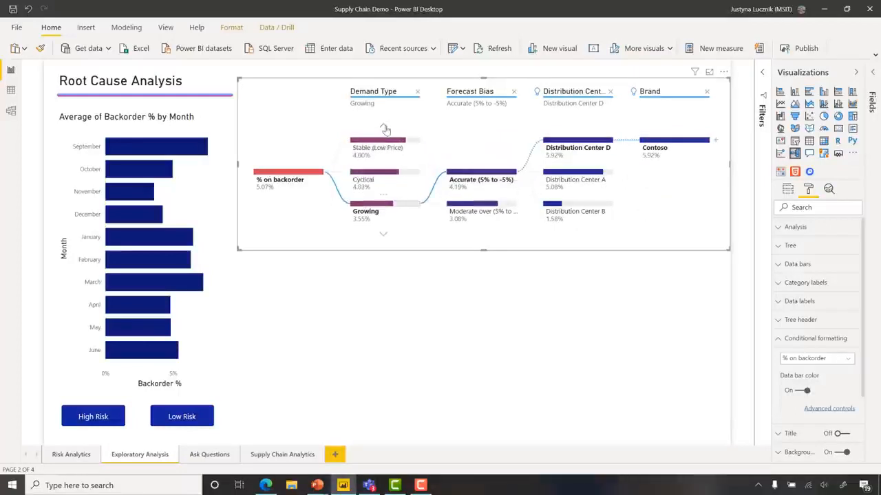
left_click(384, 128)
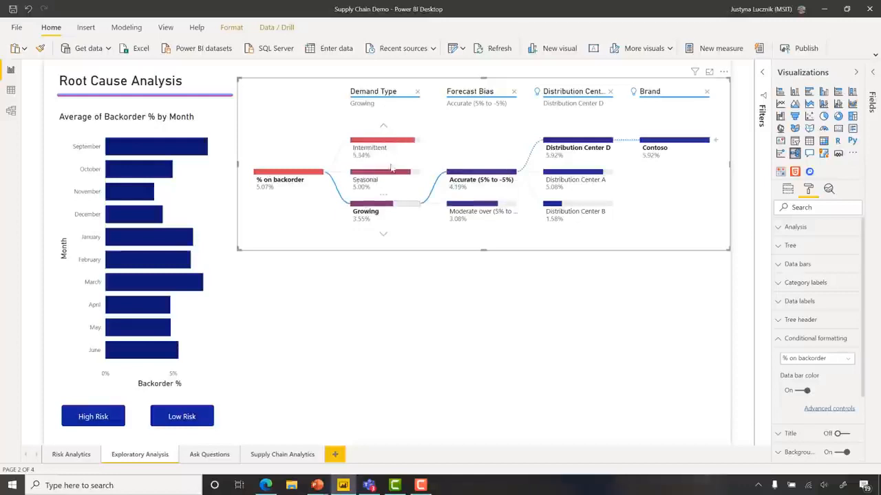
left_click(384, 146)
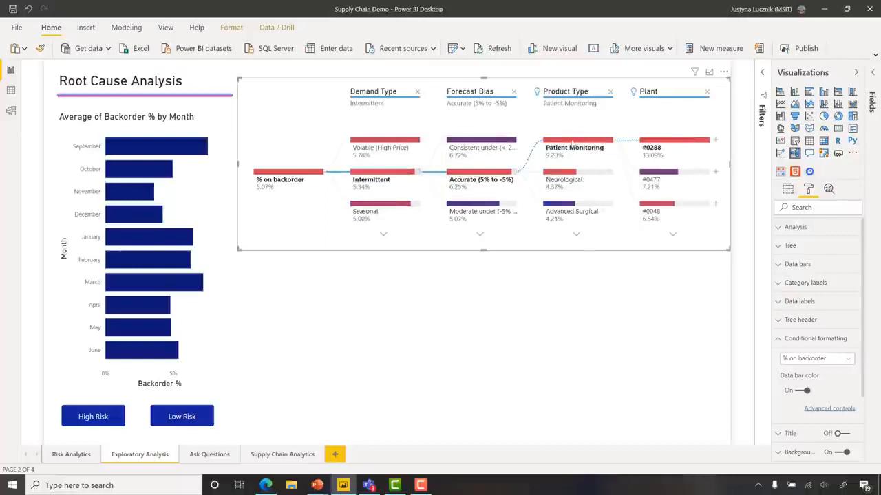
left_click(571, 145)
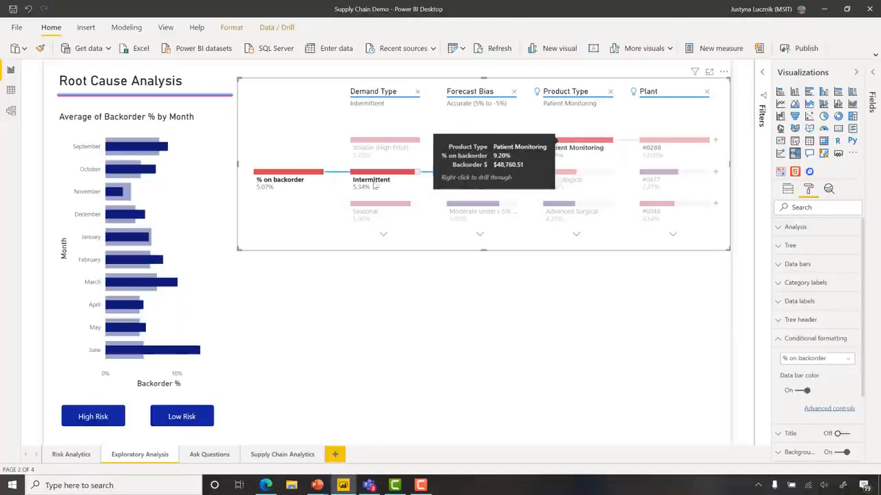
Cross-highlight the monthly backorder chart by the tree's Plant #0288 node, and by the Accurate (5% to -5%) node.
left_click(692, 144)
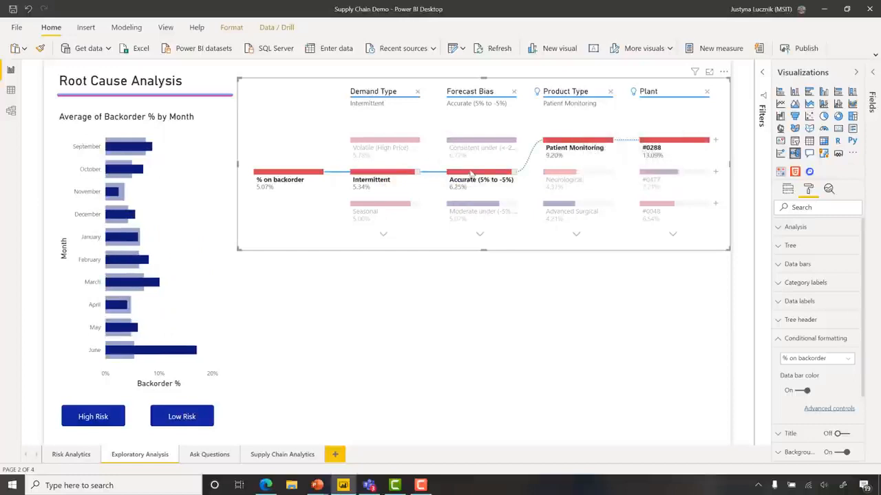
left_click(480, 174)
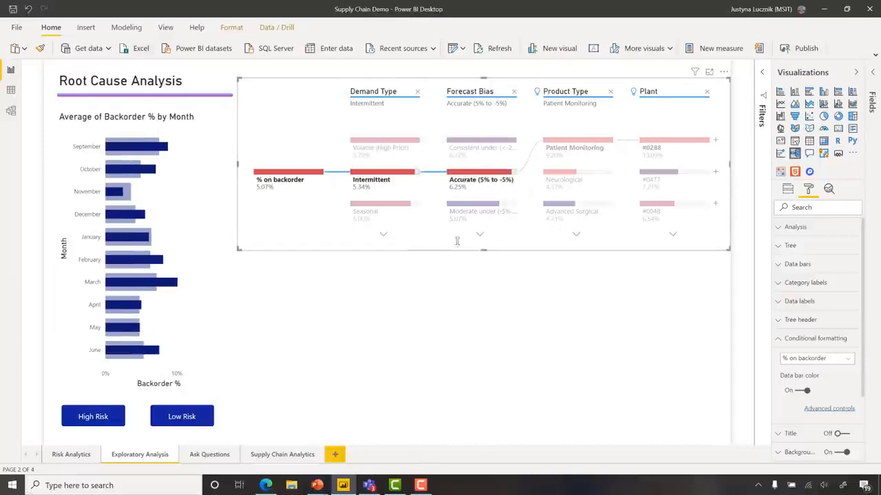
Cross-highlight the decomposition tree by April from the monthly backorder chart, and clear the April selection.
left_click(123, 312)
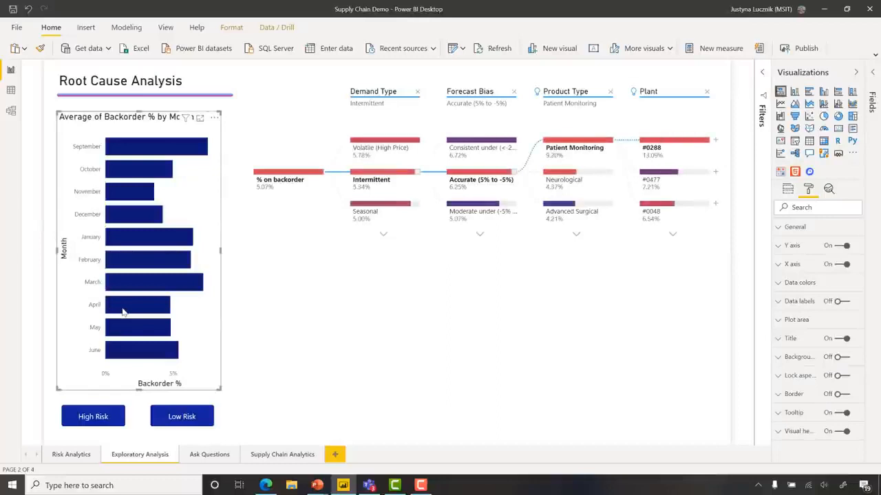
left_click(123, 311)
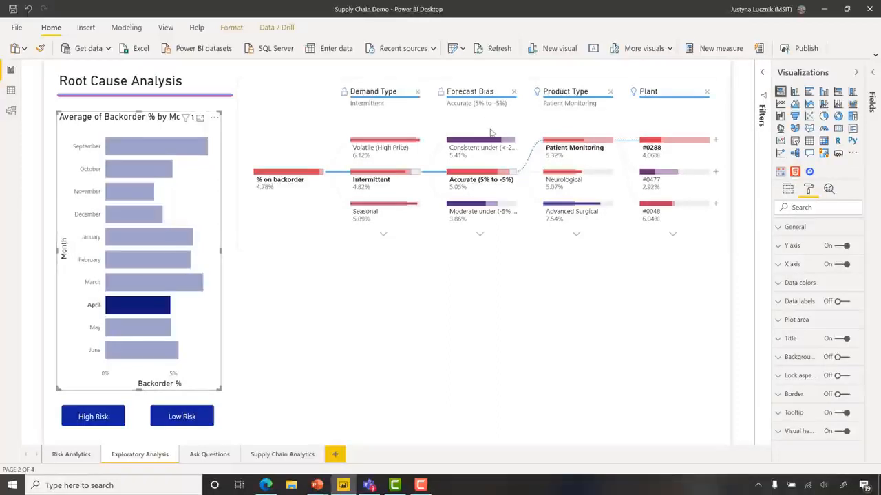
left_click(135, 308)
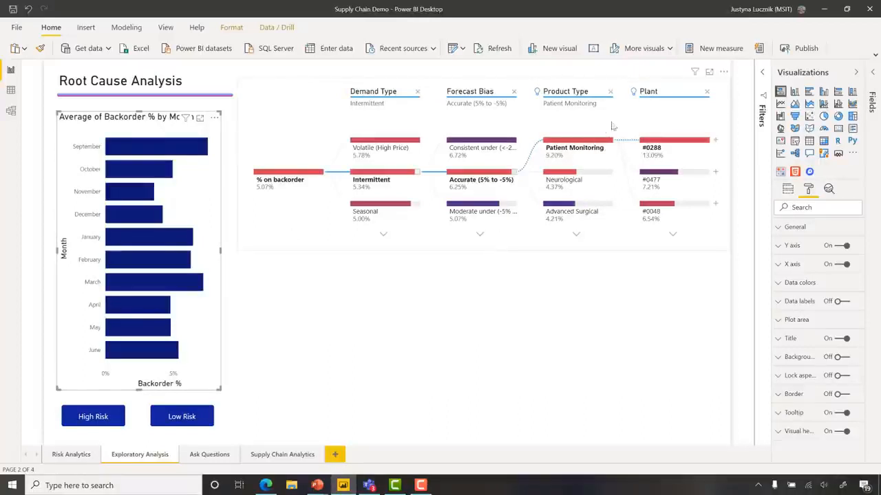
Drill through from the Plant #0288 node of the decomposition tree to the Ask Questions page.
right_click(675, 143)
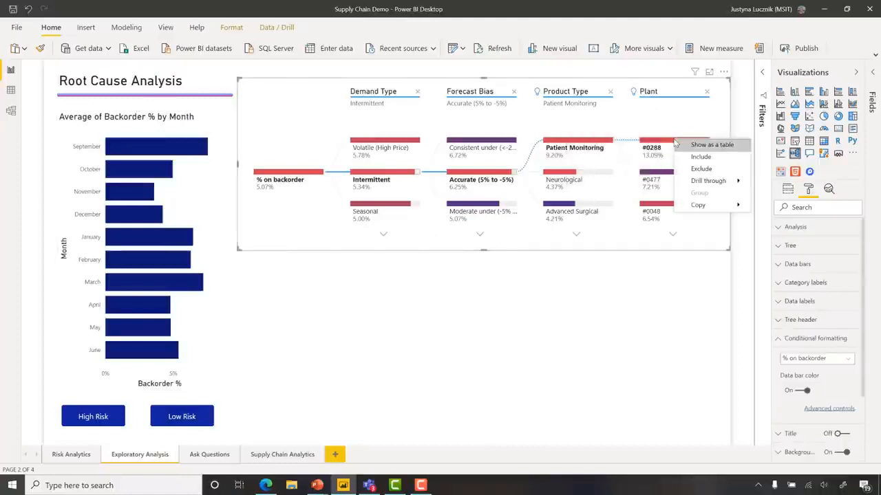
mouse_move(713, 184)
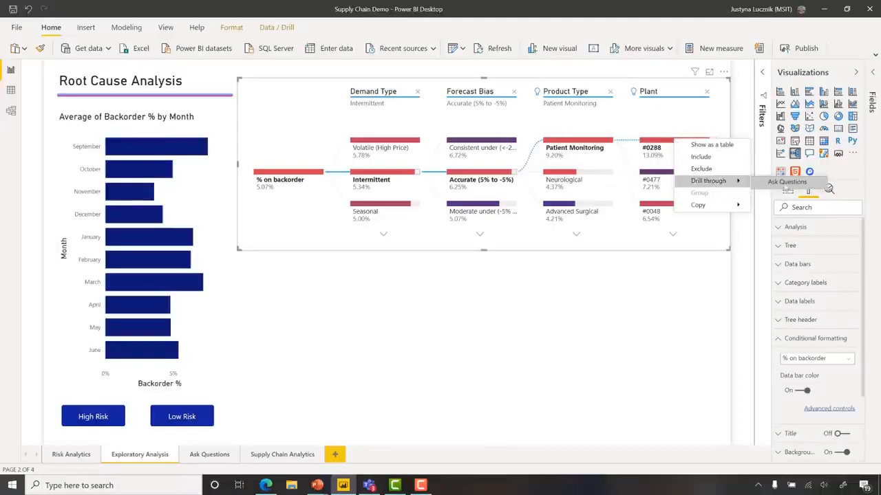
left_click(788, 183)
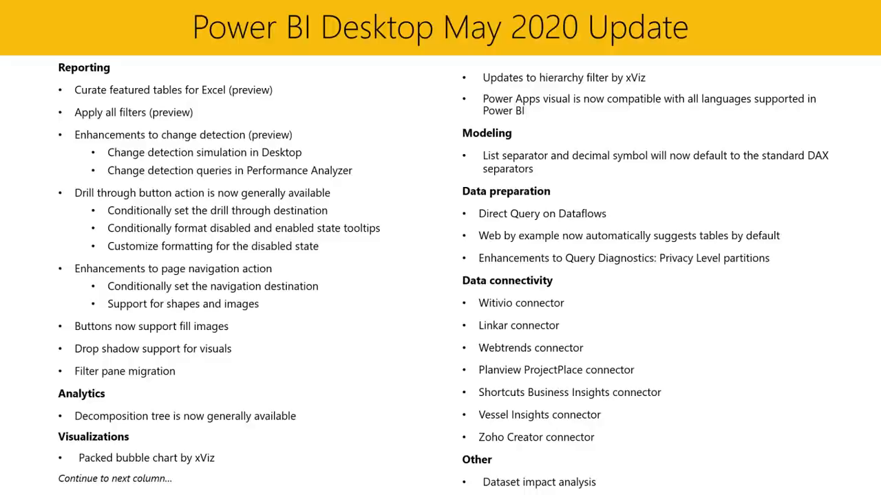
key("Right")
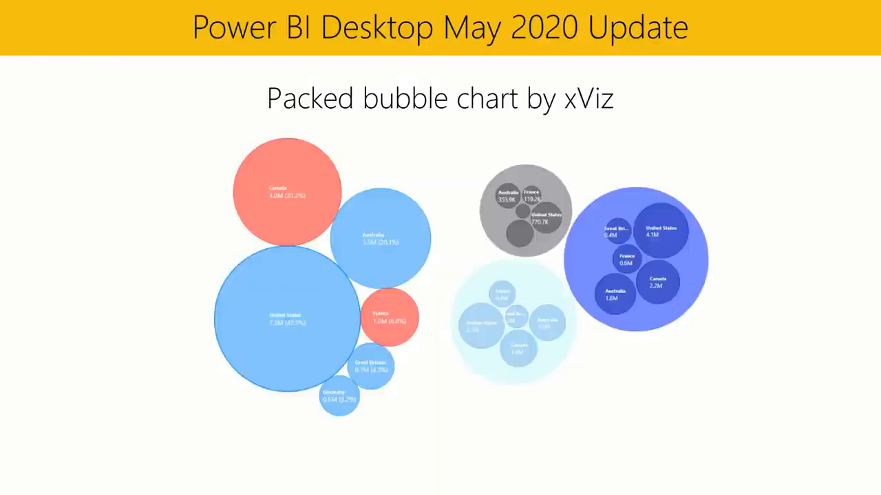
key("Right")
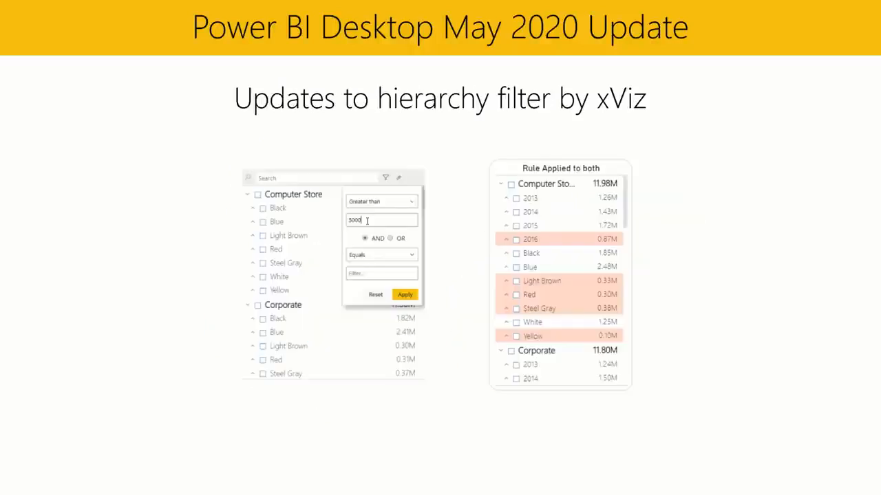